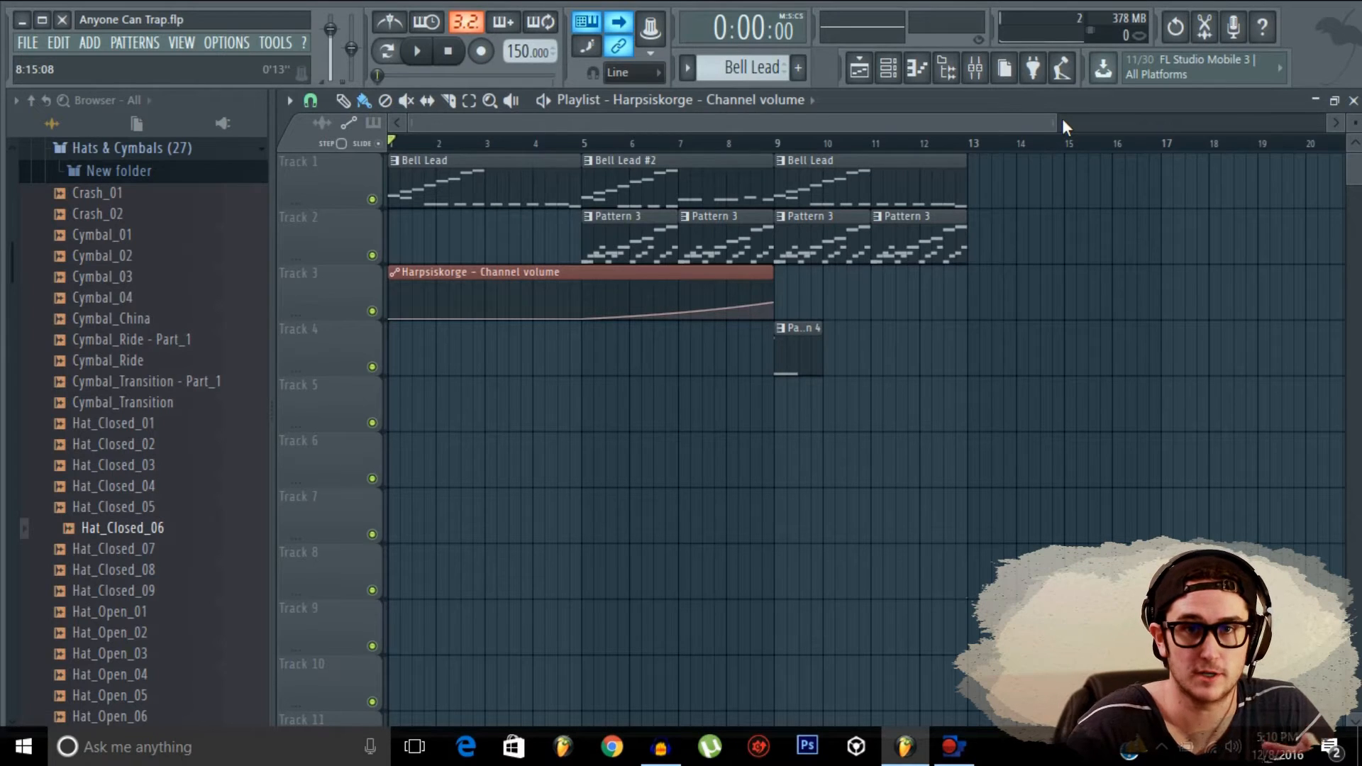
Step: Open the 3x Osc channel from Pattern 4 and enable its volume envelope in the envelope settings
{"action": "double_click", "coordinate": [808, 355]}
{"action": "left_click", "coordinate": [888, 67]}
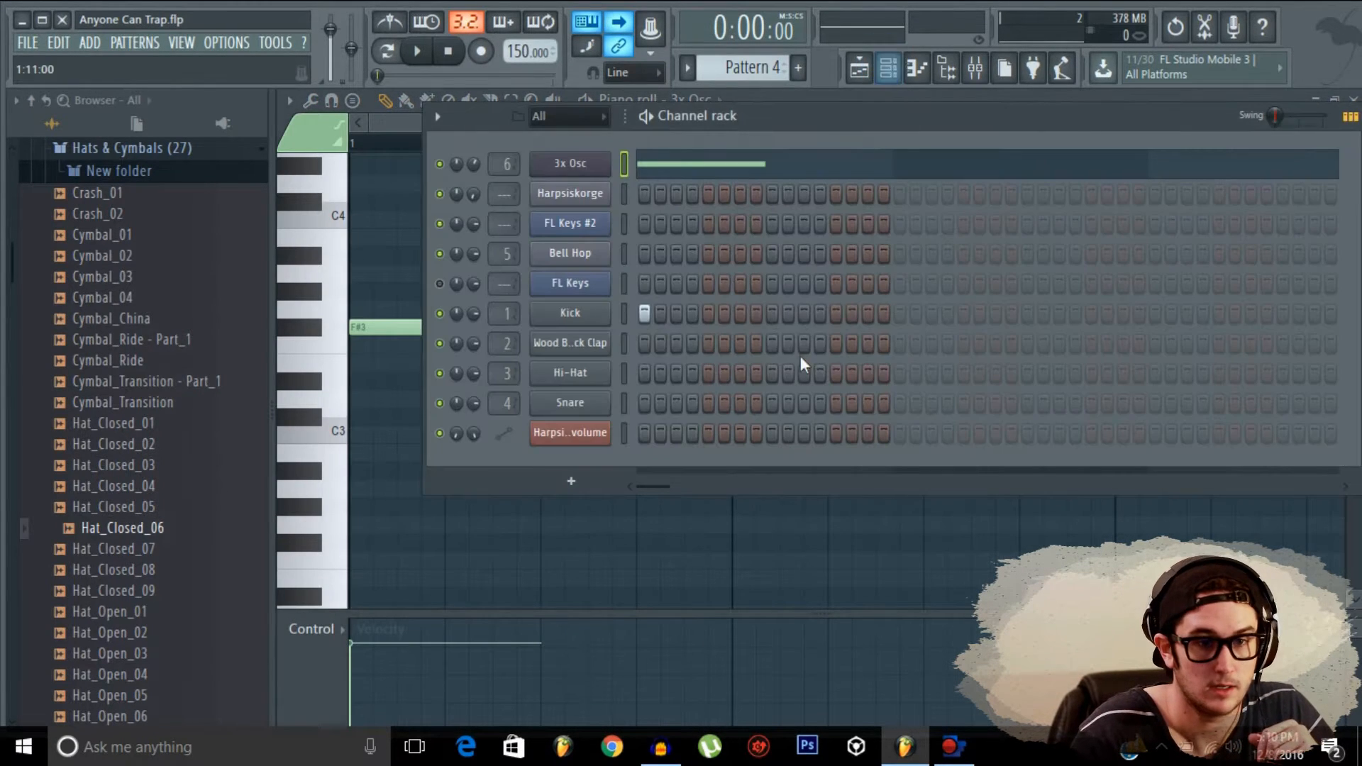
{"action": "left_click", "coordinate": [586, 169]}
{"action": "left_click_drag", "start_coordinate": [668, 173], "coordinate": [639, 229]}
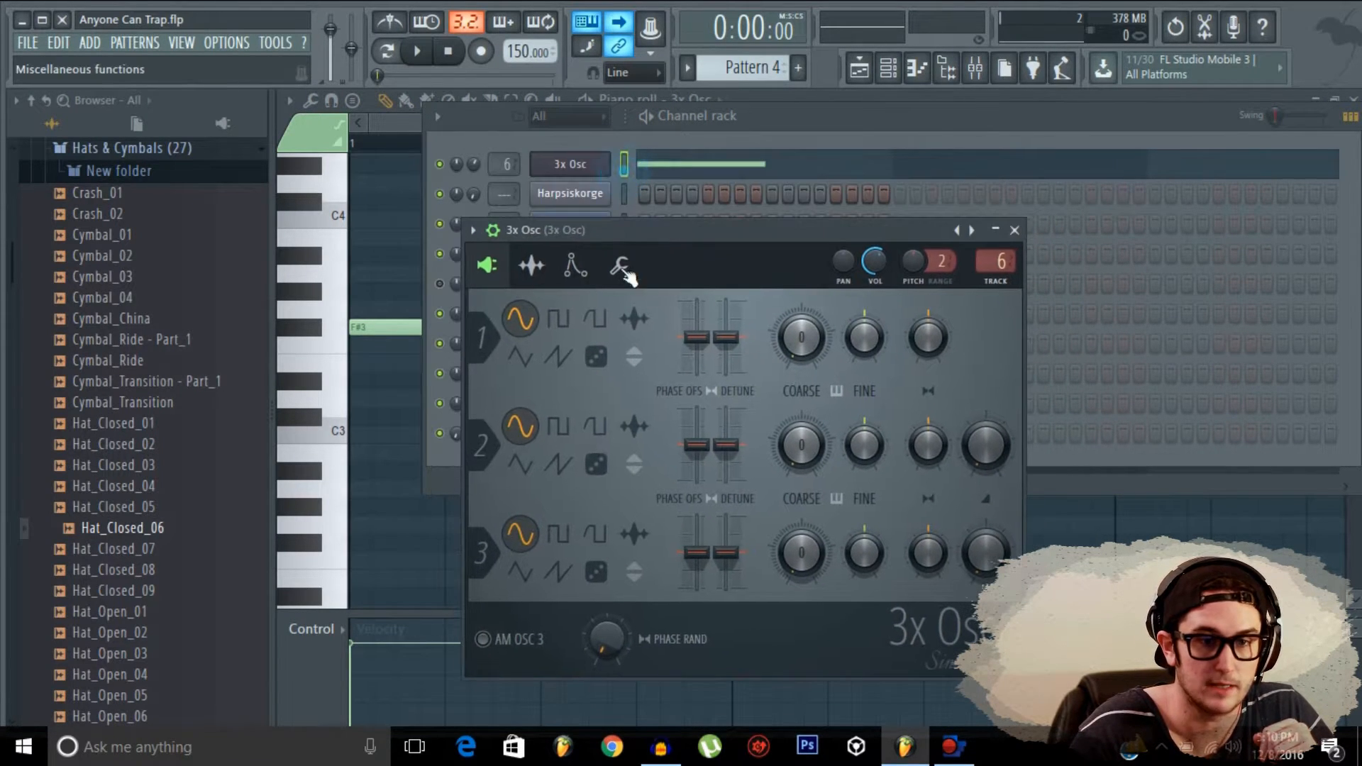
{"action": "left_click", "coordinate": [585, 273]}
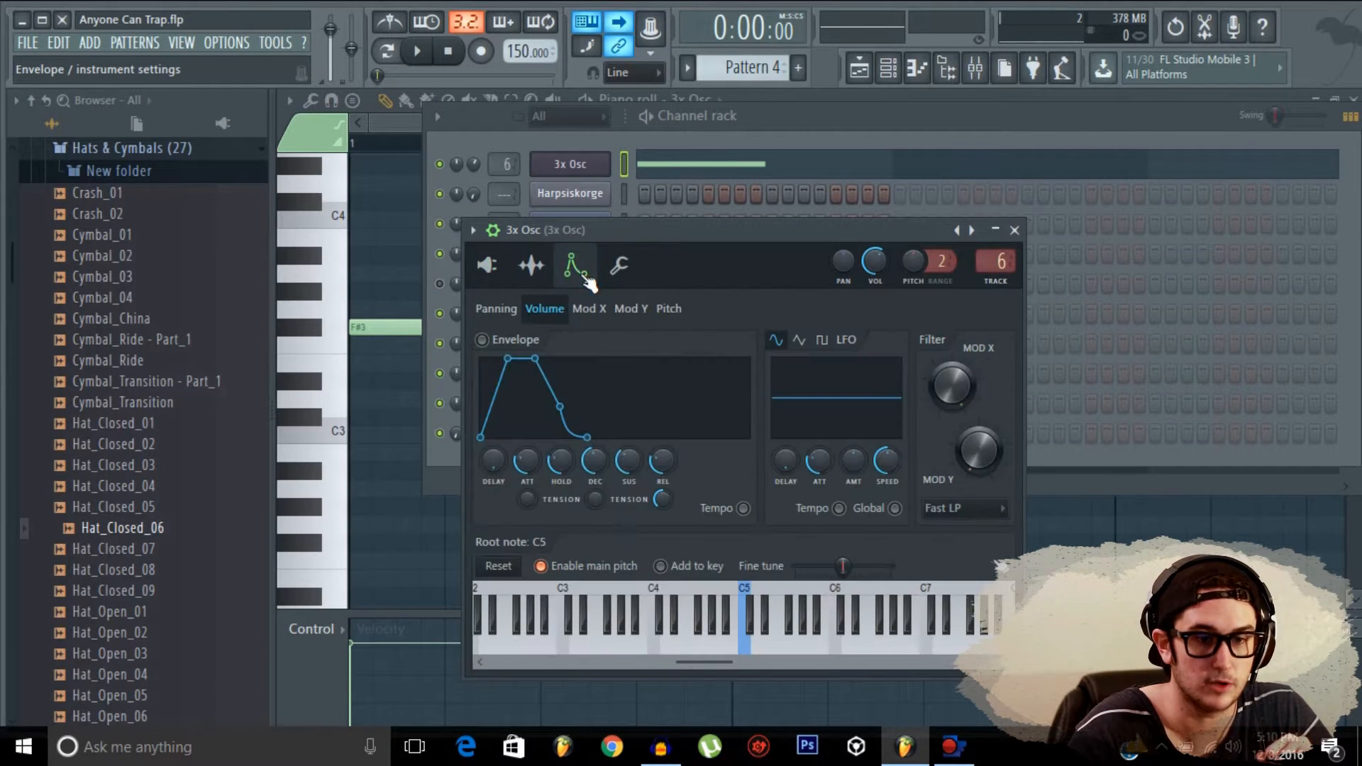
{"action": "left_click", "coordinate": [483, 340]}
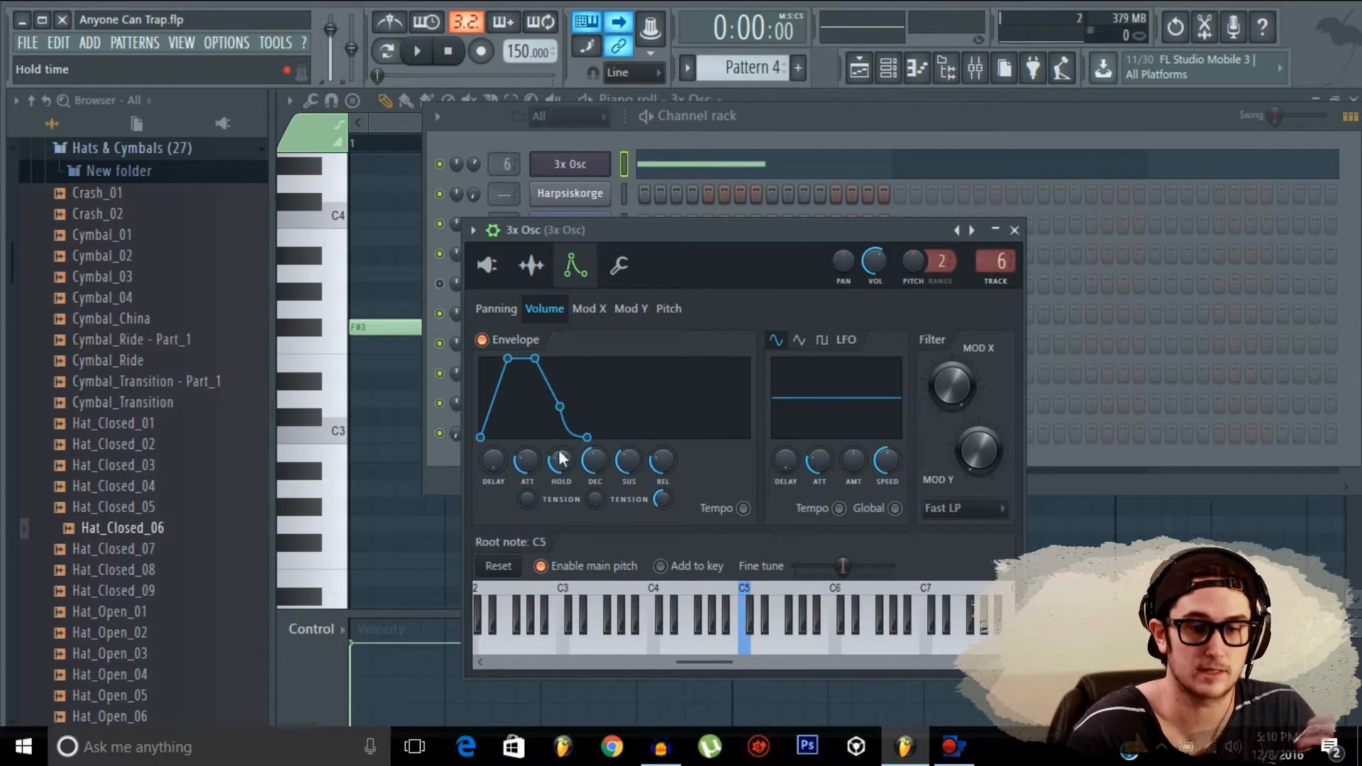
Step: Try a longer delay time on the 3x Osc volume envelope, audition a note, and return the delay to zero
{"action": "mouse_move", "coordinate": [493, 461]}
{"action": "left_mouse_down"}
{"action": "mouse_move", "coordinate": [493, 438]}
{"action": "mouse_move", "coordinate": [492, 465]}
{"action": "left_mouse_up"}
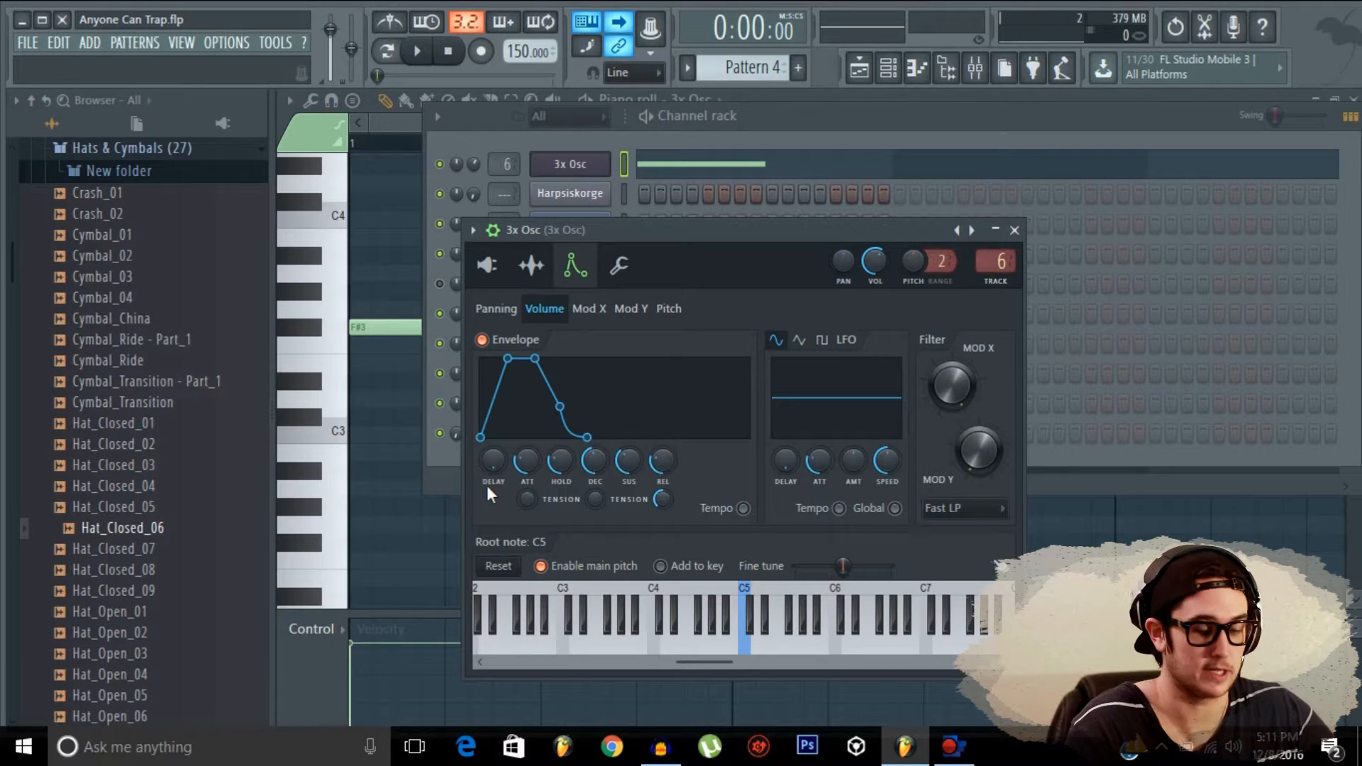
{"action": "left_click_drag", "start_coordinate": [493, 463], "coordinate": [494, 446]}
{"action": "key", "text": "v"}
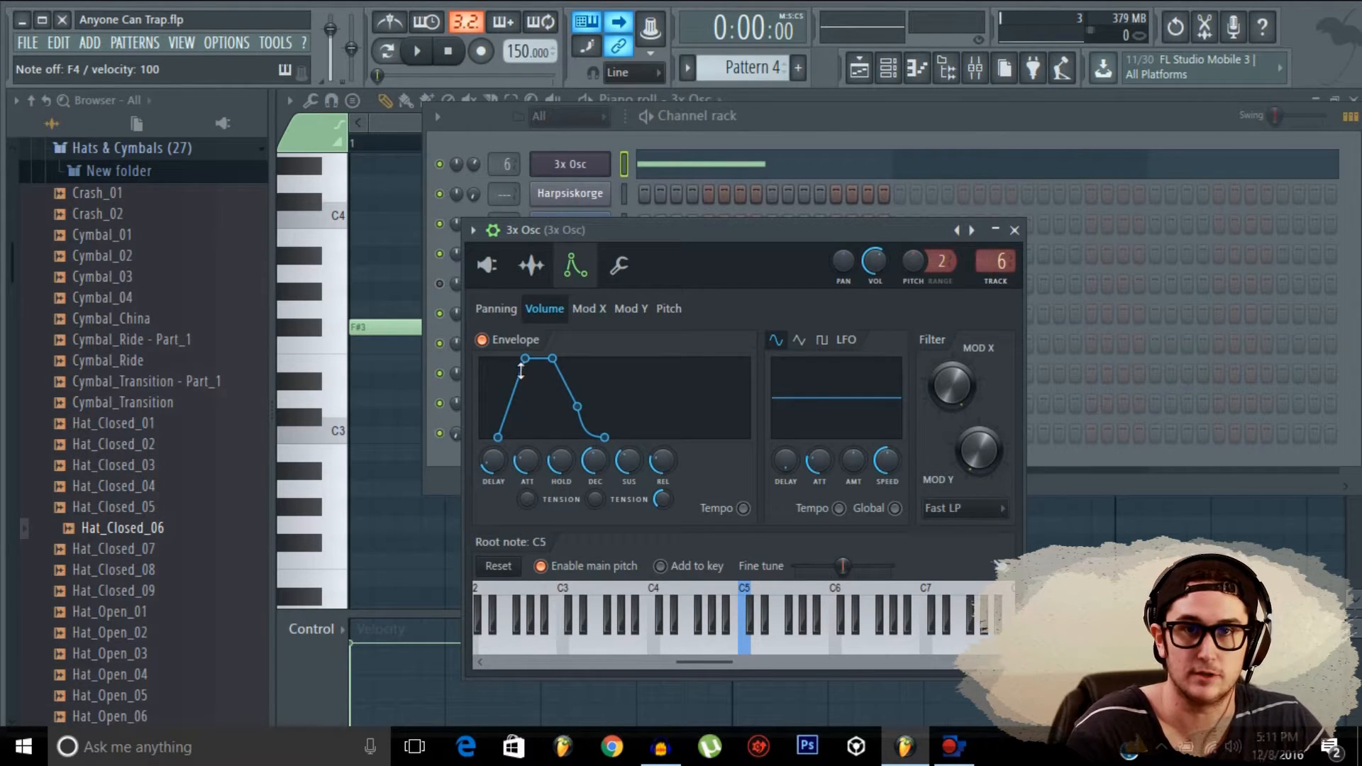
{"action": "left_click_drag", "start_coordinate": [492, 460], "coordinate": [491, 465]}
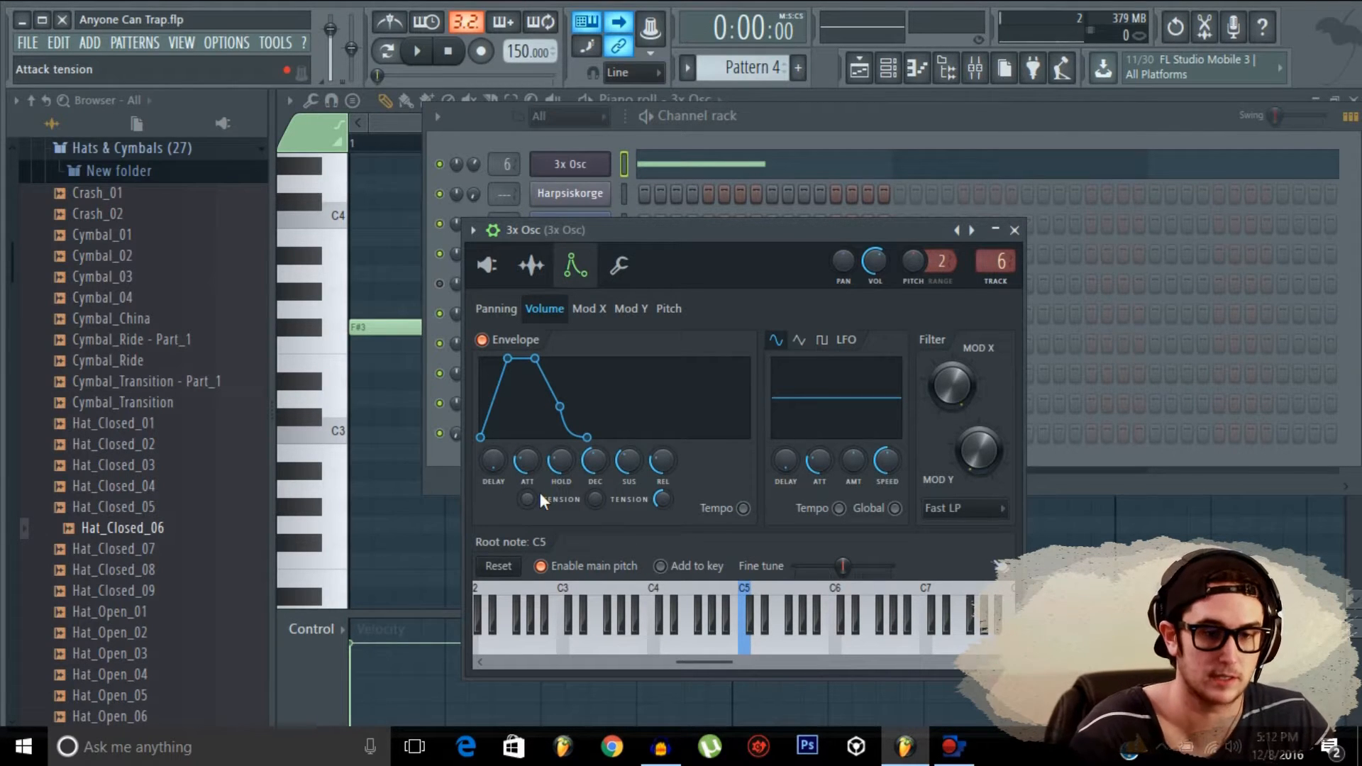
Step: Lengthen the volume envelope's attack time and audition a note to hear the slower fade-in
{"action": "left_click_drag", "start_coordinate": [525, 461], "coordinate": [526, 444]}
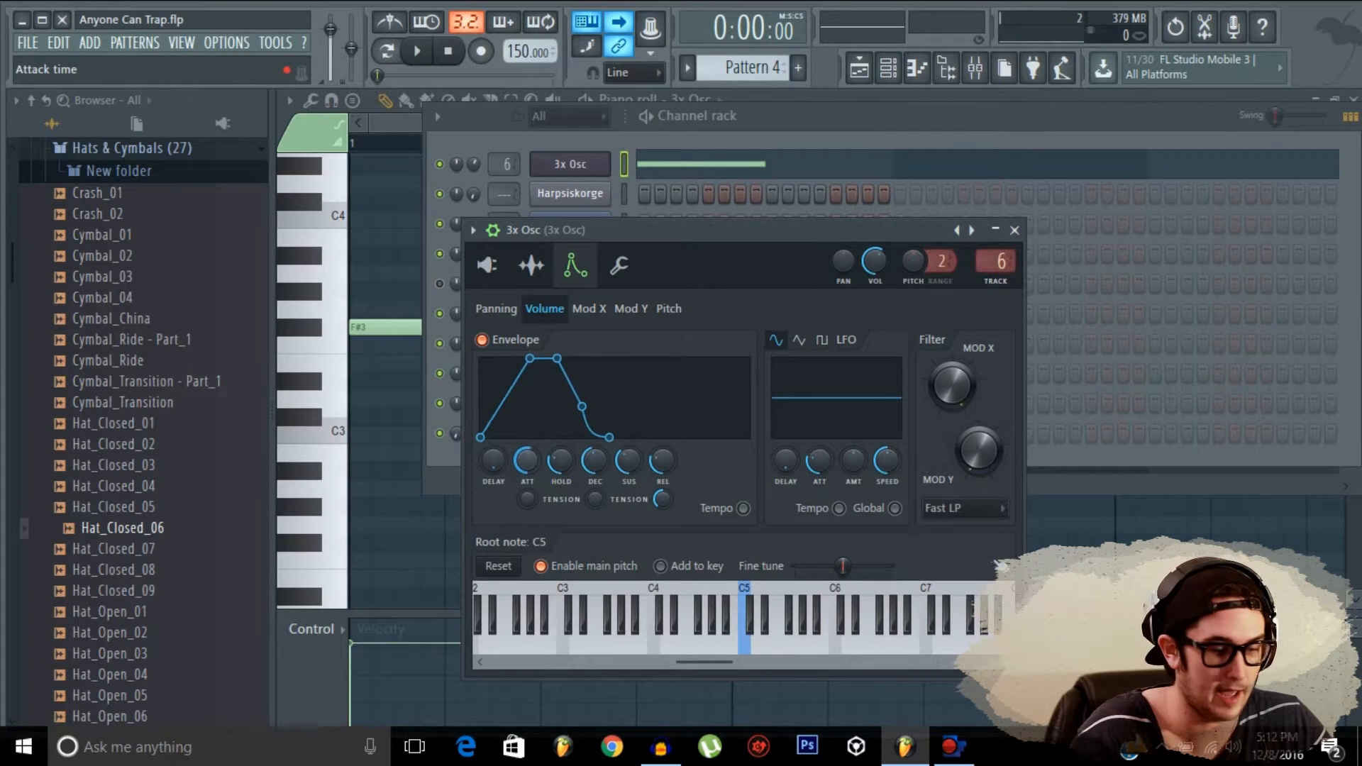
{"action": "left_click", "coordinate": [870, 117]}
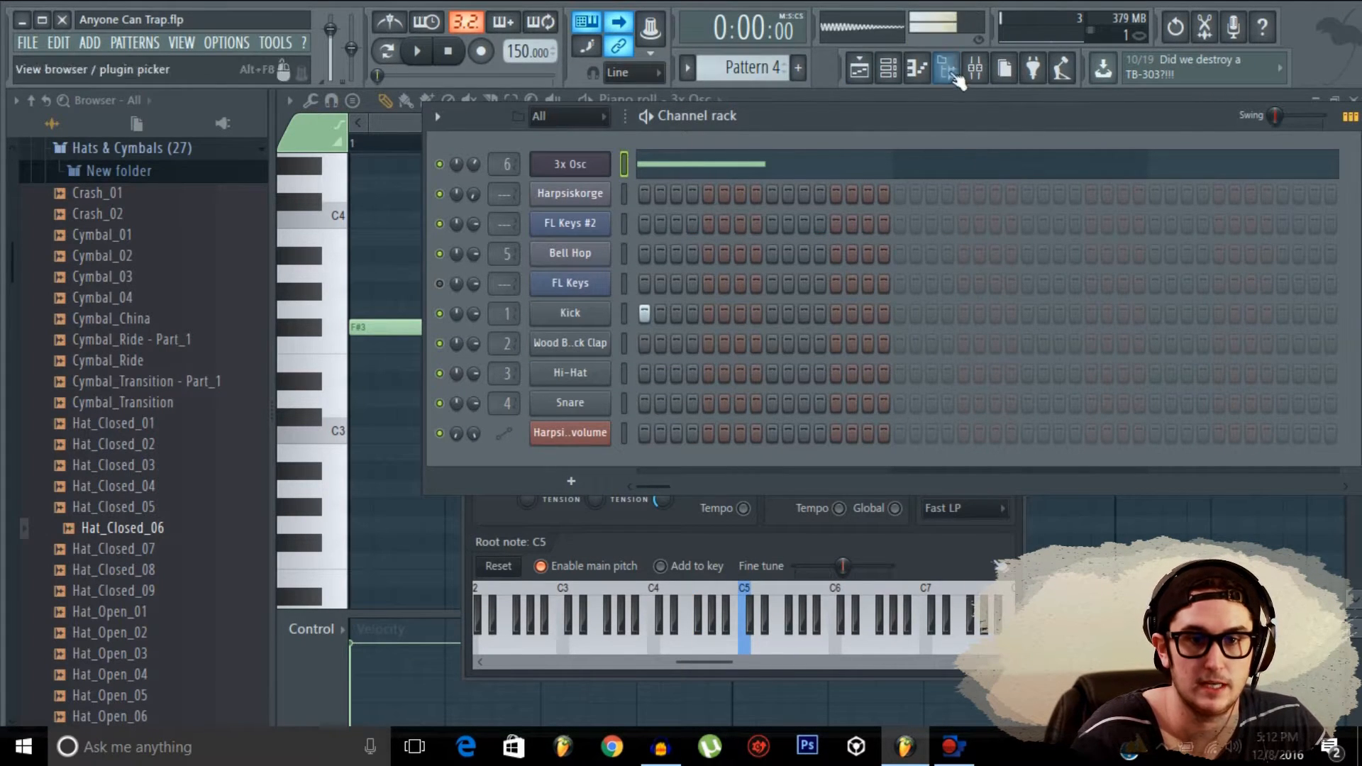
{"action": "key", "text": "v"}
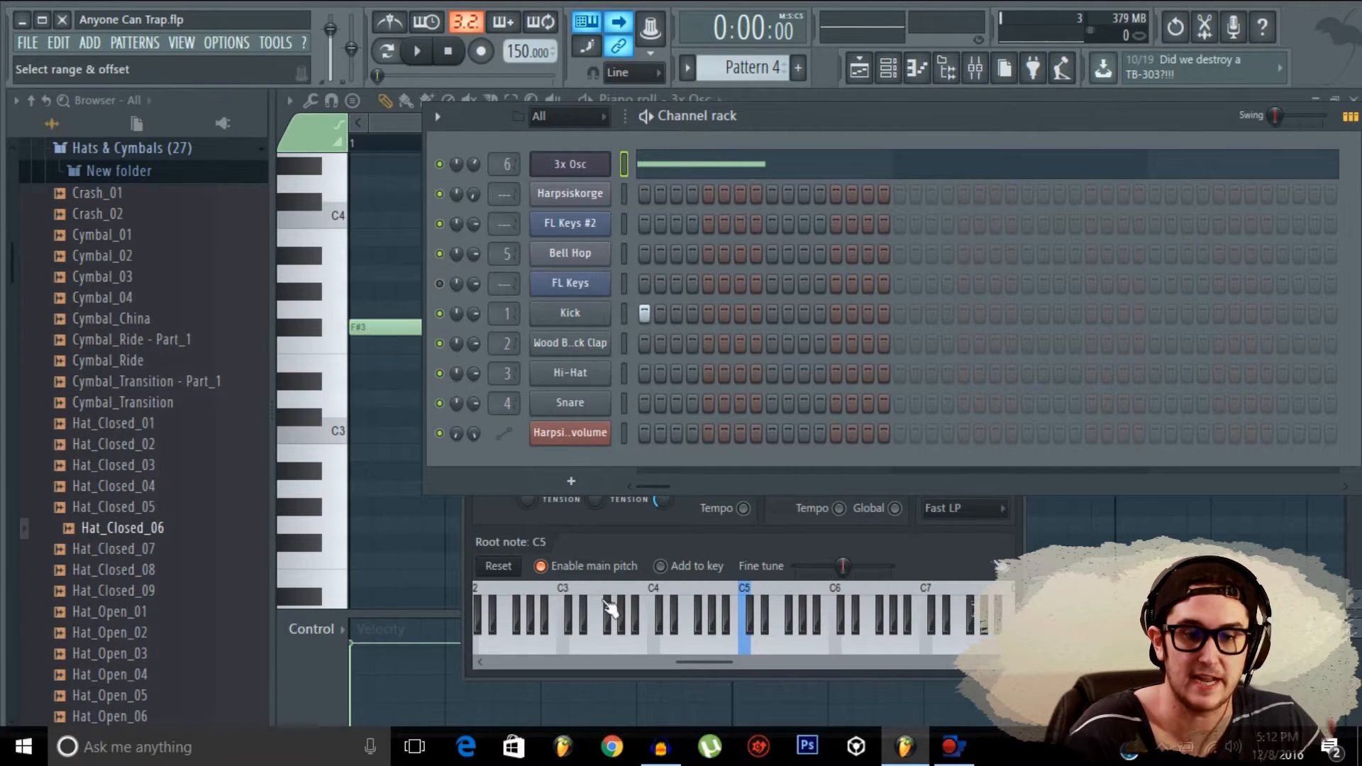
{"action": "left_click", "coordinate": [956, 550]}
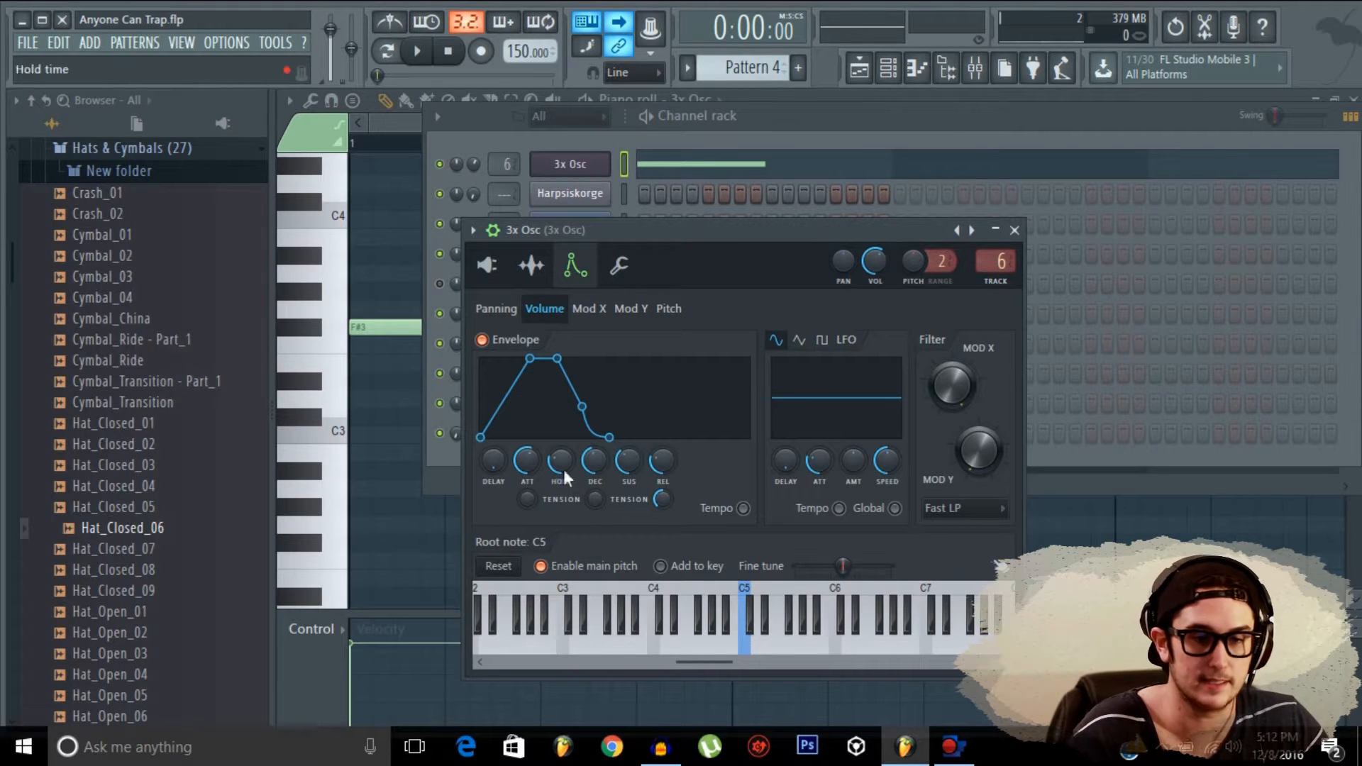
Step: Reduce the volume envelope's attack to zero, audition it, and raise it slightly for a very short attack
{"action": "left_click_drag", "start_coordinate": [531, 459], "coordinate": [531, 497]}
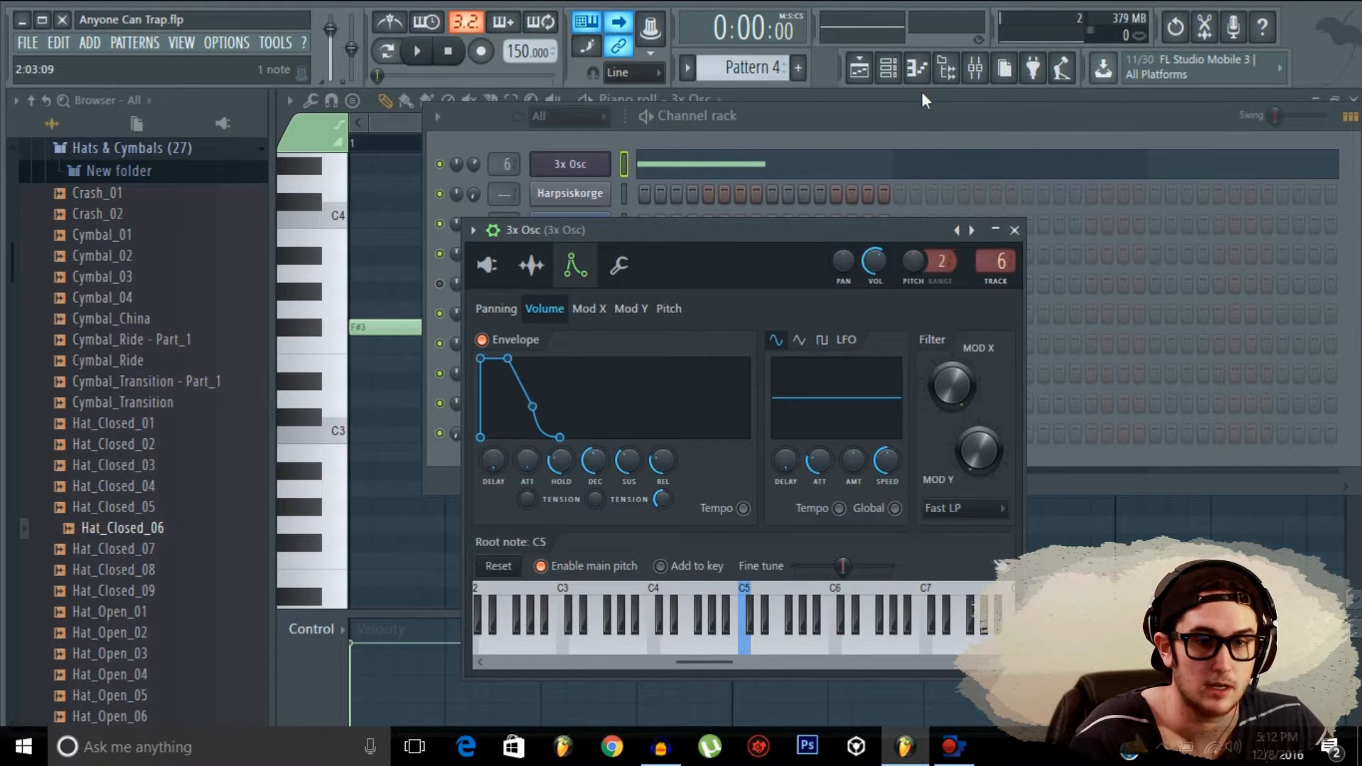
{"action": "left_click", "coordinate": [895, 125]}
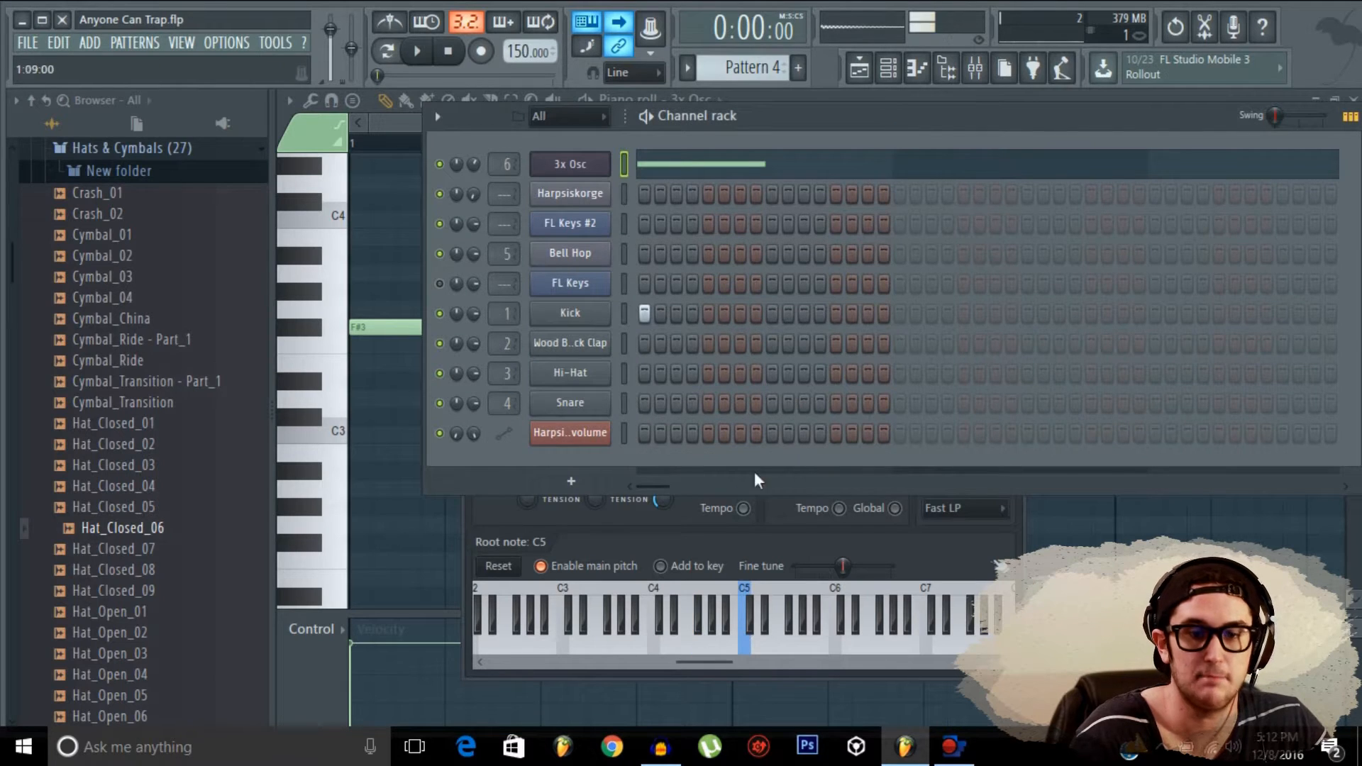
{"action": "left_click", "coordinate": [668, 521]}
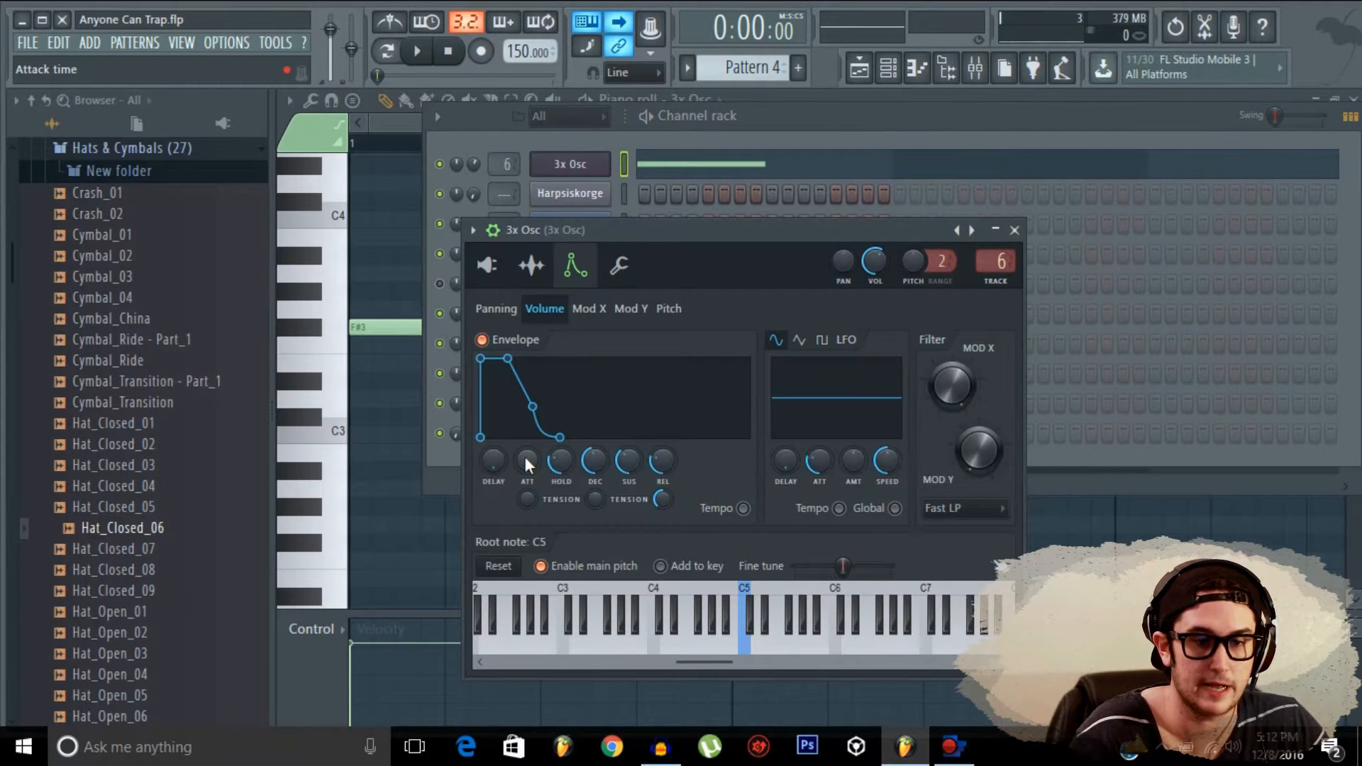
{"action": "scroll", "coordinate": [530, 456], "scroll_direction": "up", "scroll_amount": 2}
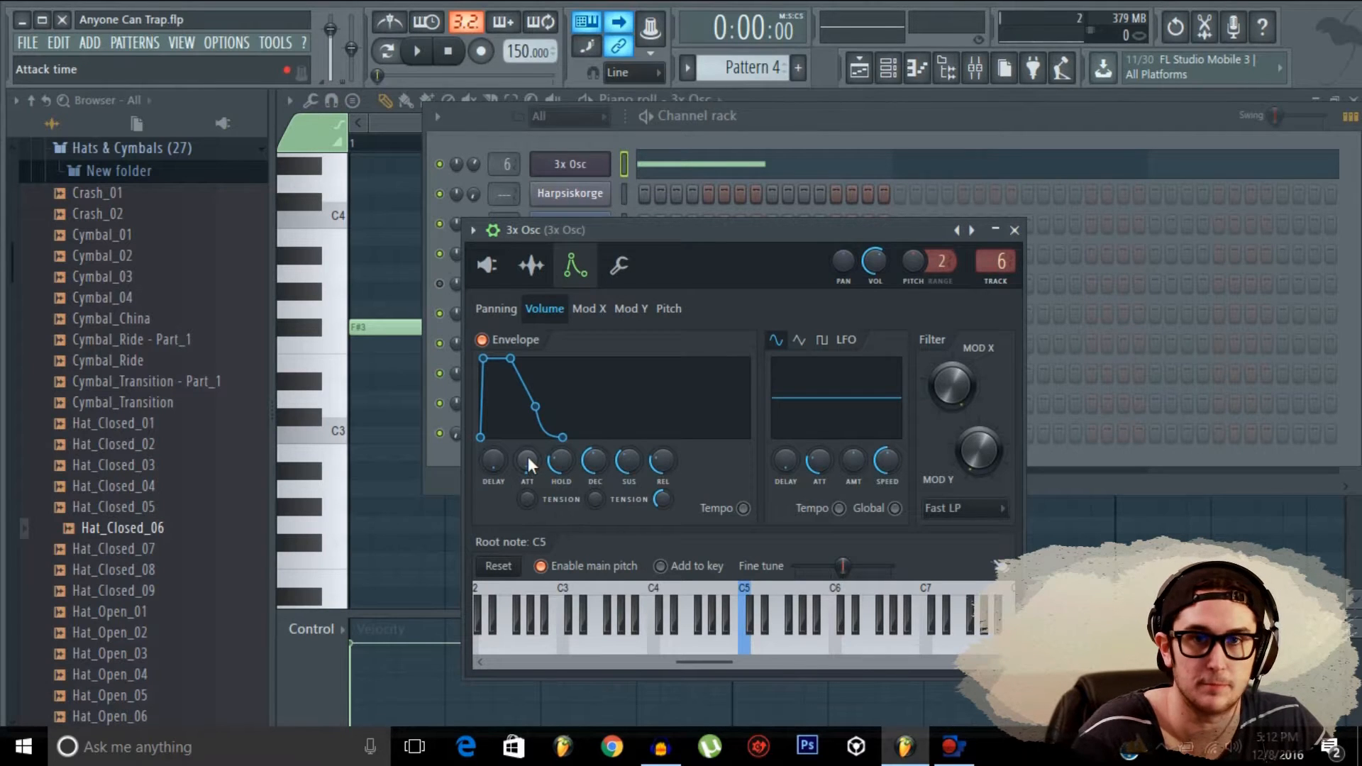
{"action": "left_click", "coordinate": [802, 130]}
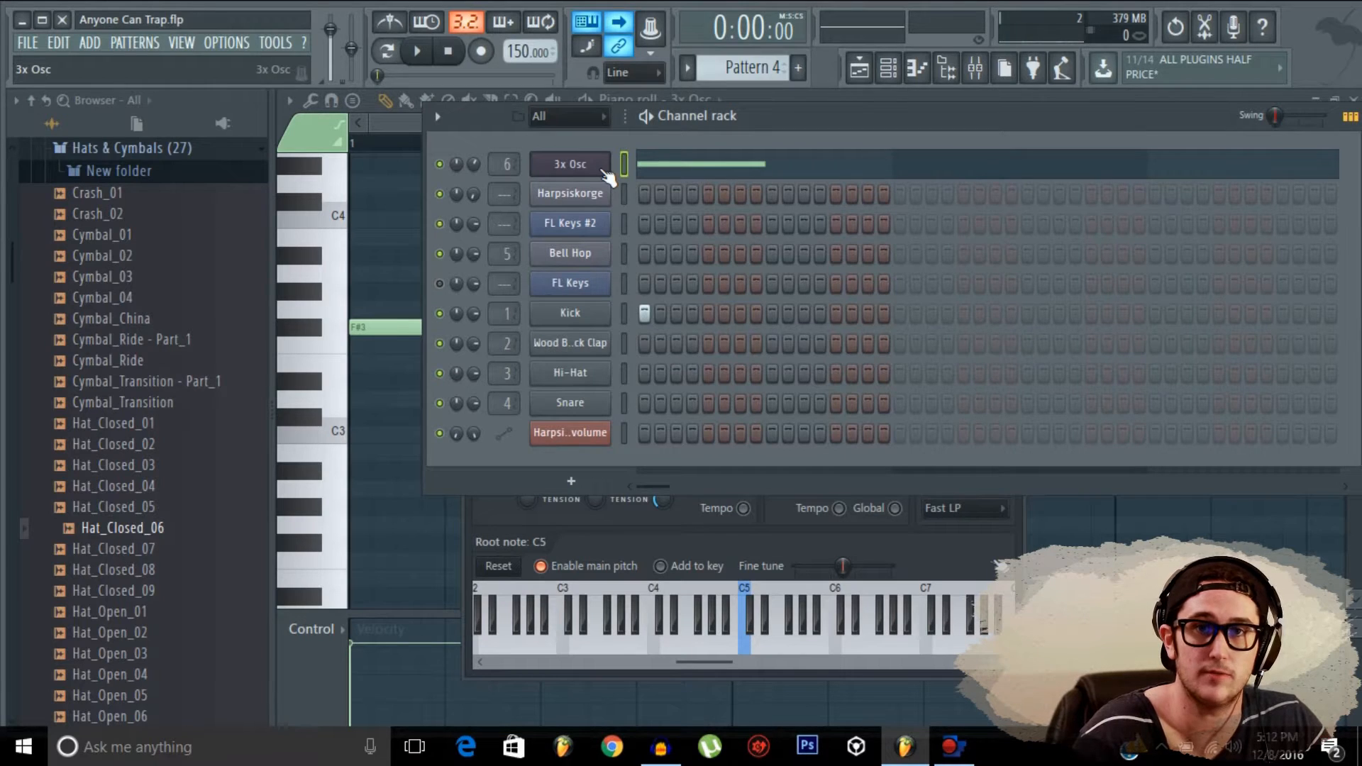
{"action": "left_click", "coordinate": [914, 522]}
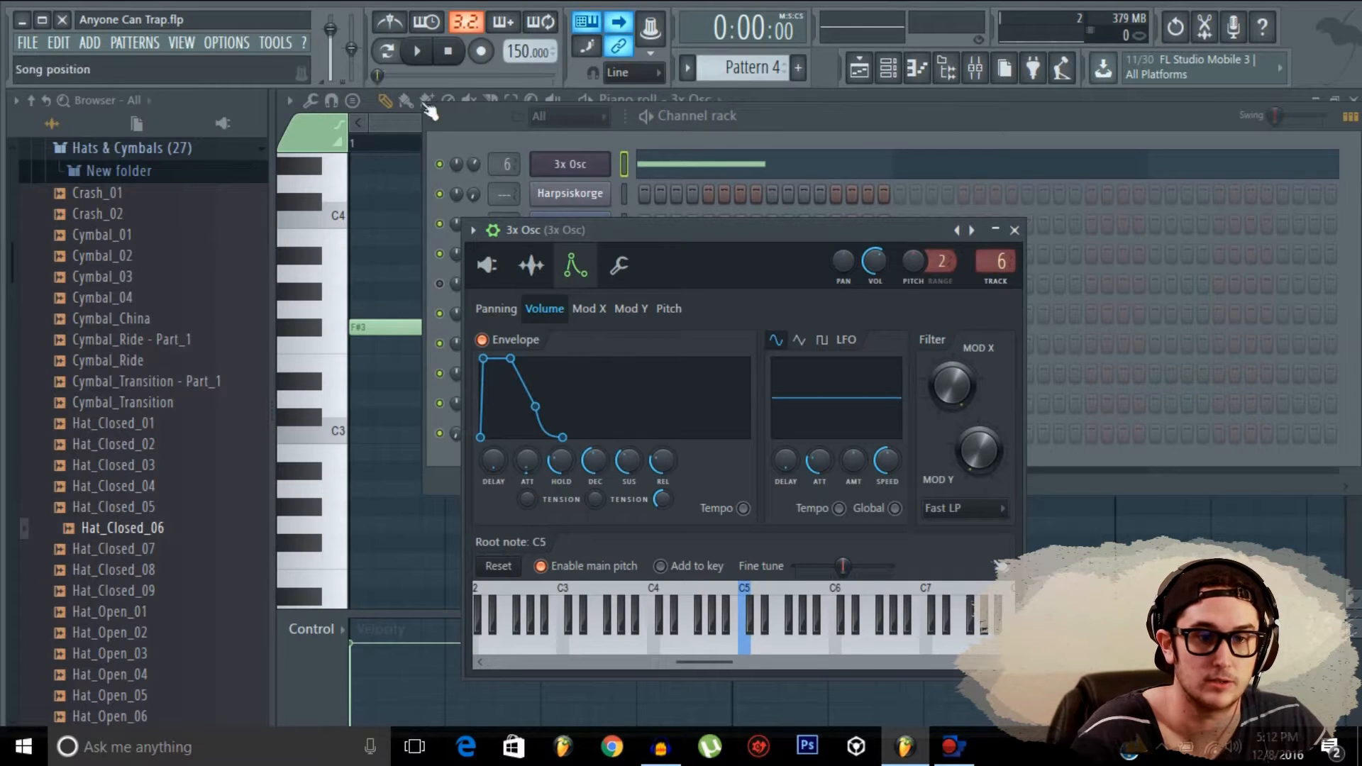
Step: Play back Pattern 4 to hear the 3x Osc bass with the short attack, and stop playback
{"action": "left_click", "coordinate": [836, 124]}
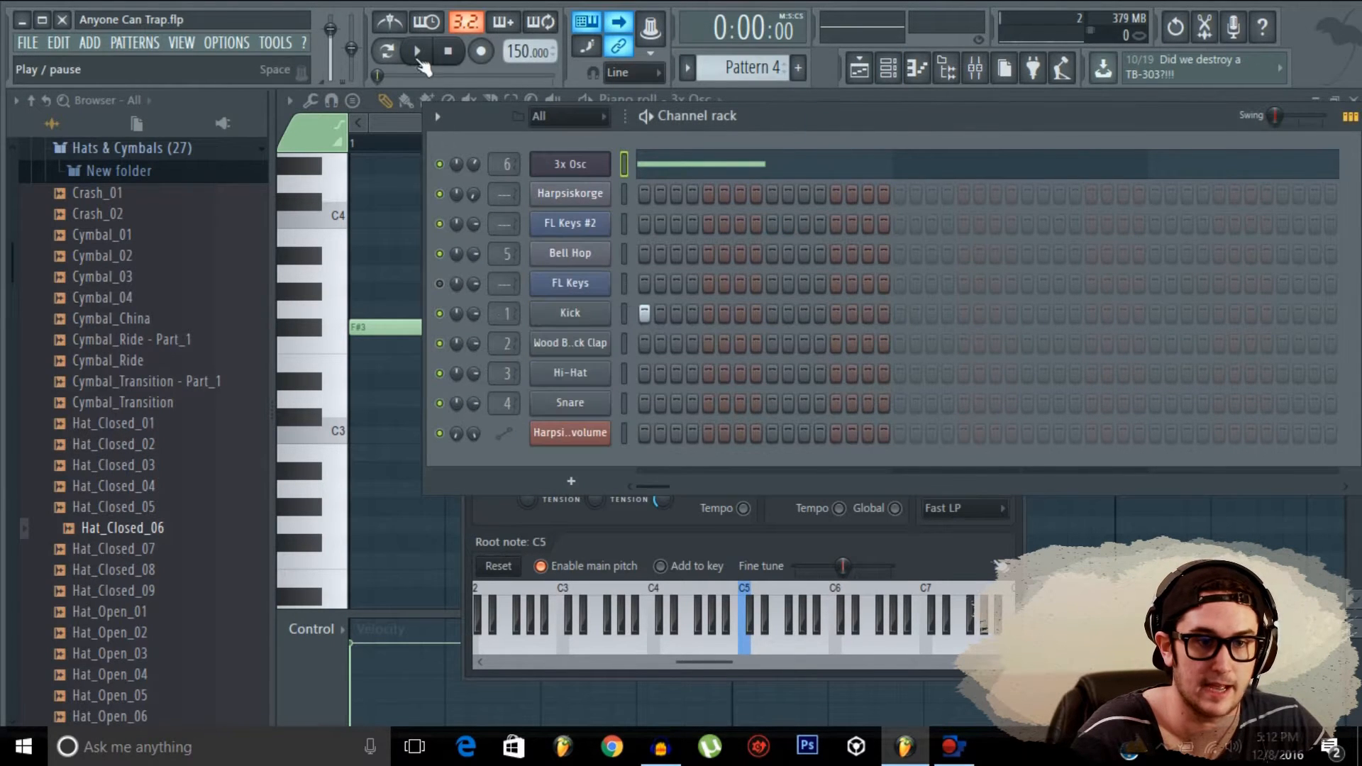
{"action": "key", "text": "space"}
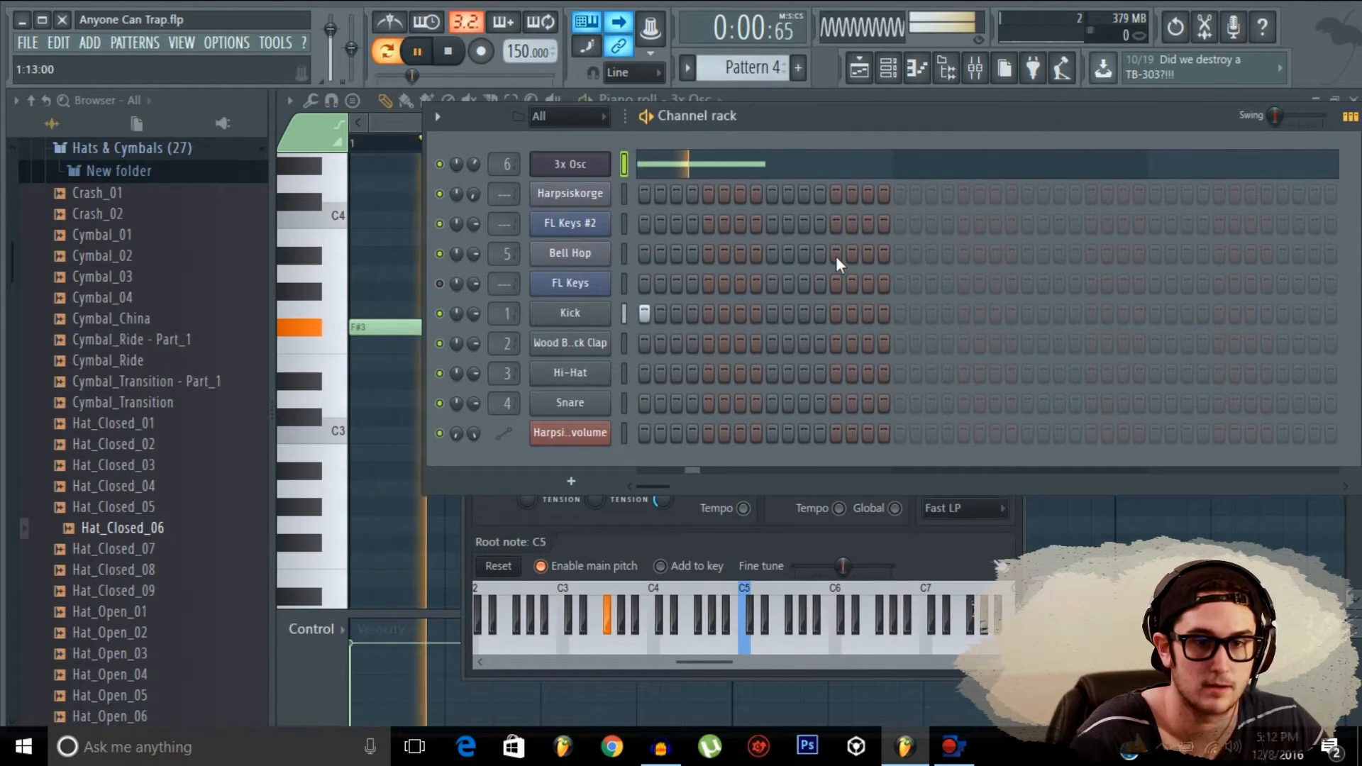
{"action": "key", "text": "space"}
{"action": "left_click", "coordinate": [815, 538]}
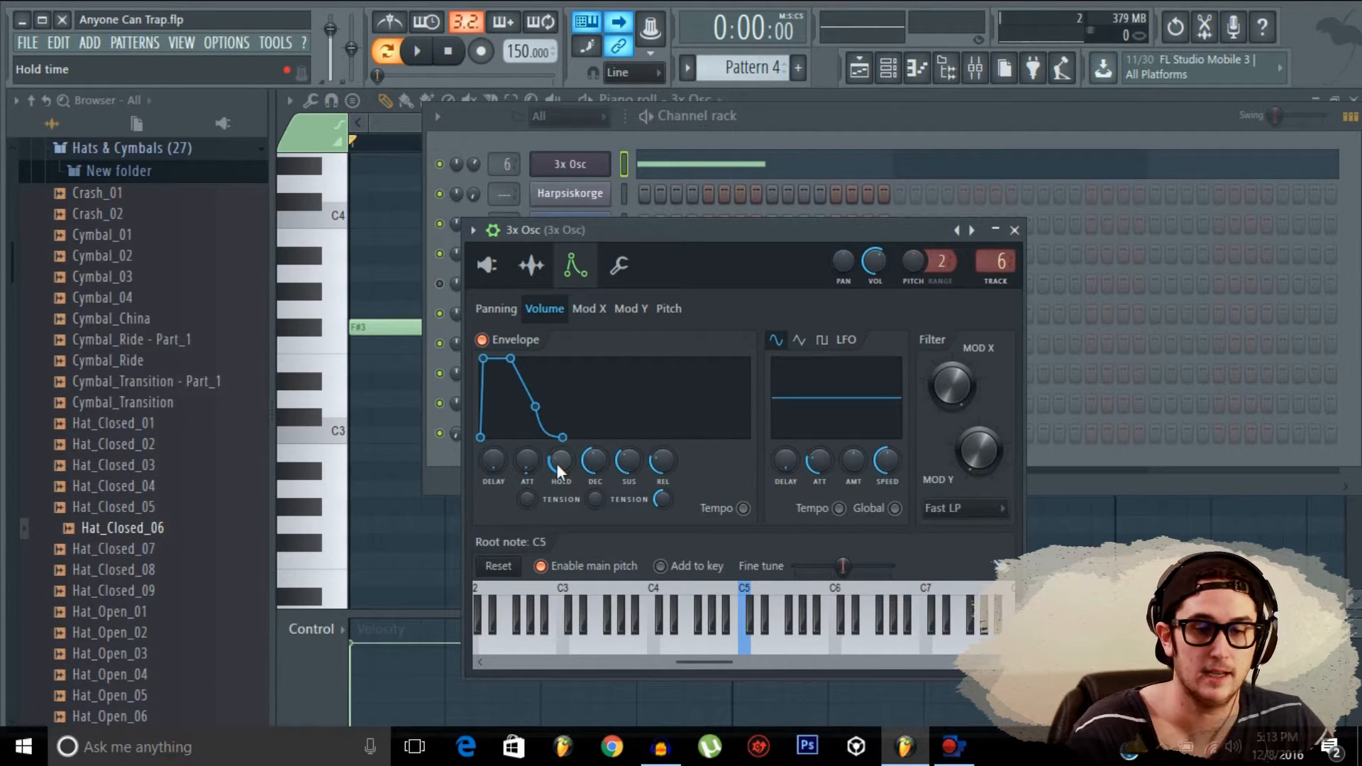
Step: Shorten the volume envelope's hold time slightly and audition a note on the 3x Osc
{"action": "left_click_drag", "start_coordinate": [556, 462], "coordinate": [556, 473]}
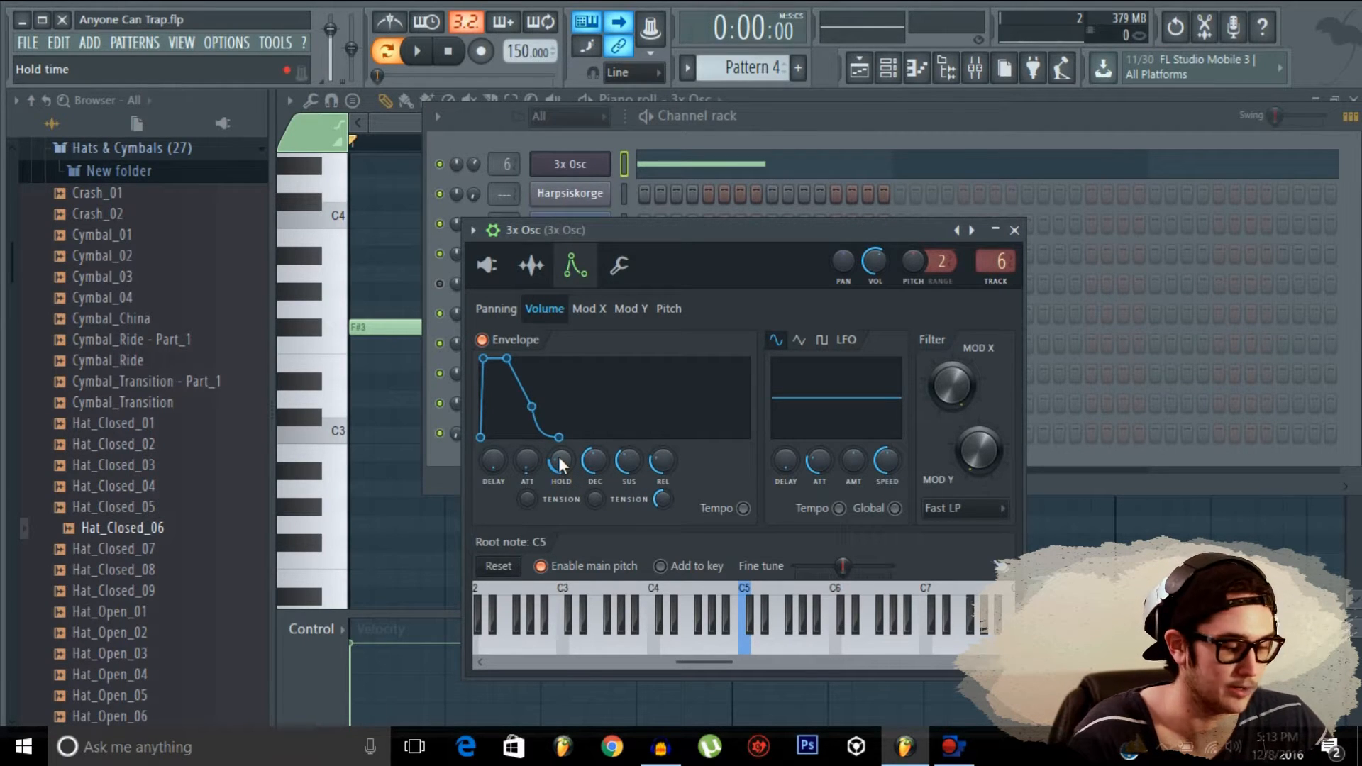
{"action": "left_click", "coordinate": [839, 126]}
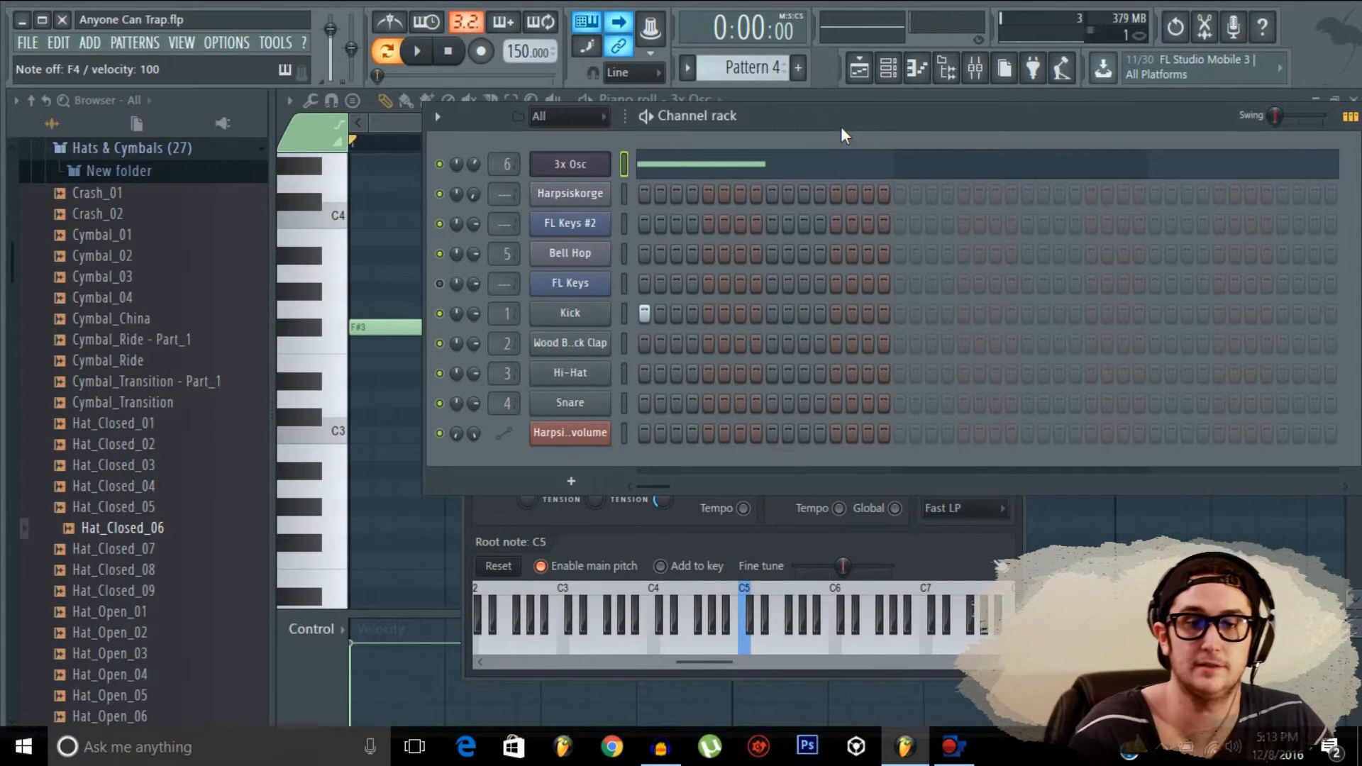
{"action": "key", "text": "v"}
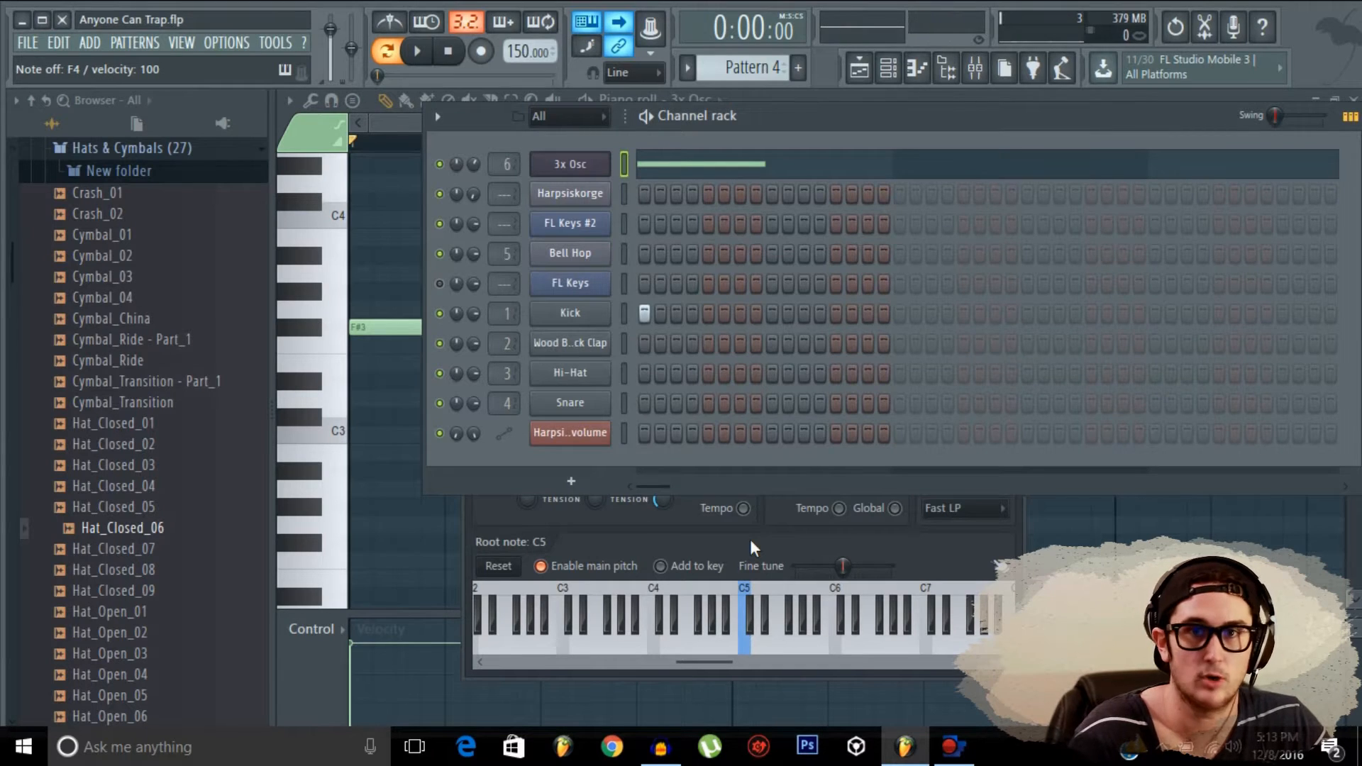
{"action": "left_click", "coordinate": [751, 537]}
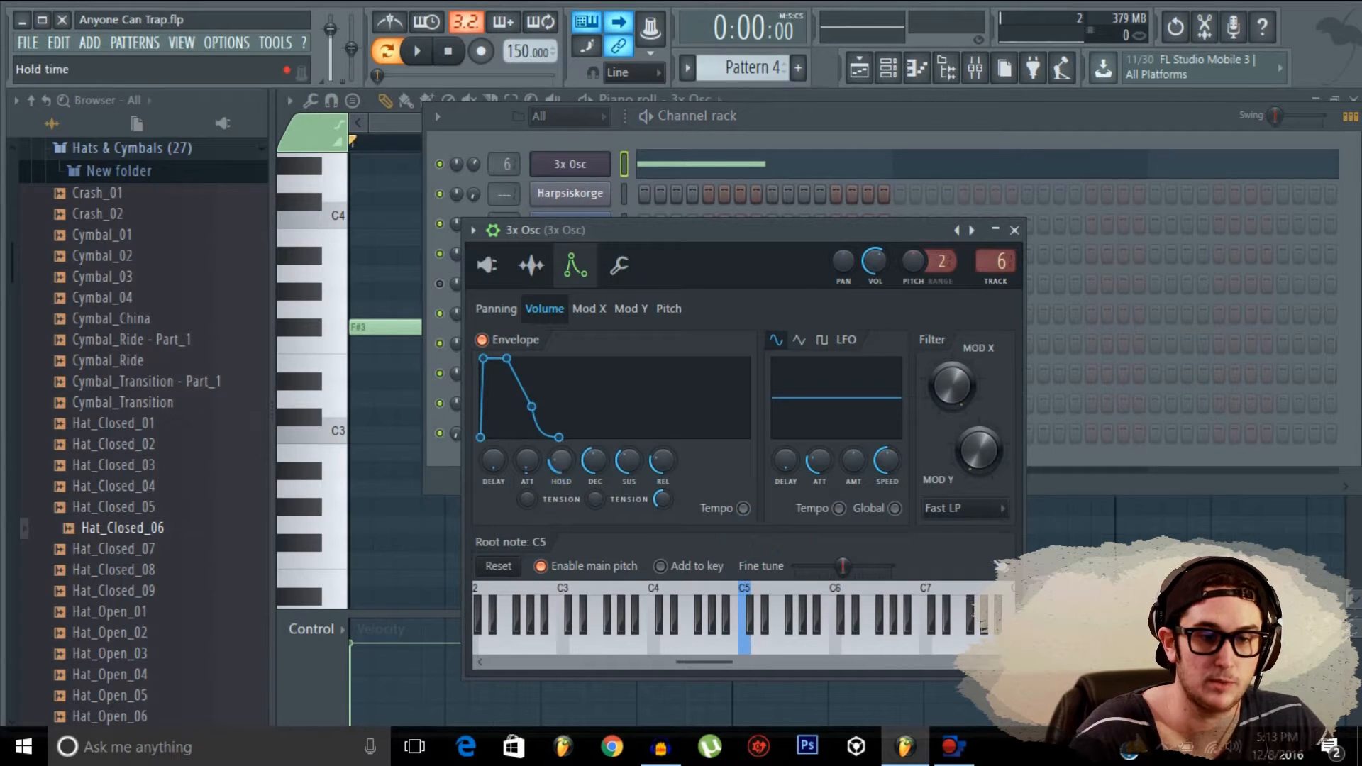
Step: Lengthen the volume envelope's hold time to its maximum and audition a note
{"action": "left_click_drag", "start_coordinate": [561, 460], "coordinate": [560, 421]}
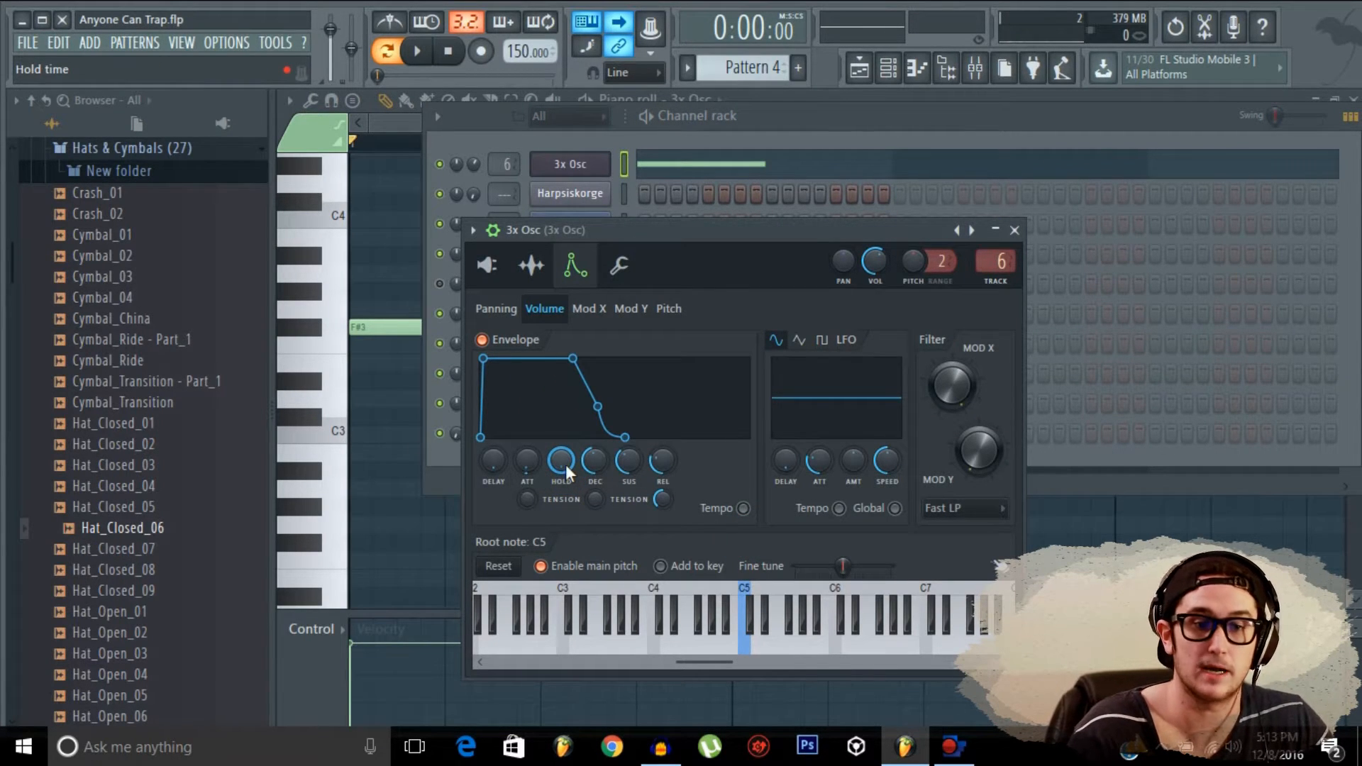
{"action": "left_click", "coordinate": [891, 126]}
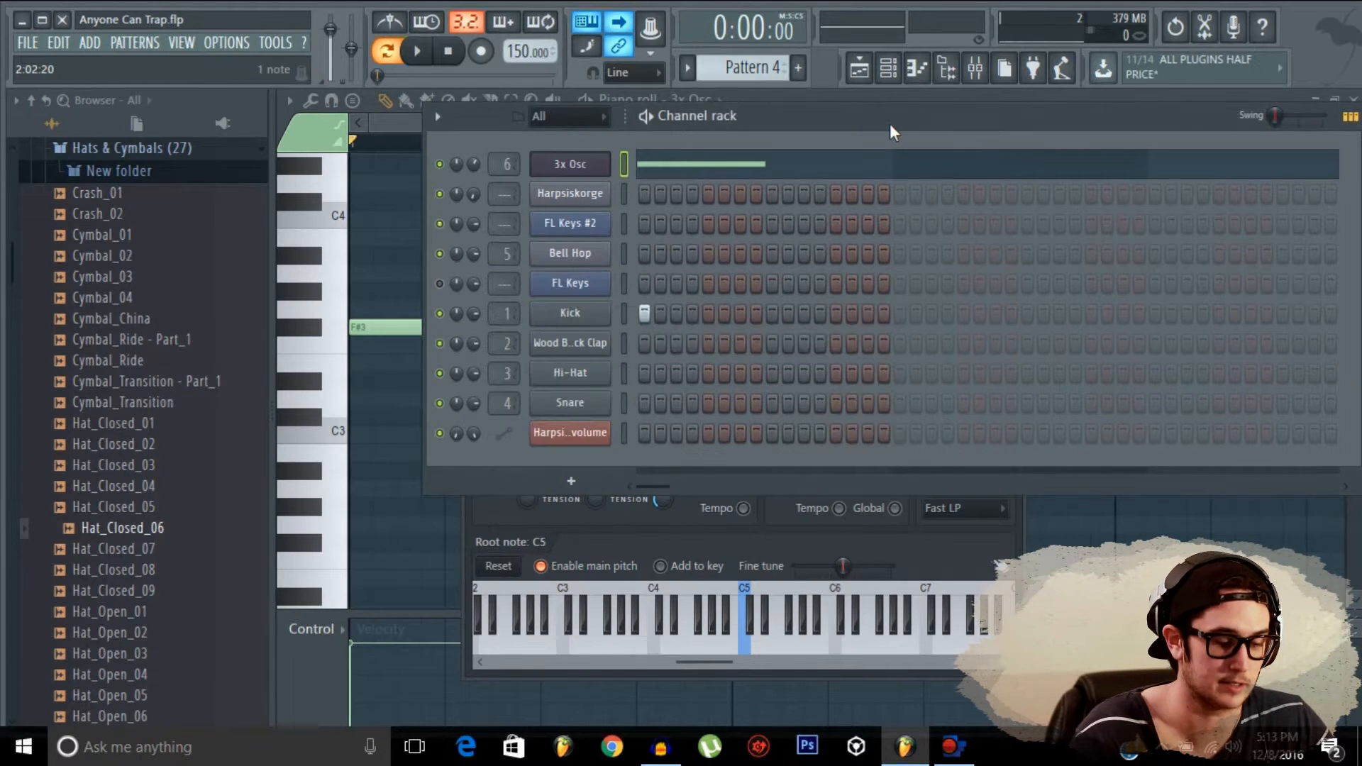
{"action": "key", "text": "v"}
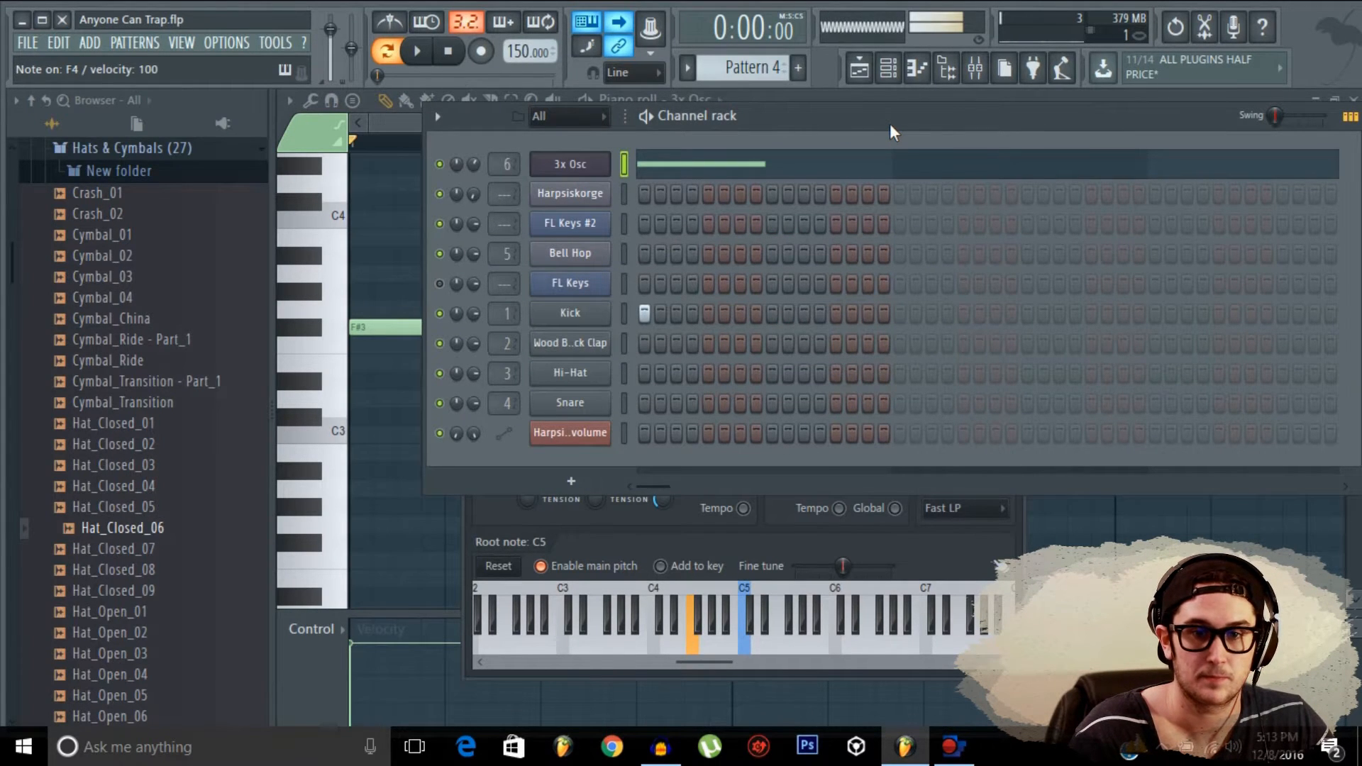
{"action": "left_click", "coordinate": [735, 538]}
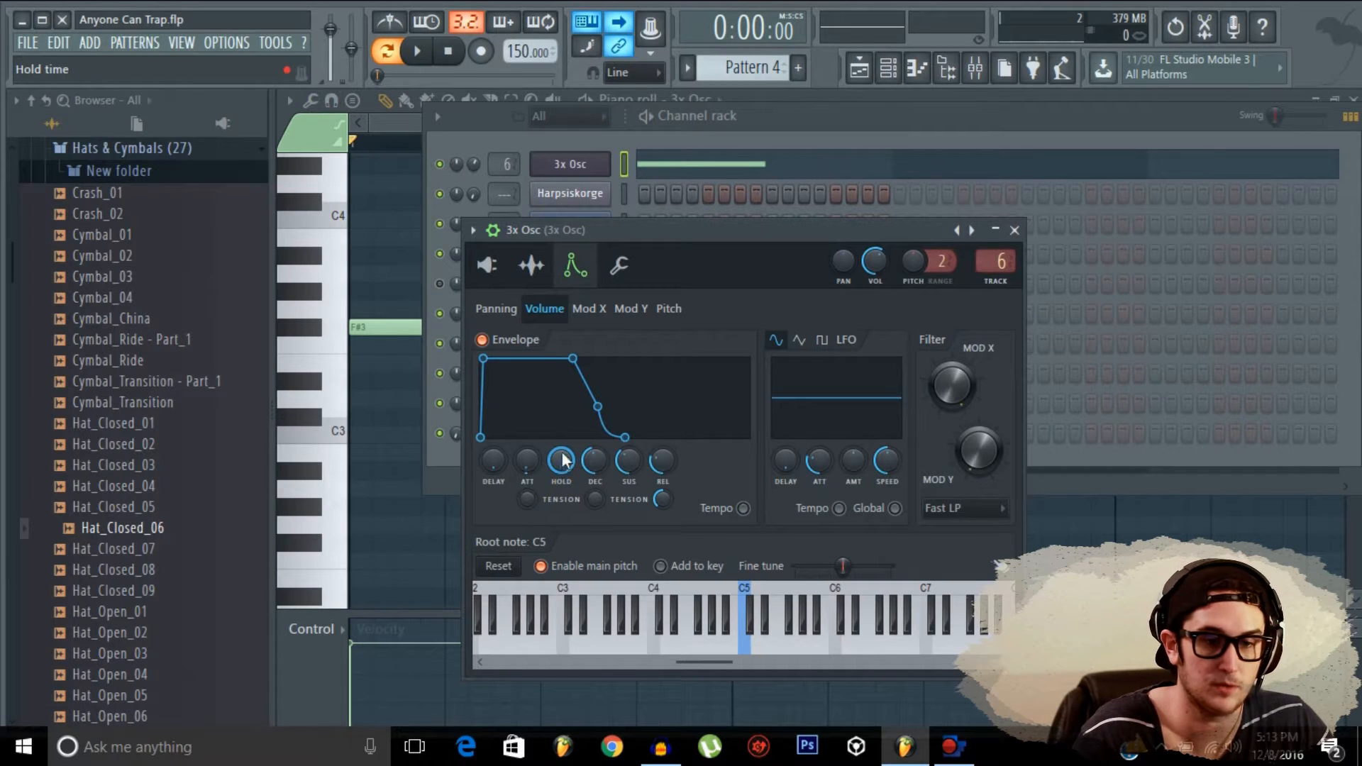
Step: Reduce the volume envelope's hold time to a short value and audition a note for comparison
{"action": "left_click_drag", "start_coordinate": [560, 461], "coordinate": [560, 525]}
{"action": "left_click", "coordinate": [821, 111]}
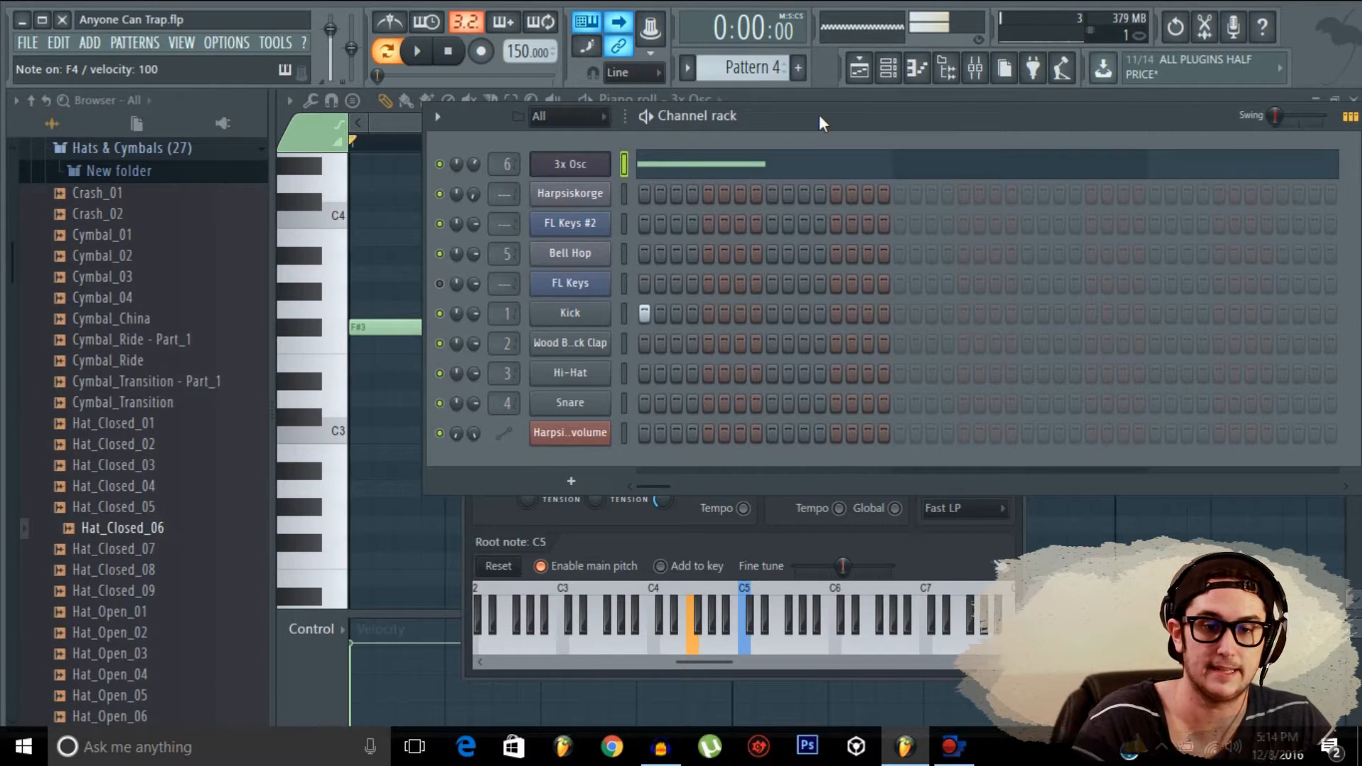
{"action": "left_click", "coordinate": [635, 539]}
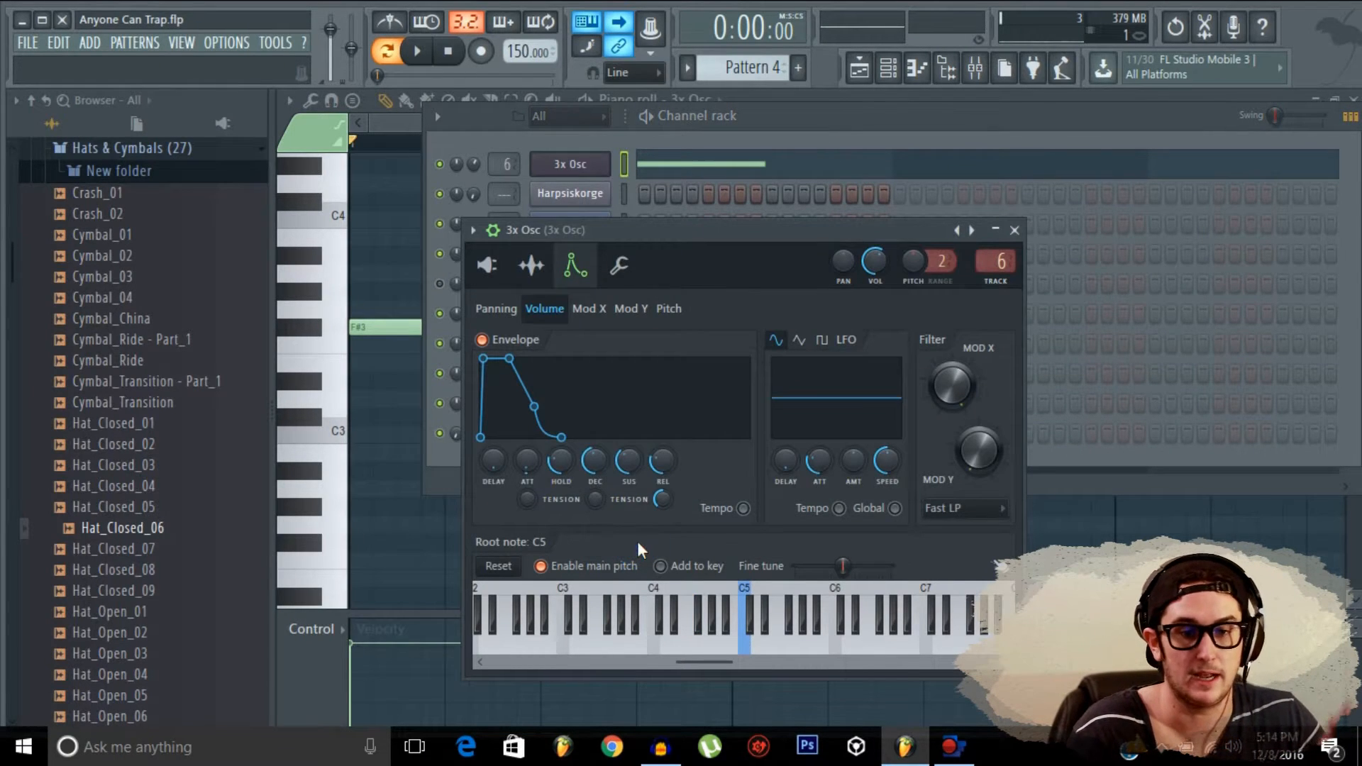
Step: Drop the volume envelope's decay time and sustain level to zero and audition notes on the 3x Osc
{"action": "left_click_drag", "start_coordinate": [588, 448], "coordinate": [588, 454]}
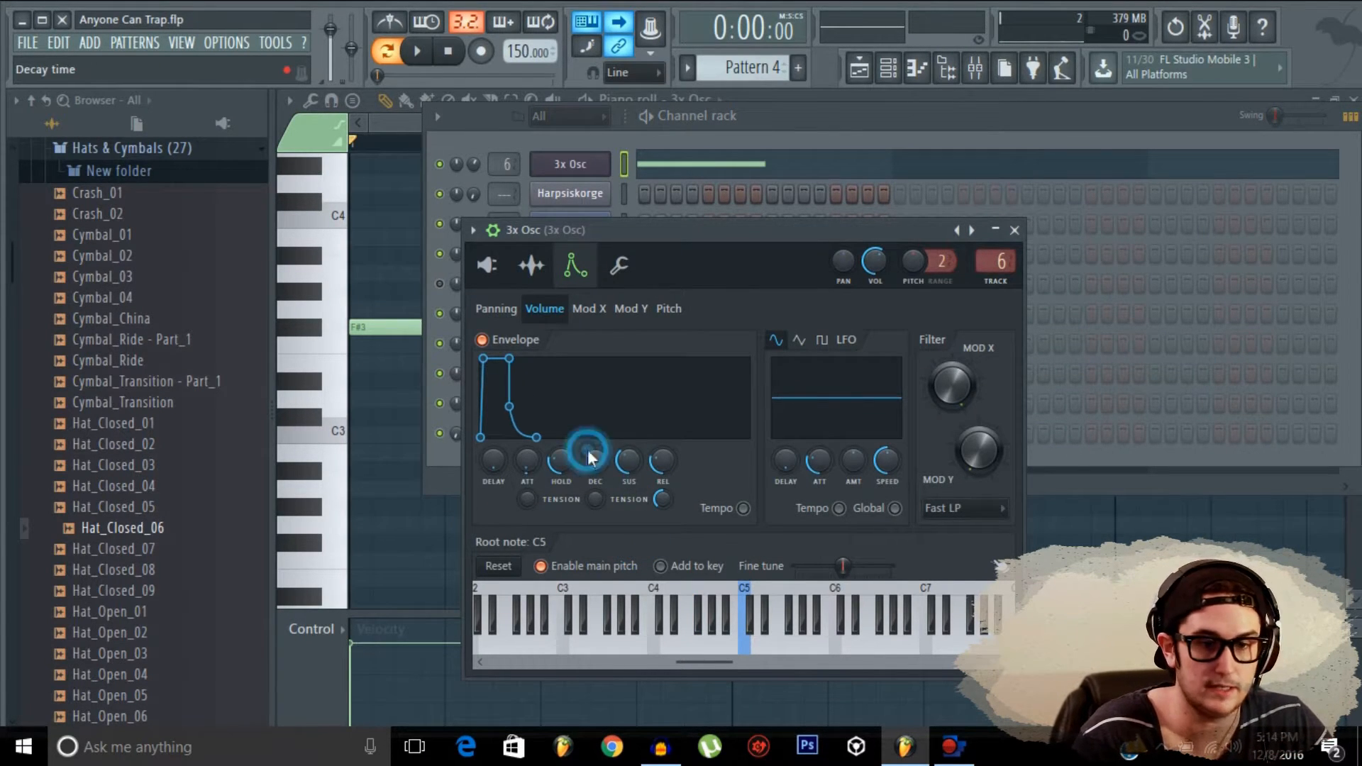
{"action": "left_click_drag", "start_coordinate": [806, 112], "coordinate": [811, 117]}
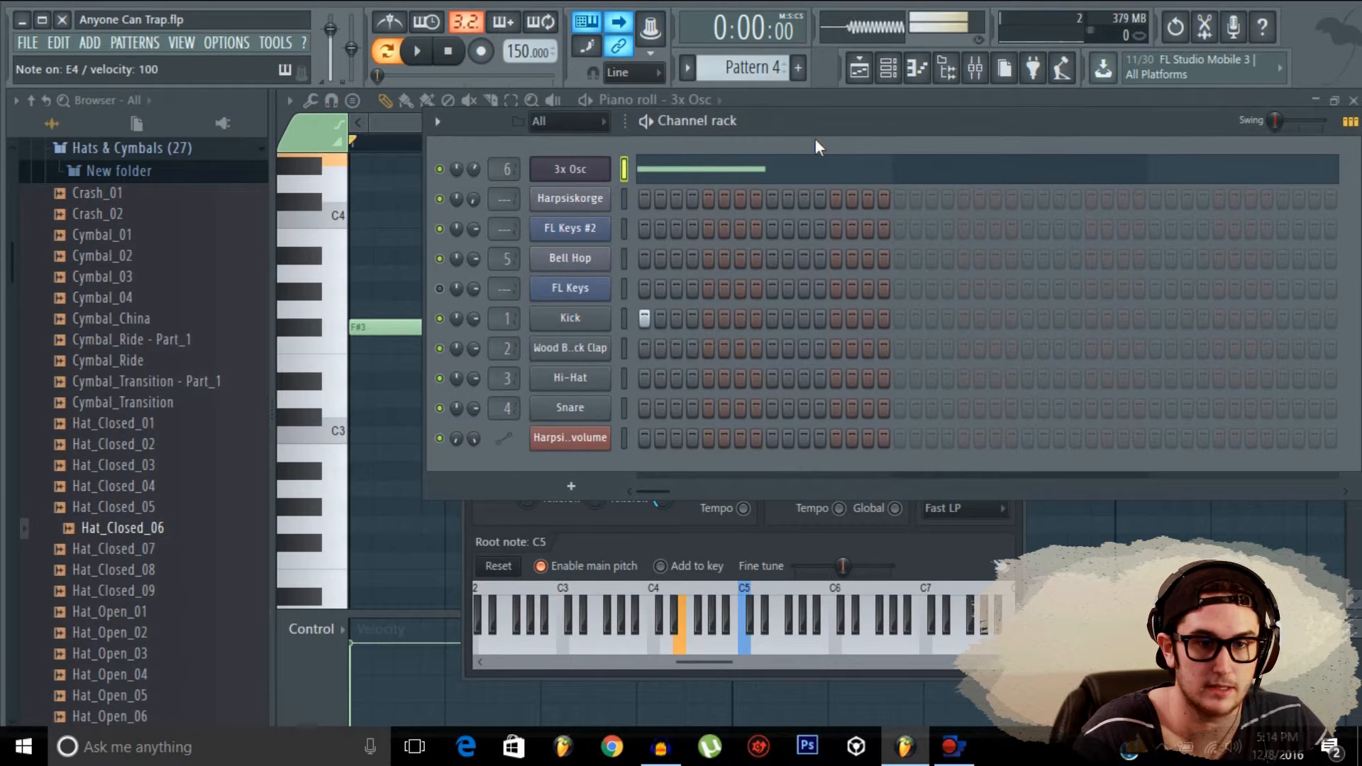
{"action": "left_click", "coordinate": [691, 543]}
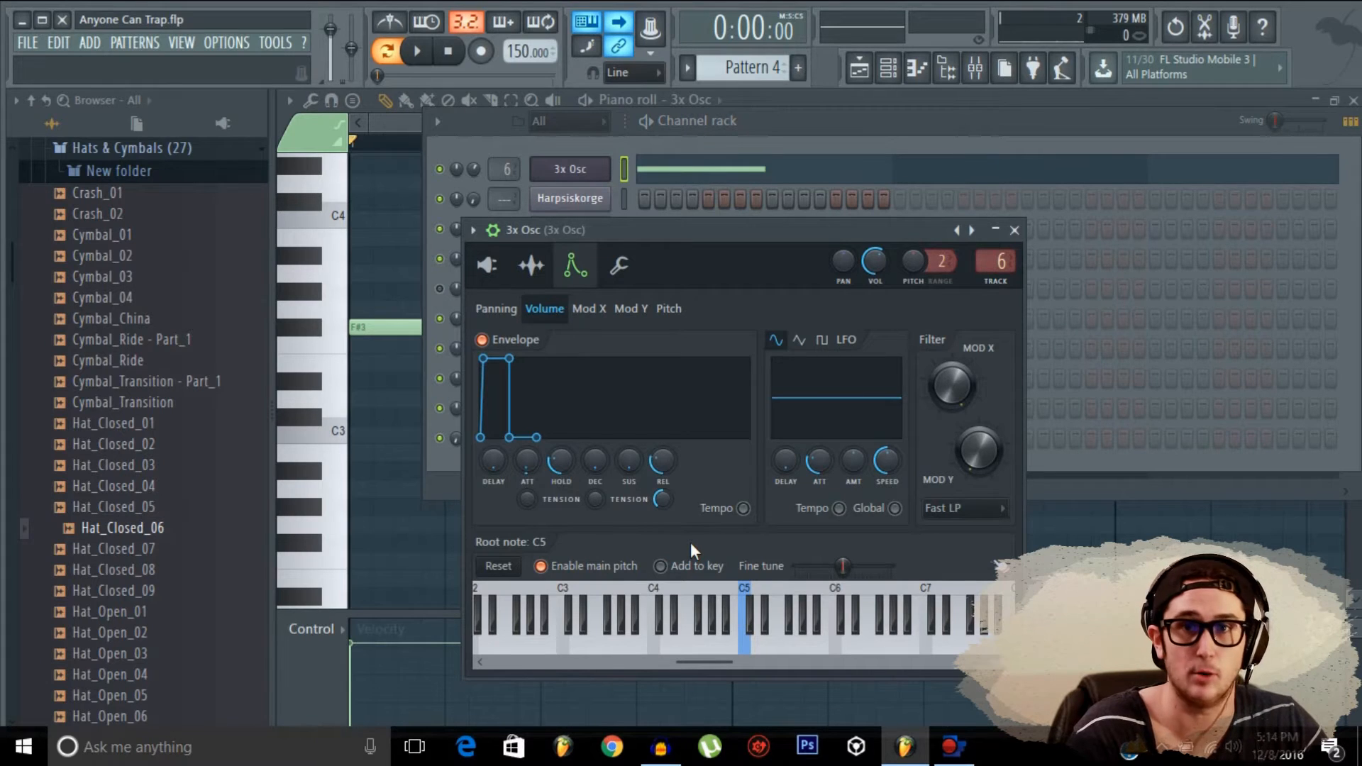
{"action": "key", "text": "c"}
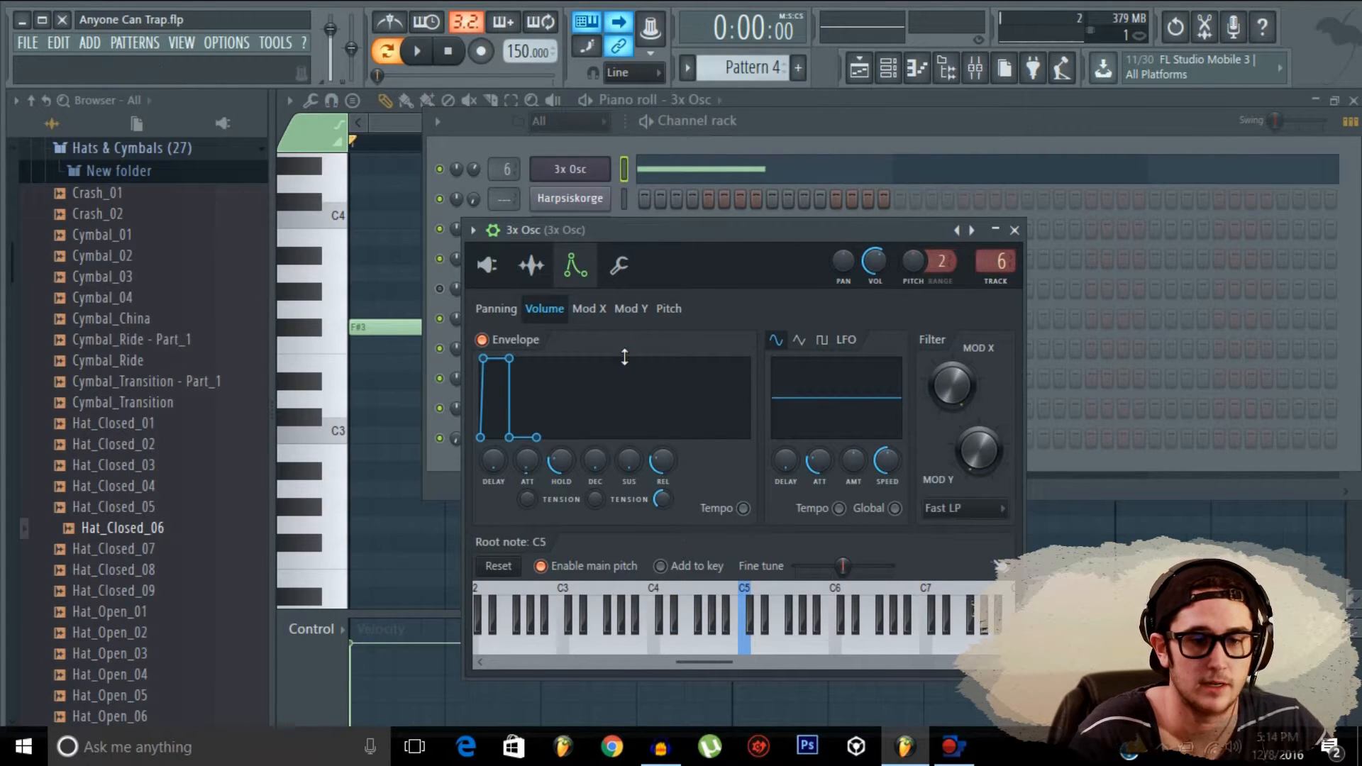
Step: Raise the volume envelope's decay time and sustain level to about midway, and set the hold time to maximum
{"action": "left_click_drag", "start_coordinate": [595, 462], "coordinate": [595, 436]}
{"action": "left_click_drag", "start_coordinate": [629, 462], "coordinate": [629, 432]}
{"action": "left_click_drag", "start_coordinate": [560, 461], "coordinate": [560, 436]}
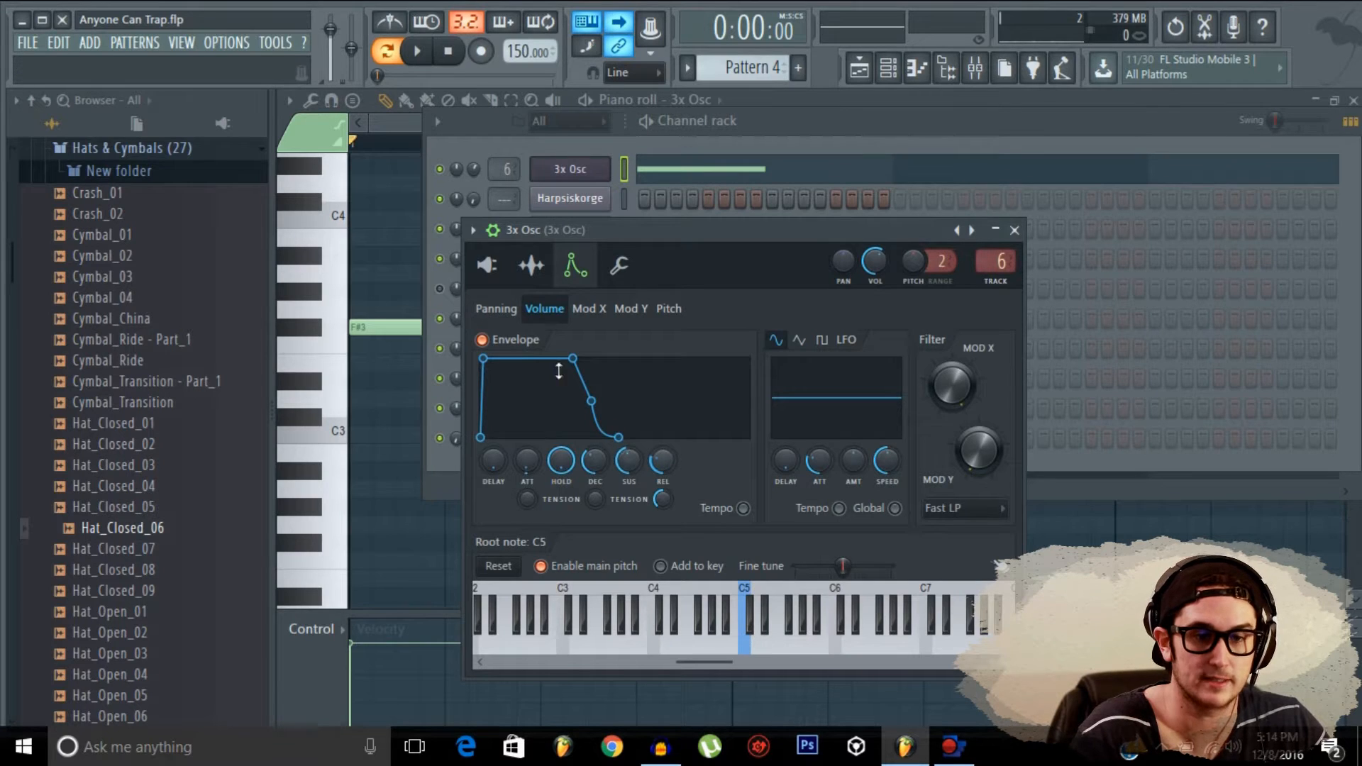
Step: Turn off the 3x Osc's volume envelope and audition a note without it for comparison
{"action": "left_click", "coordinate": [480, 340]}
{"action": "left_click", "coordinate": [831, 123]}
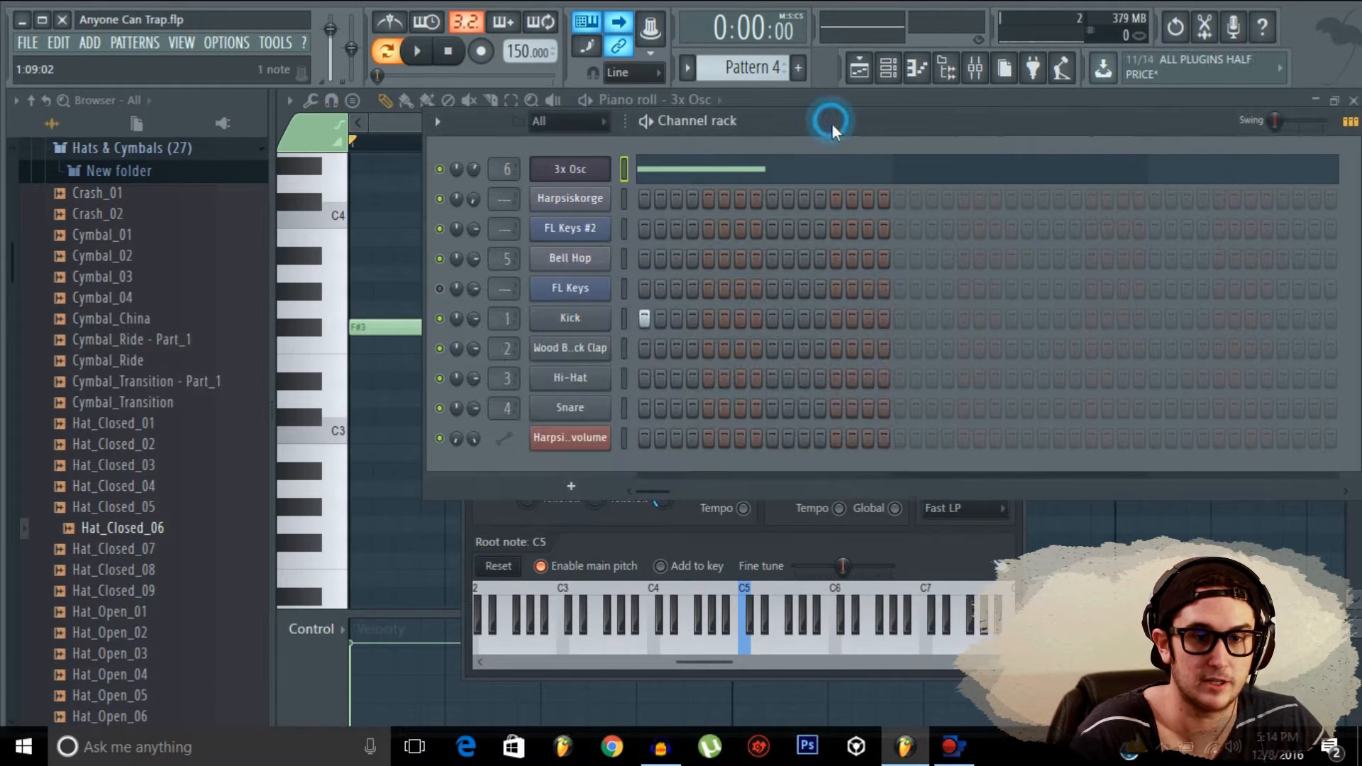
{"action": "key", "text": "v"}
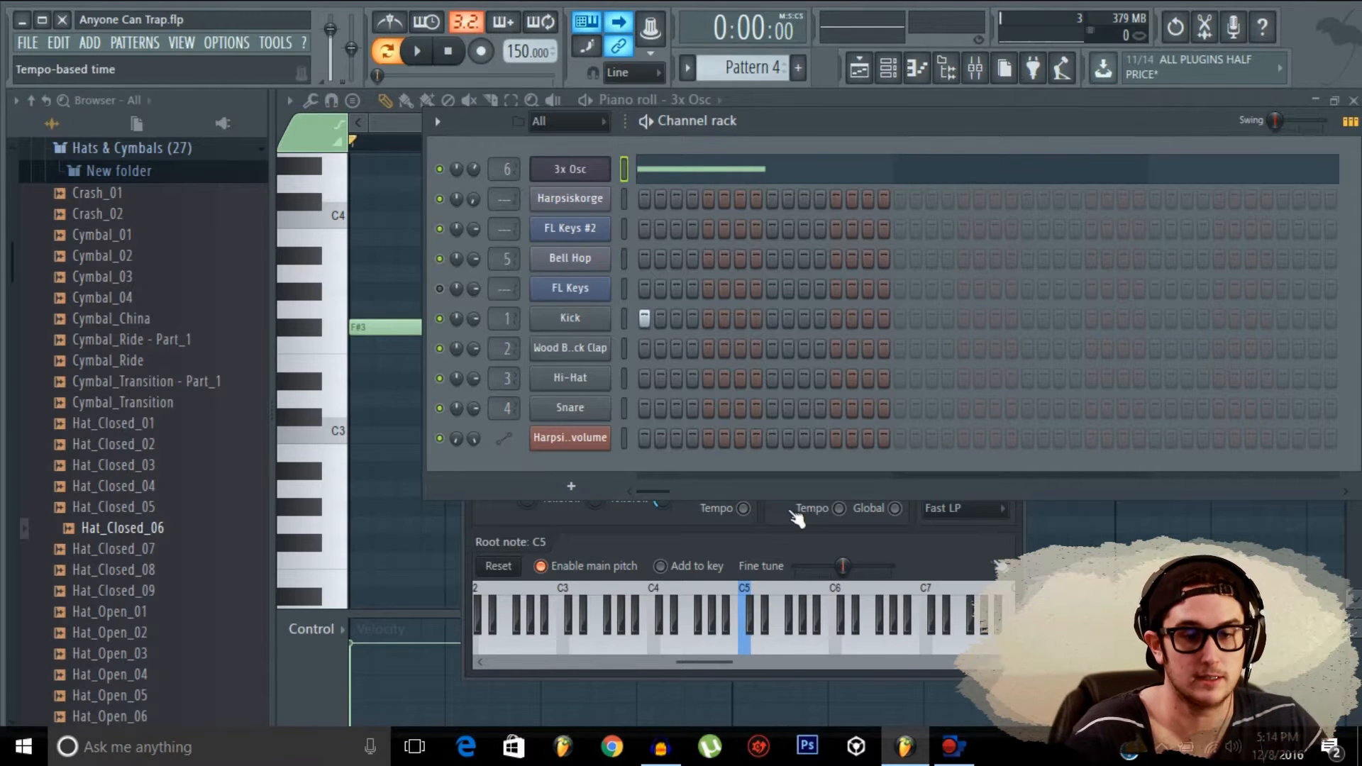
Step: Turn the 3x Osc's volume envelope back on and lengthen its release time slightly
{"action": "left_click", "coordinate": [759, 538]}
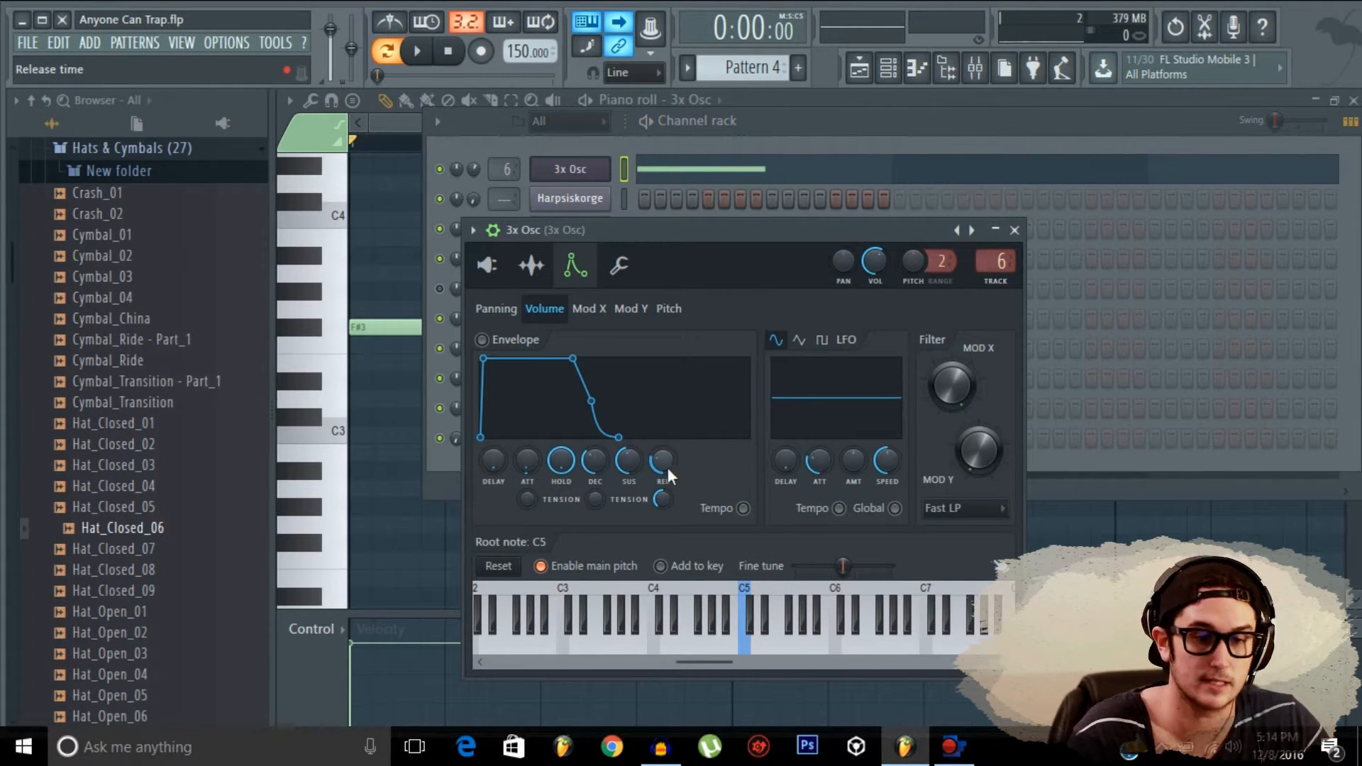
{"action": "mouse_move", "coordinate": [667, 467]}
{"action": "left_mouse_down"}
{"action": "mouse_move", "coordinate": [653, 432]}
{"action": "mouse_move", "coordinate": [662, 462]}
{"action": "left_mouse_up"}
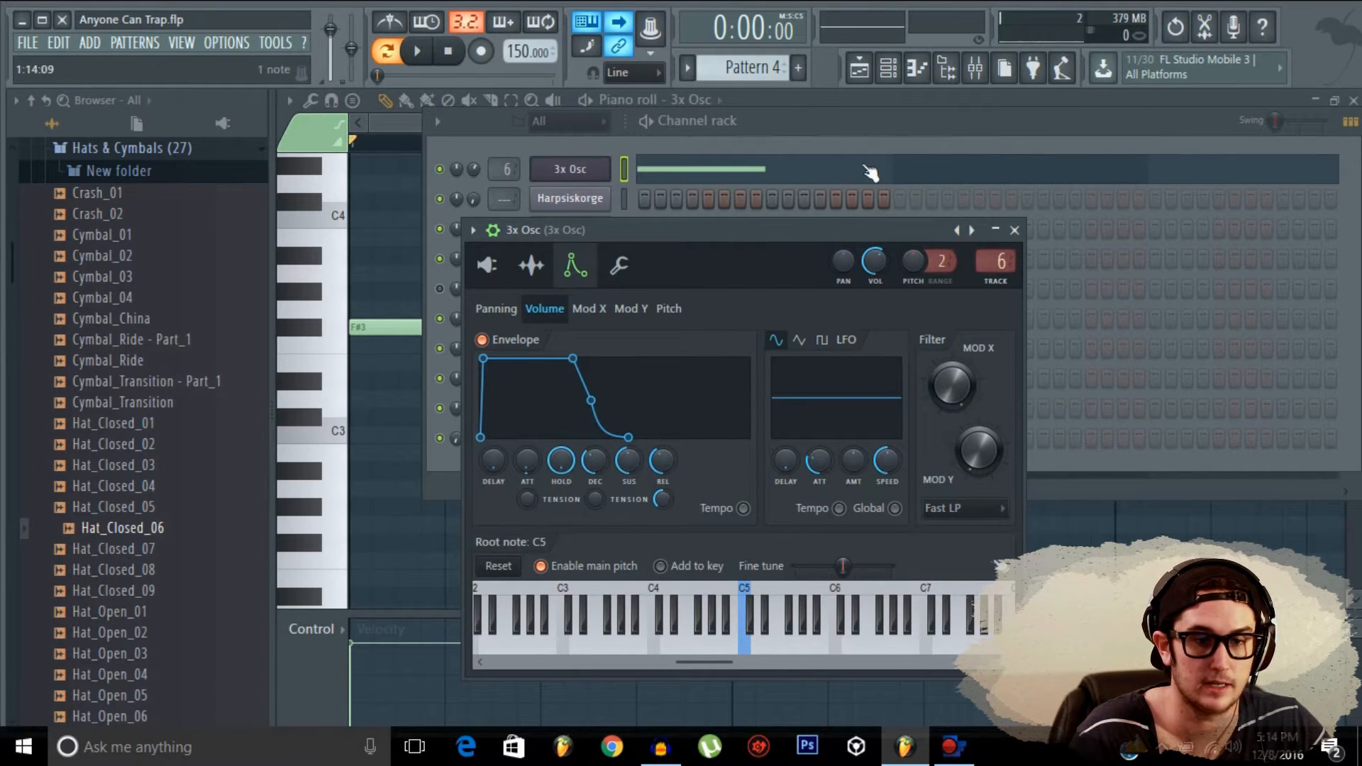
{"action": "left_click", "coordinate": [887, 117]}
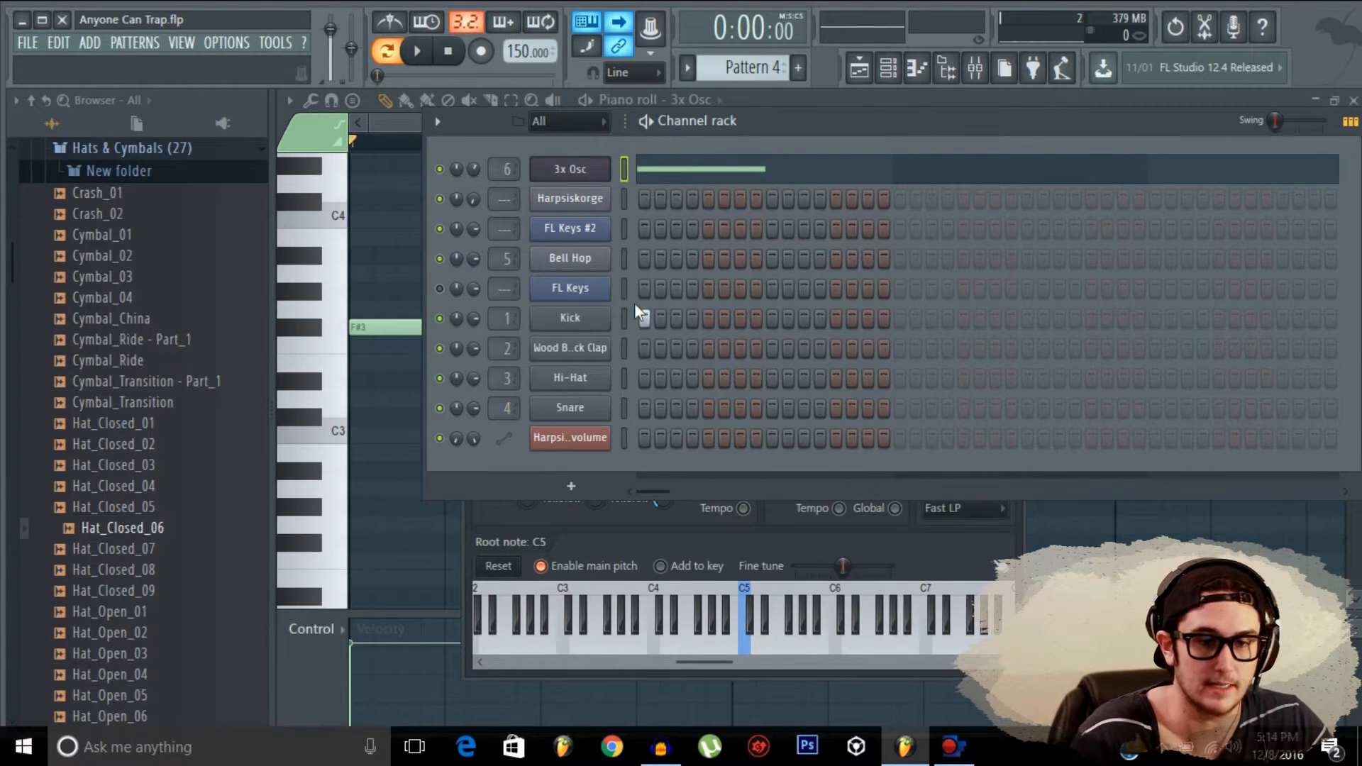
Step: Extend the 3x Osc's F#3 note in Pattern 4 to three beats
{"action": "left_click", "coordinate": [717, 168]}
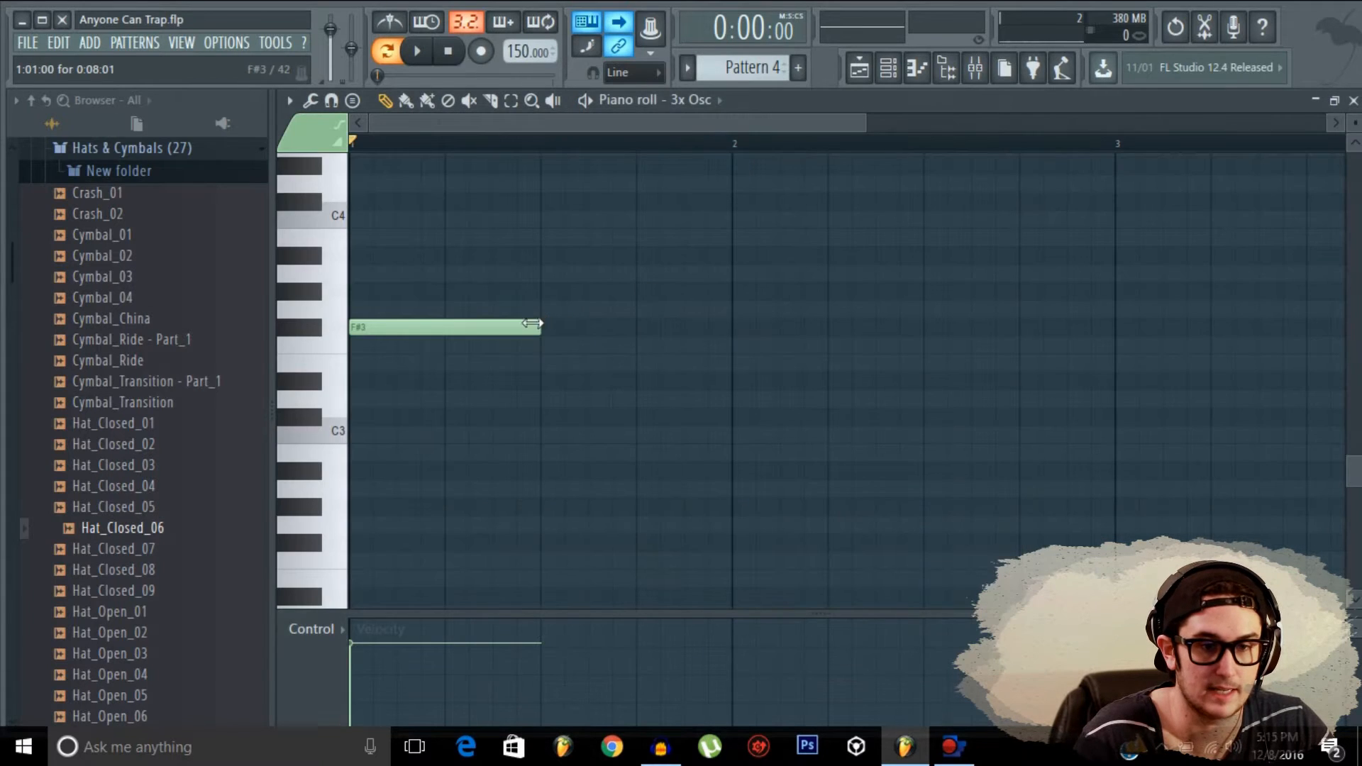
{"action": "left_click_drag", "start_coordinate": [537, 326], "coordinate": [633, 322]}
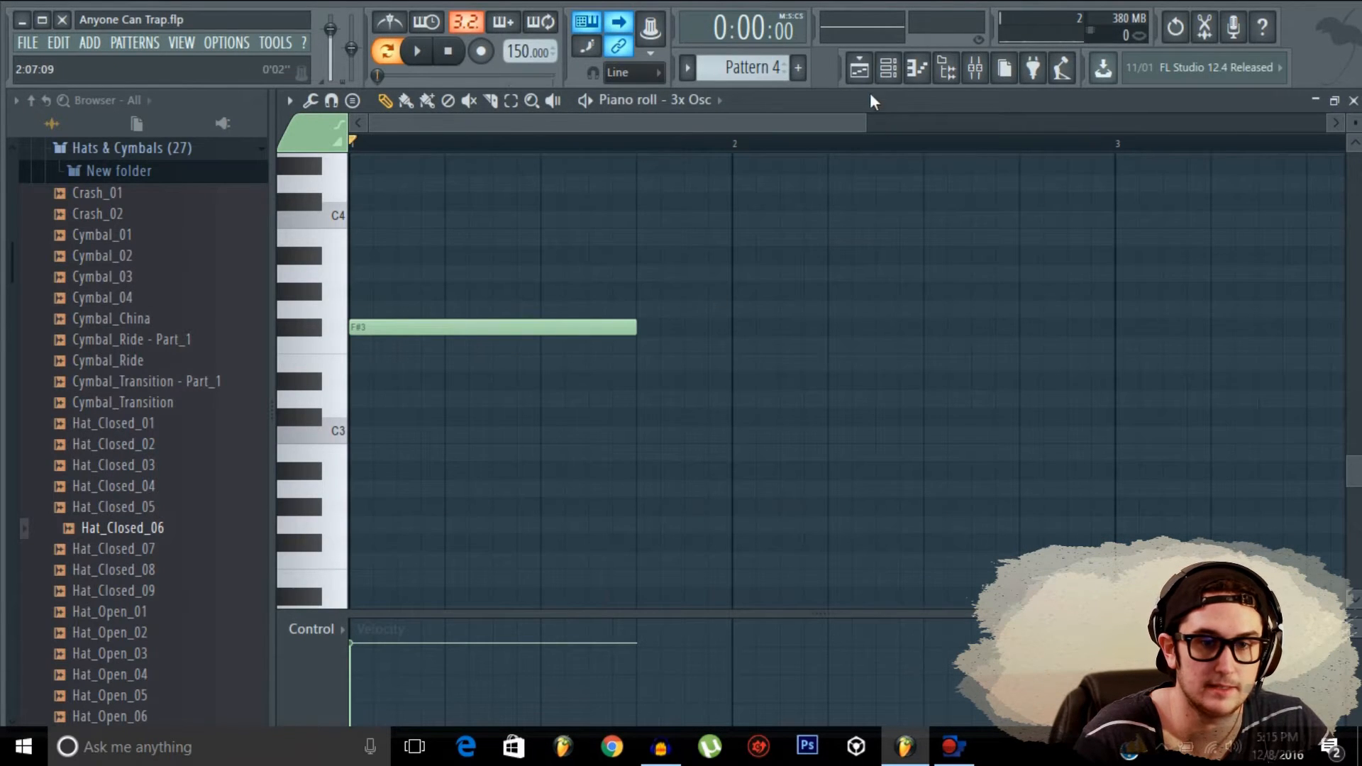
Step: Play the arrangement from bar 7 to hear Pattern 4's bass enter at bar 9, and stop playback
{"action": "left_click", "coordinate": [859, 67]}
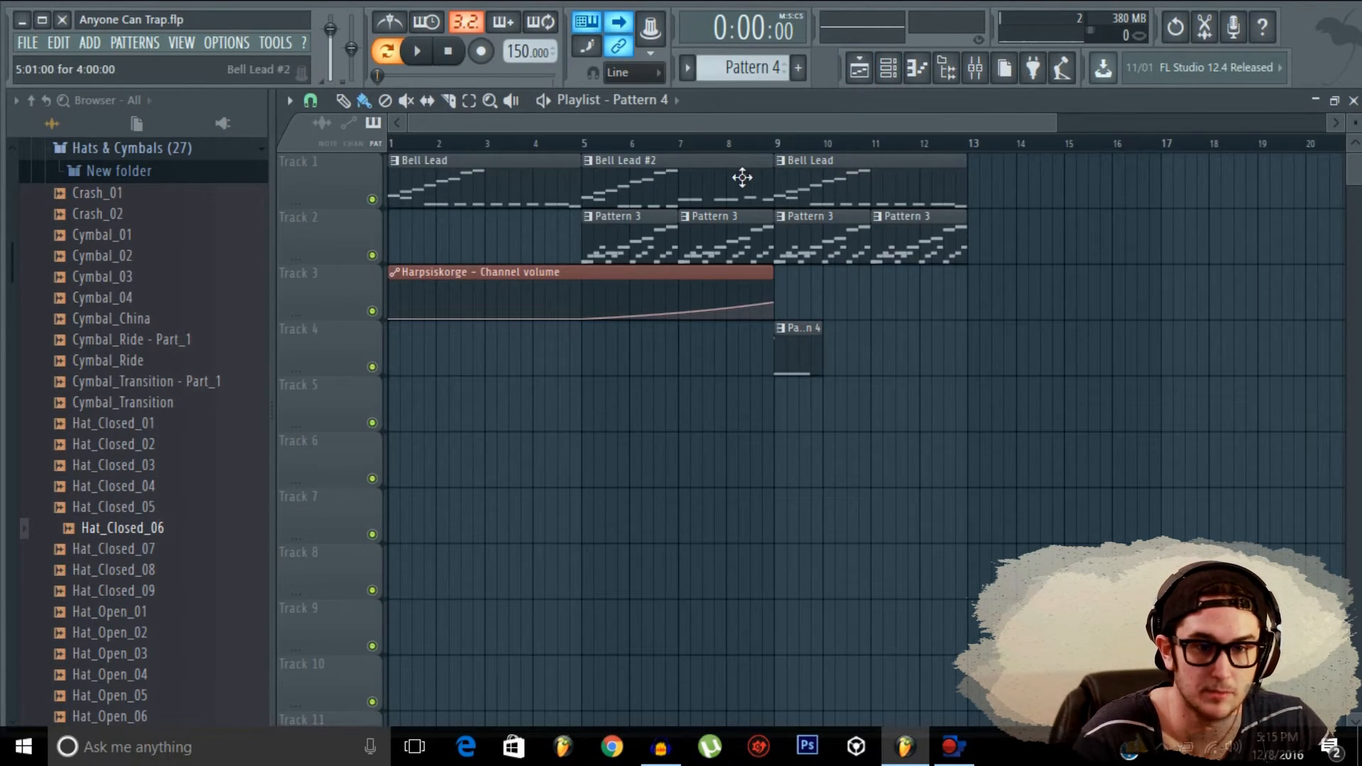
{"action": "left_click", "coordinate": [671, 144]}
{"action": "left_click_drag", "start_coordinate": [674, 152], "coordinate": [680, 145]}
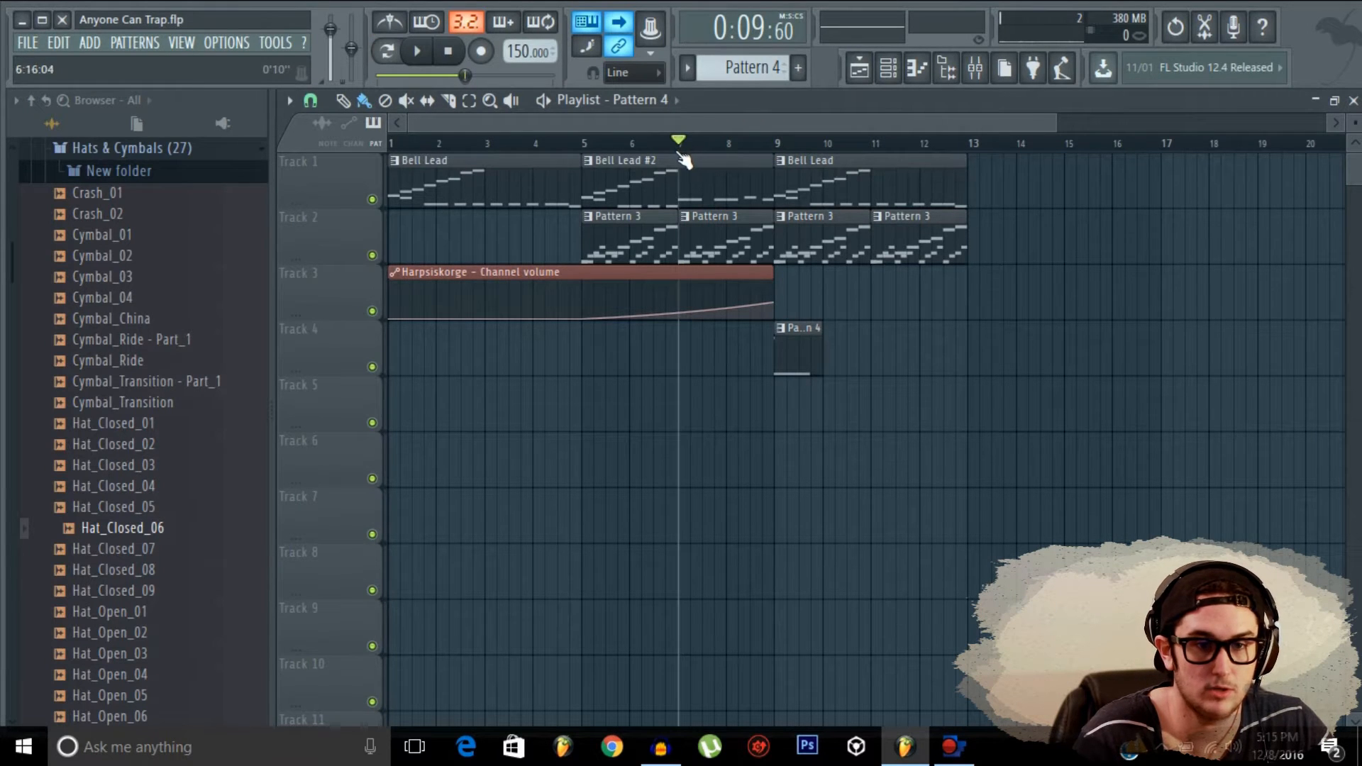
{"action": "left_click_drag", "start_coordinate": [1062, 120], "coordinate": [916, 153]}
{"action": "key", "text": "space"}
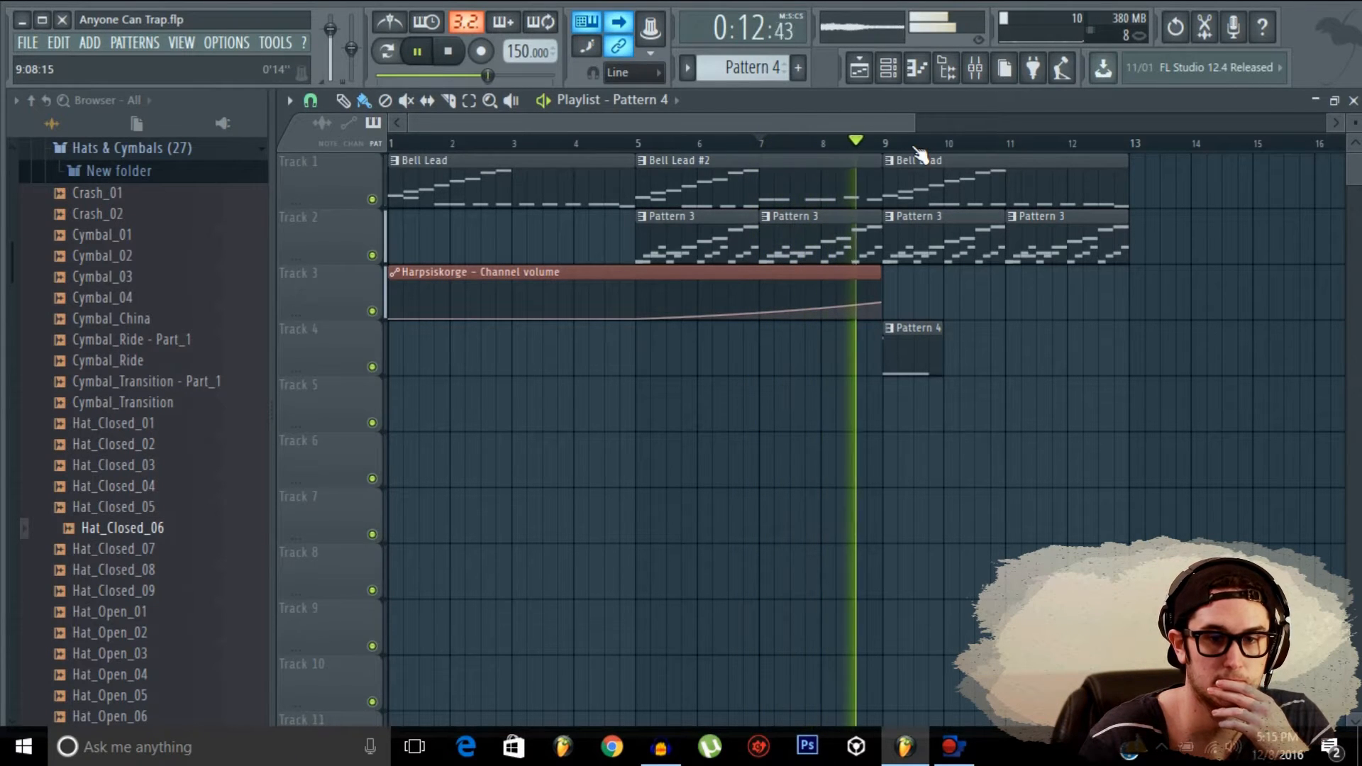
{"action": "left_click", "coordinate": [461, 57]}
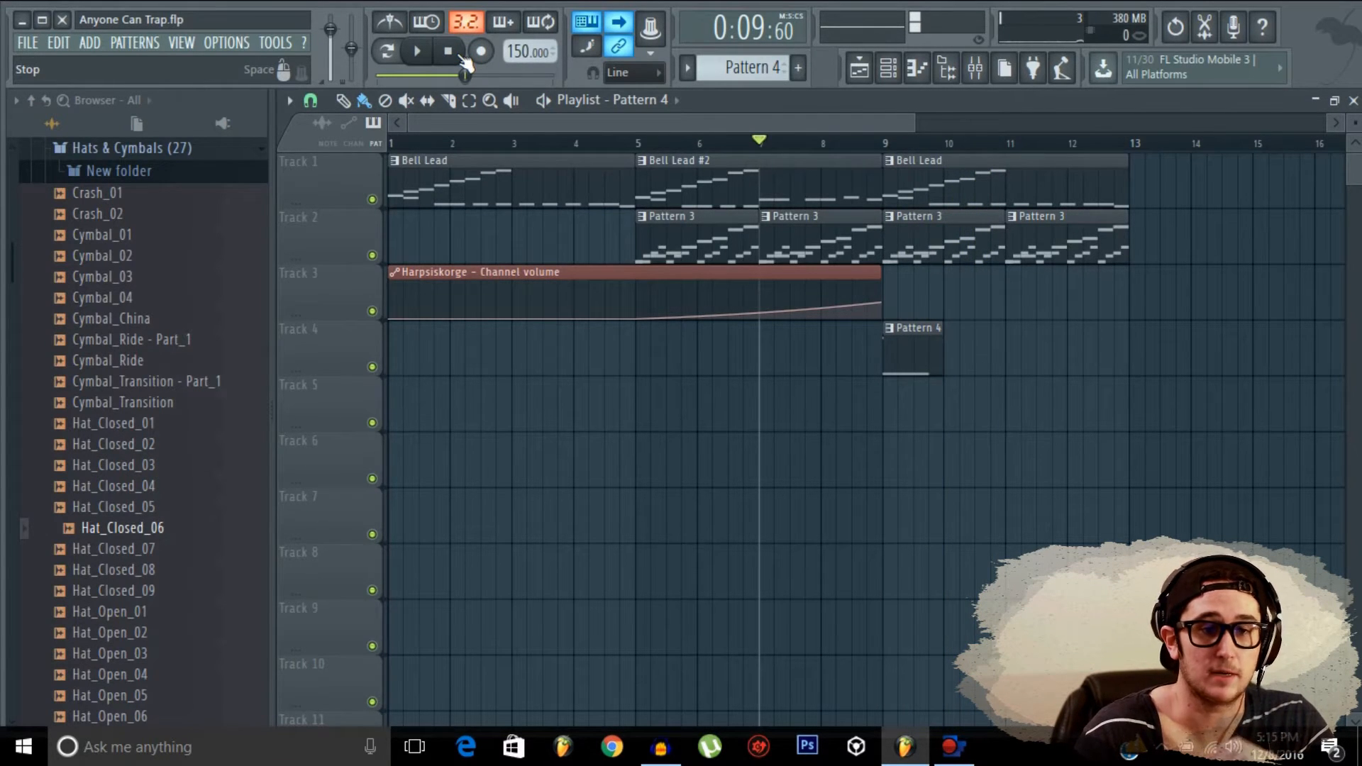
{"action": "left_click_drag", "start_coordinate": [466, 74], "coordinate": [468, 77]}
{"action": "key", "text": "XF86AudioLowerVolume"}
{"action": "key", "text": "XF86AudioLowerVolume"}
{"action": "key", "text": "XF86AudioLowerVolume"}
{"action": "key", "text": "XF86AudioLowerVolume"}
{"action": "key", "text": "XF86AudioLowerVolume"}
{"action": "key", "text": "XF86AudioLowerVolume"}
{"action": "key", "text": "XF86AudioLowerVolume"}
{"action": "key", "text": "XF86AudioLowerVolume"}
{"action": "key", "text": "XF86AudioLowerVolume"}
{"action": "key", "text": "XF86AudioLowerVolume"}
{"action": "key", "text": "XF86AudioLowerVolume"}
{"action": "key", "text": "XF86AudioLowerVolume"}
{"action": "key", "text": "XF86AudioLowerVolume"}
{"action": "key", "text": "XF86AudioLowerVolume"}
{"action": "key", "text": "XF86AudioLowerVolume"}
{"action": "key", "text": "XF86AudioLowerVolume"}
{"action": "key", "text": "XF86AudioLowerVolume"}
{"action": "key", "text": "XF86AudioLowerVolume"}
{"action": "key", "text": "XF86AudioLowerVolume"}
{"action": "key", "text": "XF86AudioLowerVolume"}
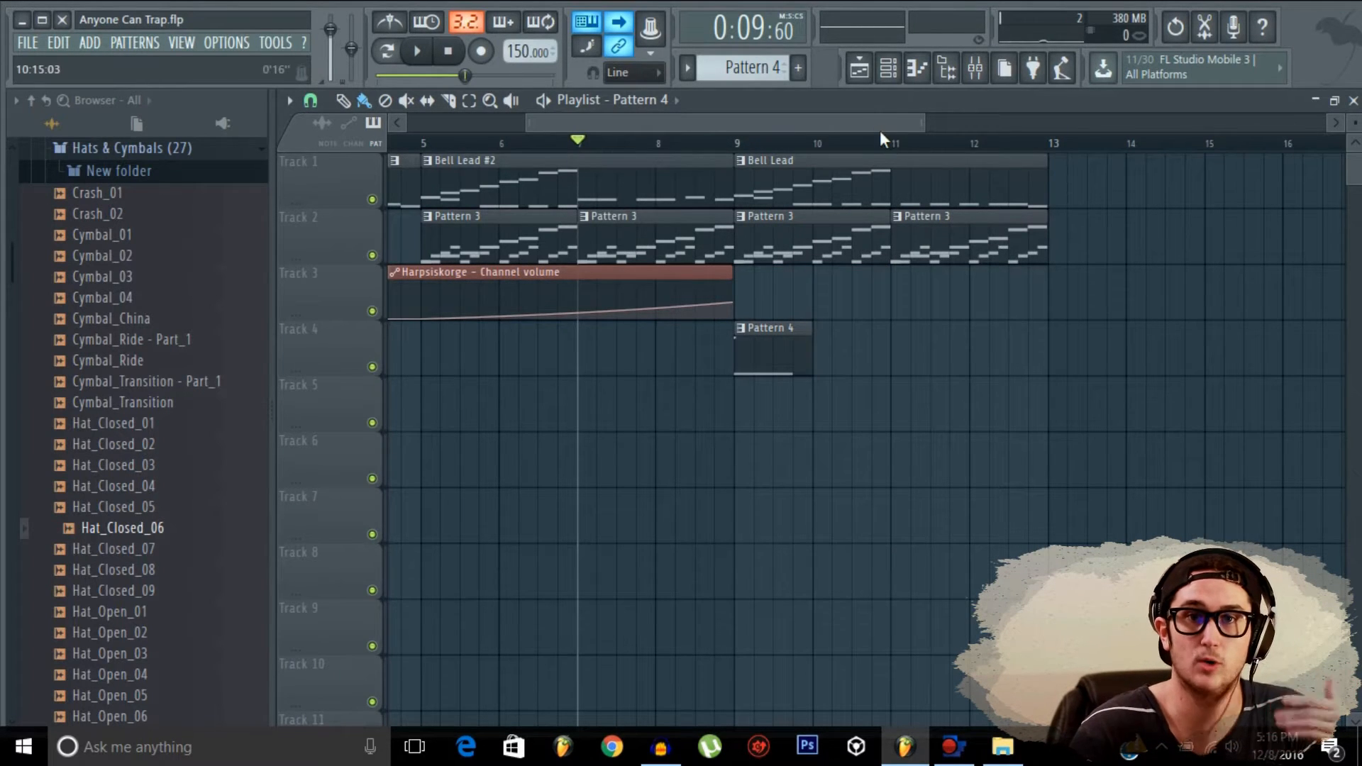
Step: Insert a Sytrus synth channel above the 3x Osc and move its window higher on the screen
{"action": "left_click", "coordinate": [888, 67]}
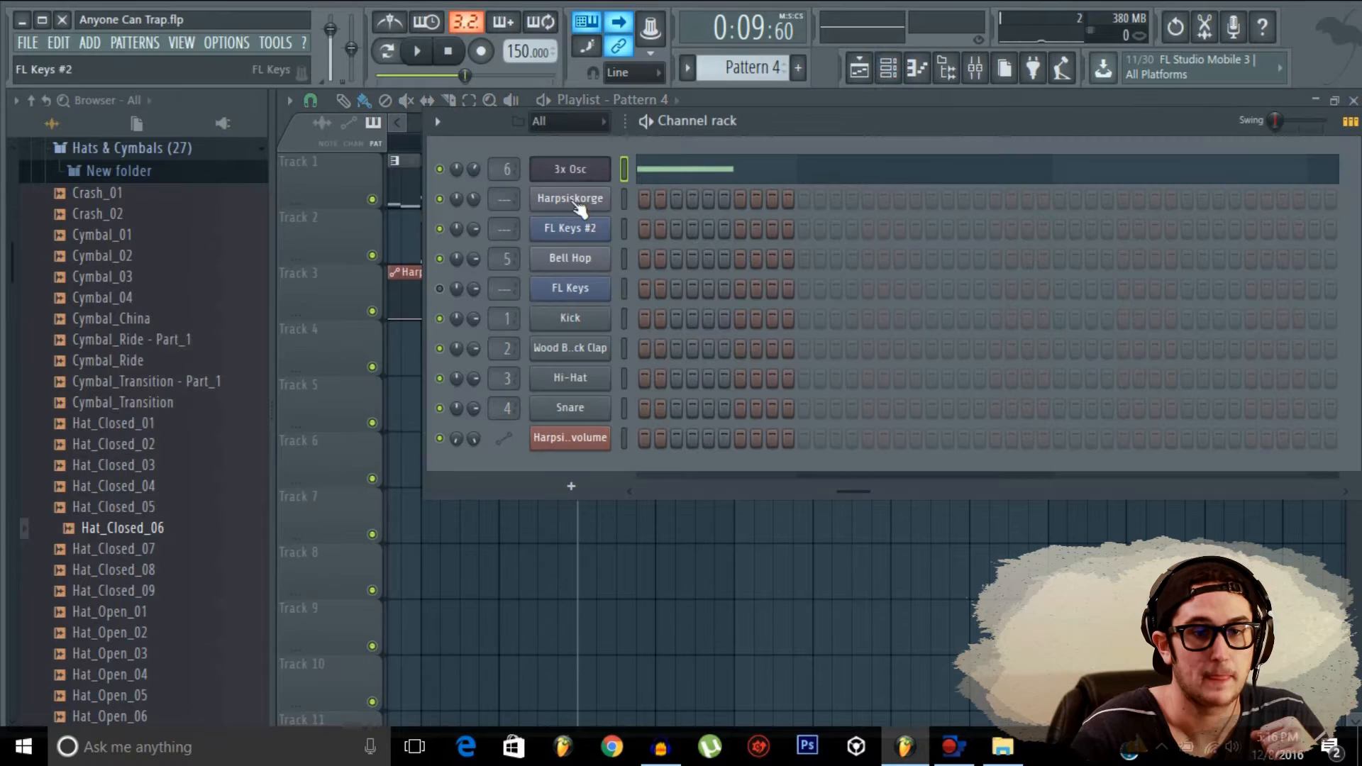
{"action": "right_click", "coordinate": [594, 172]}
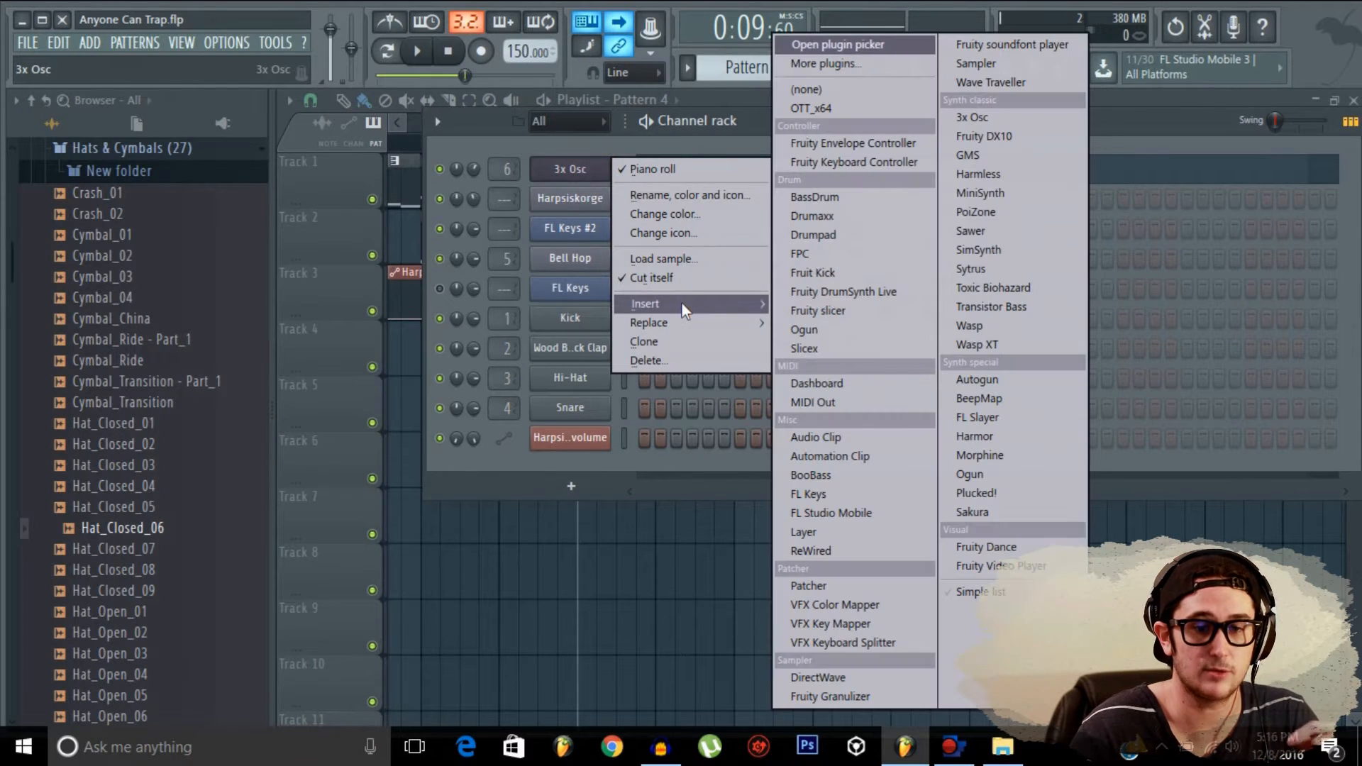
{"action": "mouse_move", "coordinate": [759, 322]}
{"action": "mouse_move", "coordinate": [732, 304]}
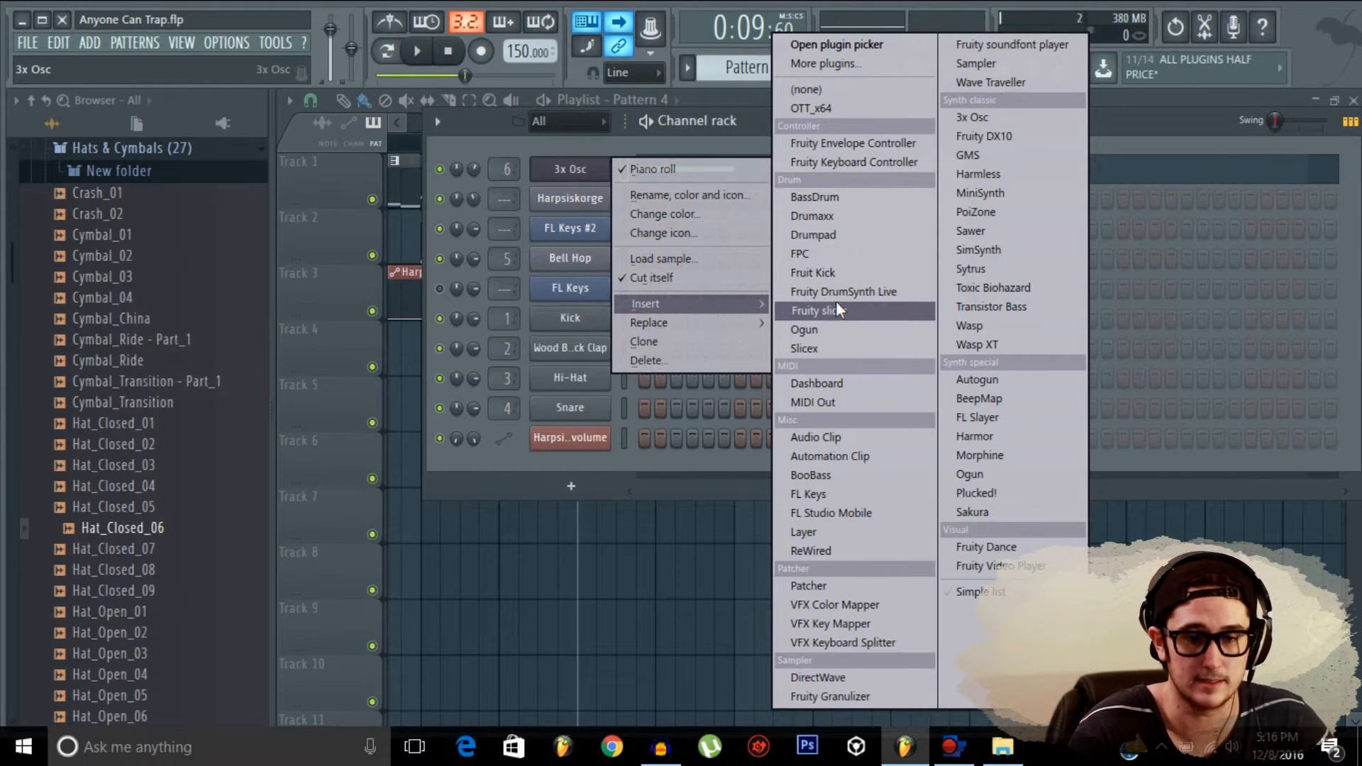
{"action": "left_click", "coordinate": [986, 268]}
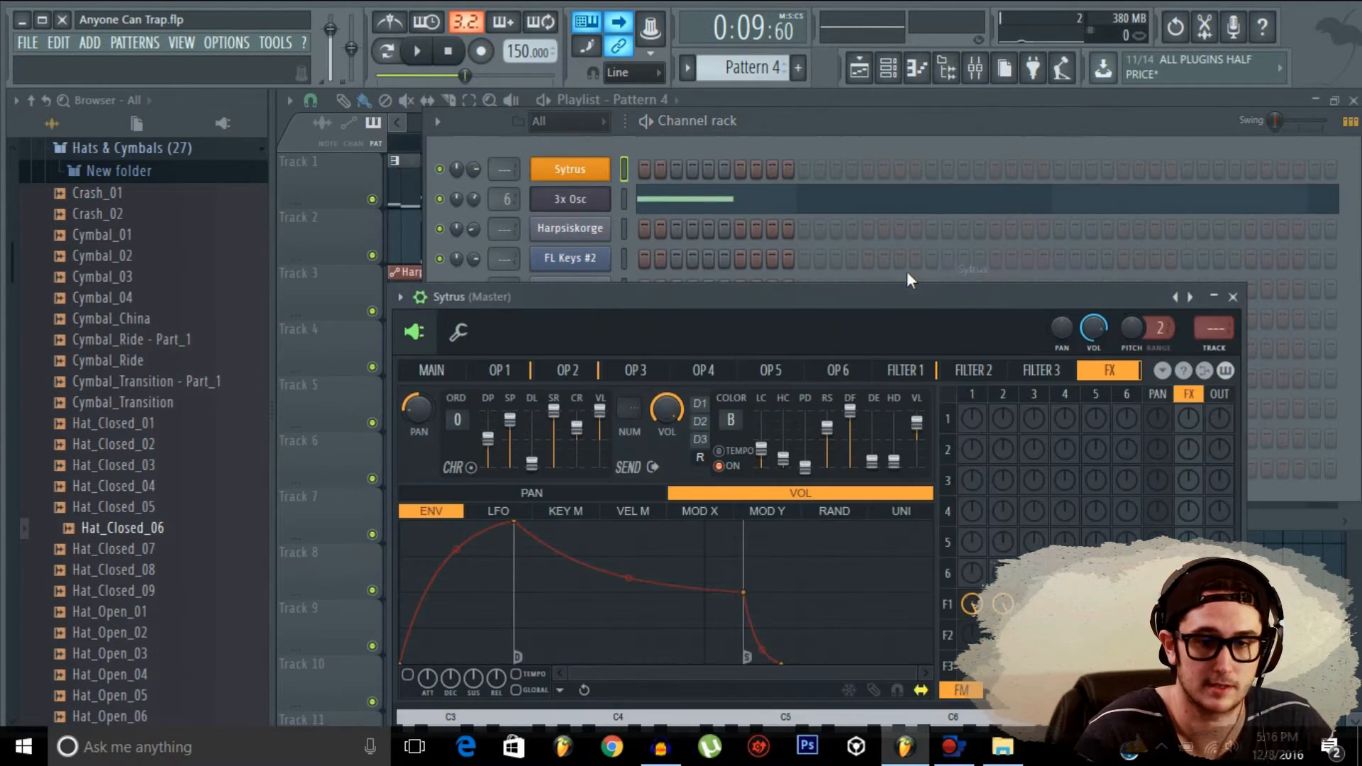
{"action": "left_click_drag", "start_coordinate": [803, 263], "coordinate": [730, 159]}
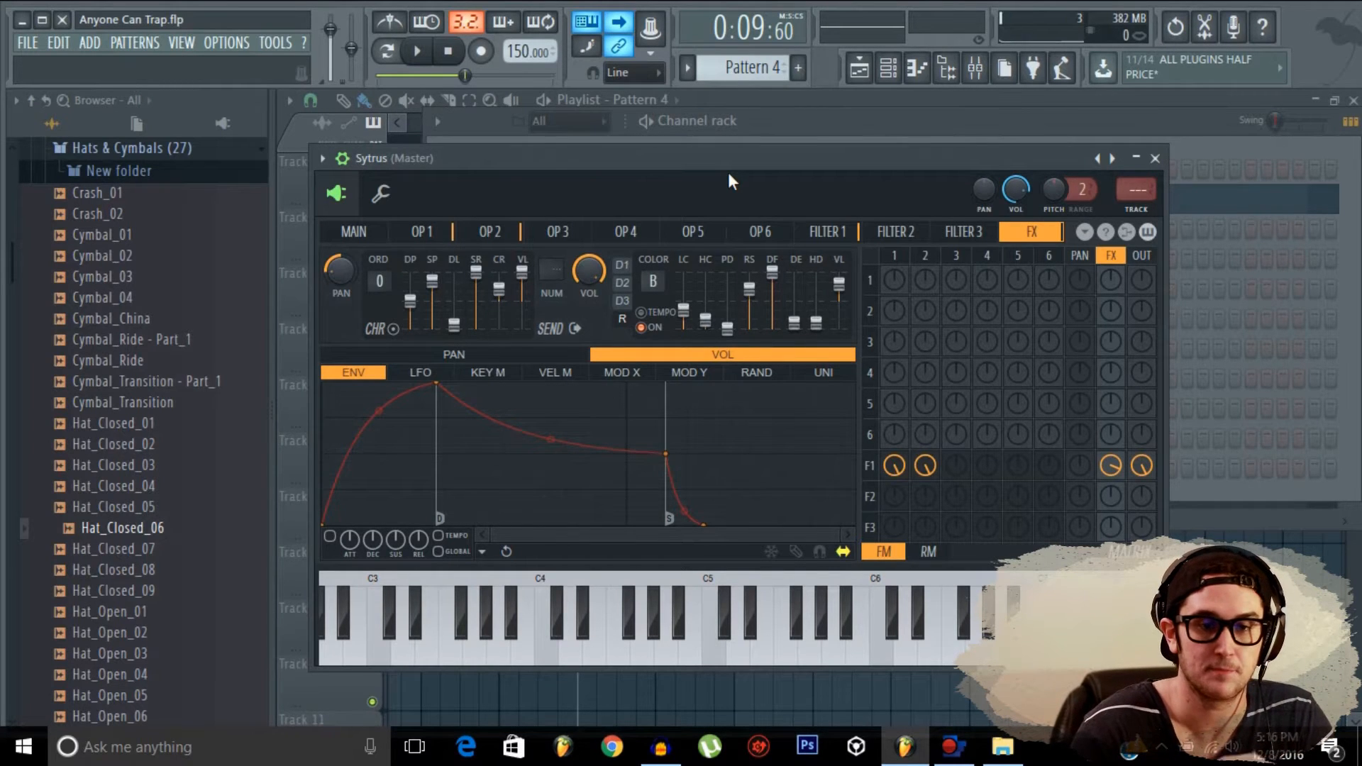
{"action": "left_click_drag", "start_coordinate": [729, 172], "coordinate": [767, 199]}
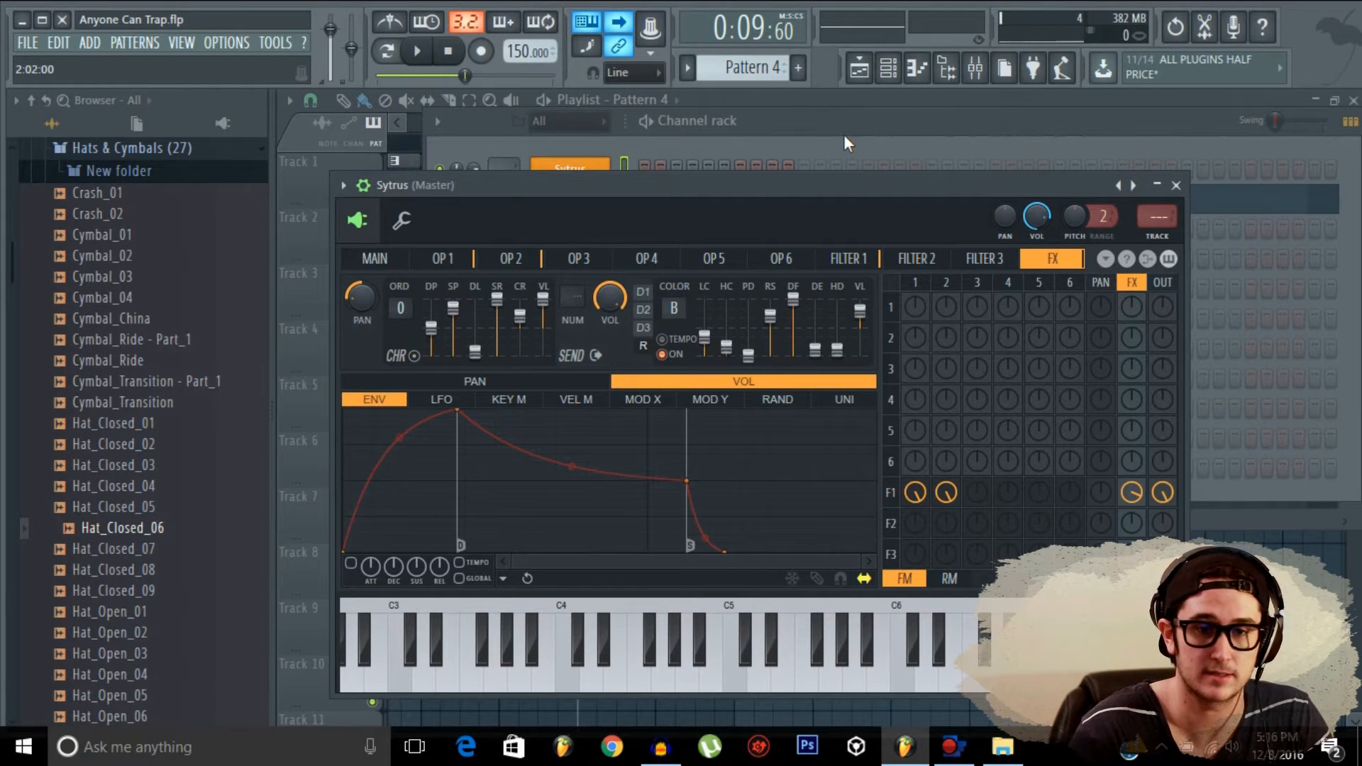
{"action": "mouse_move", "coordinate": [840, 186]}
{"action": "left_mouse_down"}
{"action": "mouse_move", "coordinate": [806, 183]}
{"action": "mouse_move", "coordinate": [827, 196]}
{"action": "left_mouse_up"}
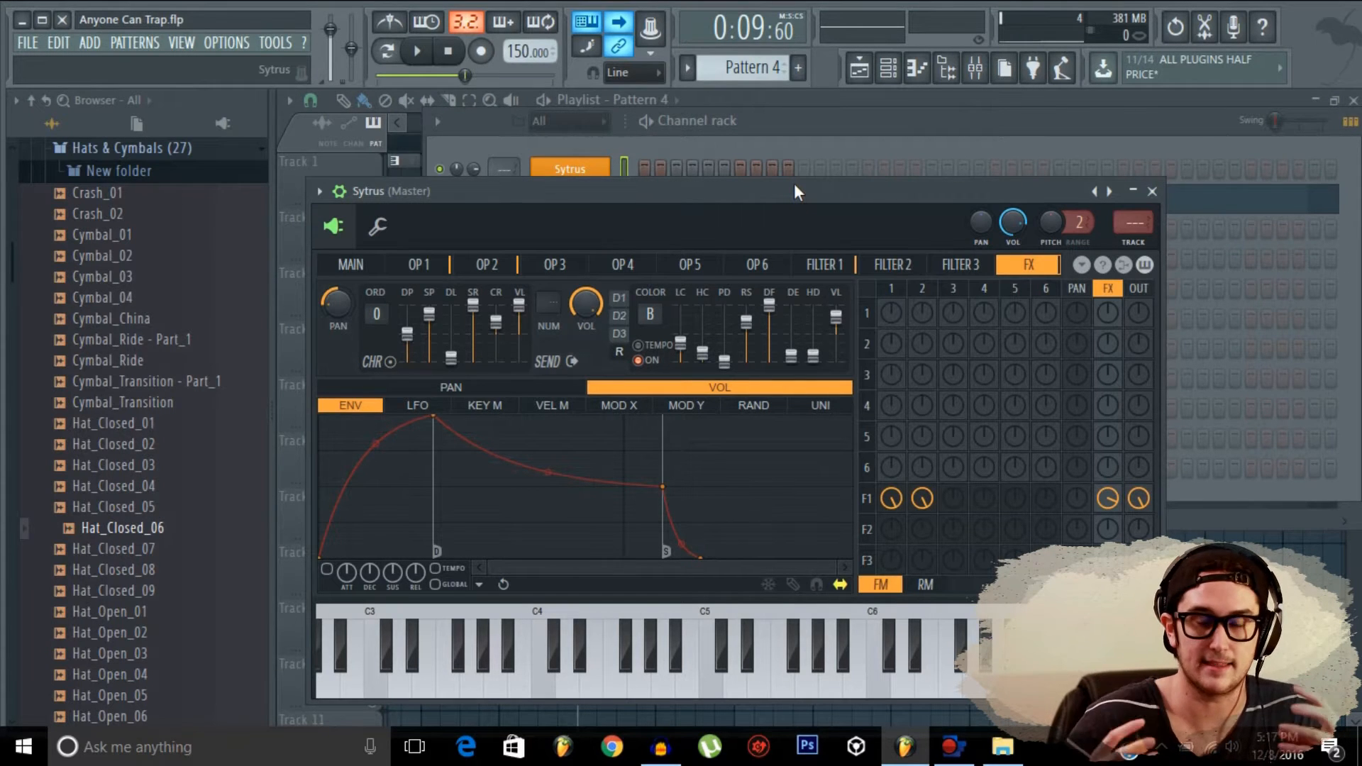
{"action": "left_click_drag", "start_coordinate": [795, 186], "coordinate": [801, 159]}
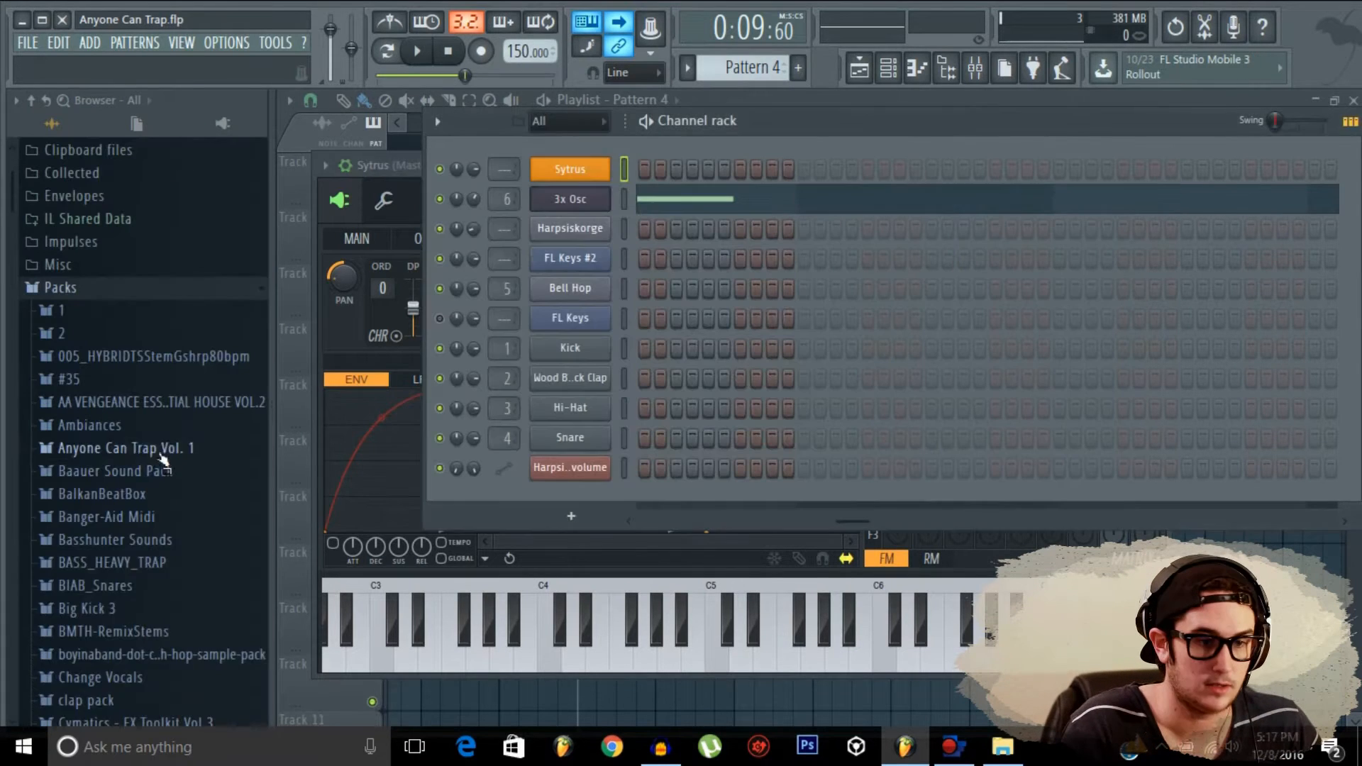
Step: Load the Orkestral Stab preset from the Anyone Can Trap Vol. 1 pack onto the Sytrus channel and audition a few notes
{"action": "left_click", "coordinate": [160, 452]}
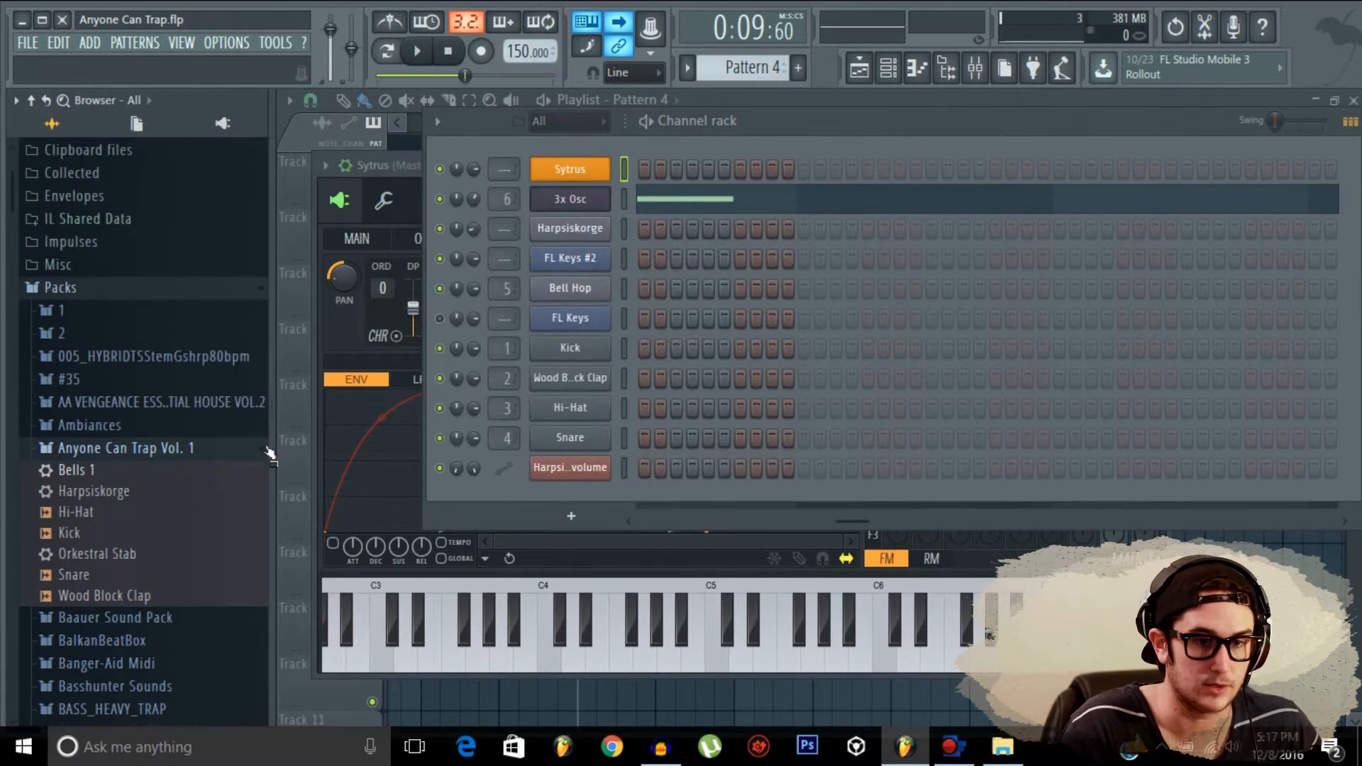
{"action": "left_click_drag", "start_coordinate": [108, 554], "coordinate": [578, 171]}
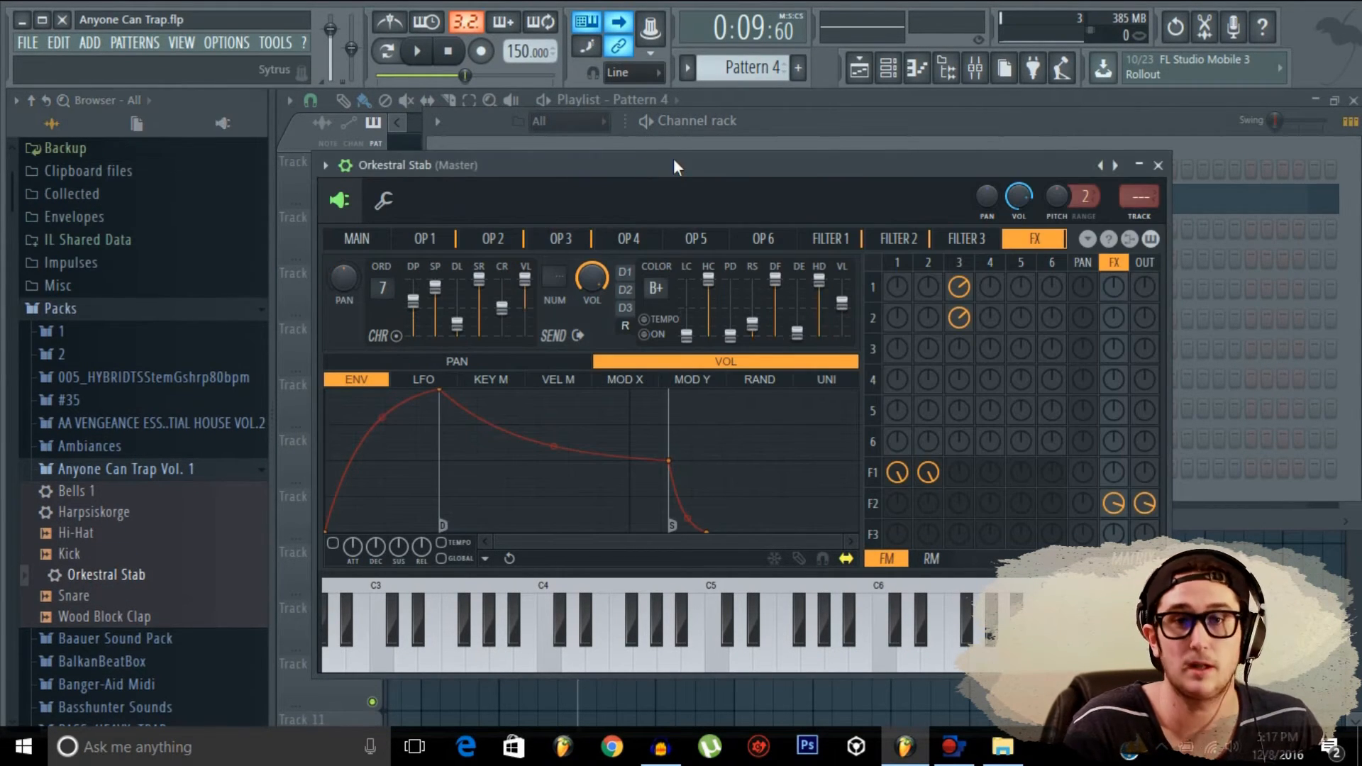
{"action": "left_click", "coordinate": [855, 132]}
{"action": "key", "text": "c"}
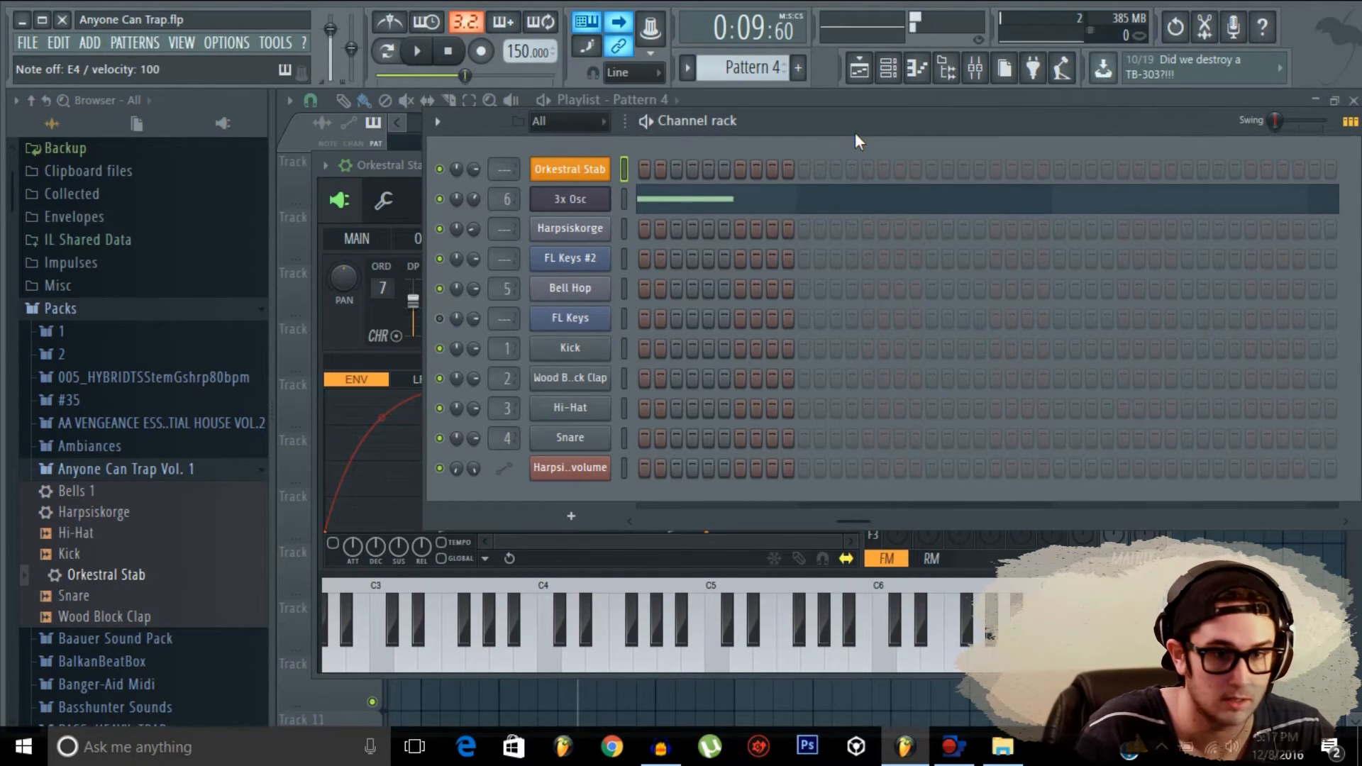
{"action": "key", "text": "v"}
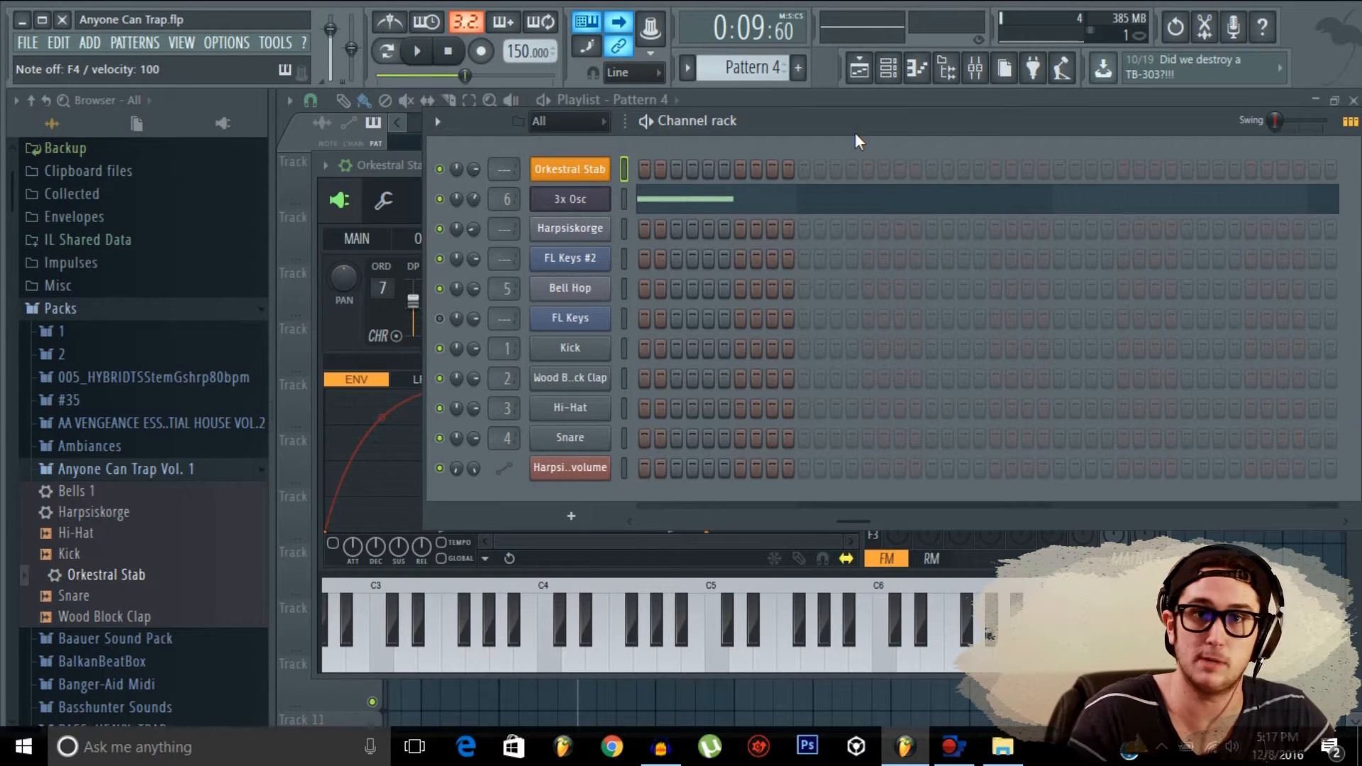
{"action": "key", "text": "y"}
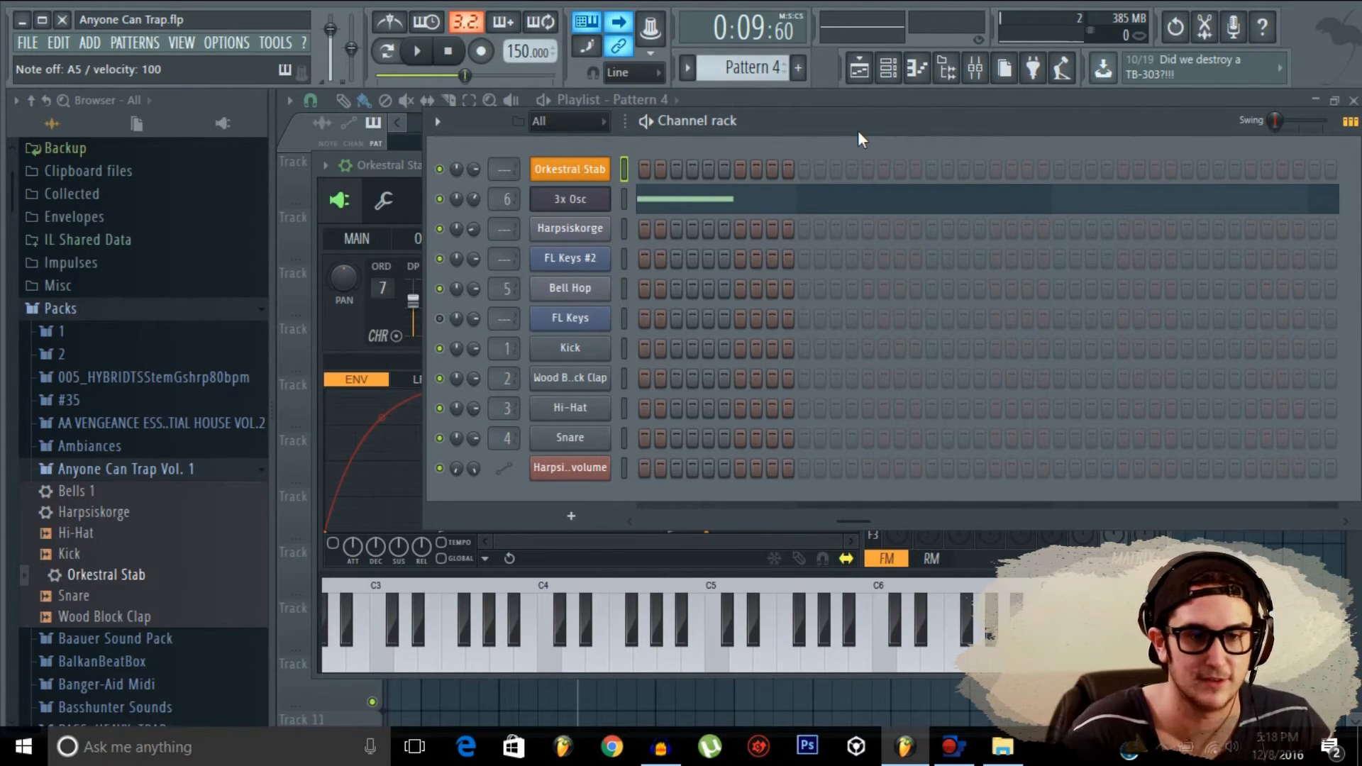
Step: Copy the FL Keys notes from Pattern 3 into the empty Pattern 5
{"action": "left_click", "coordinate": [859, 69]}
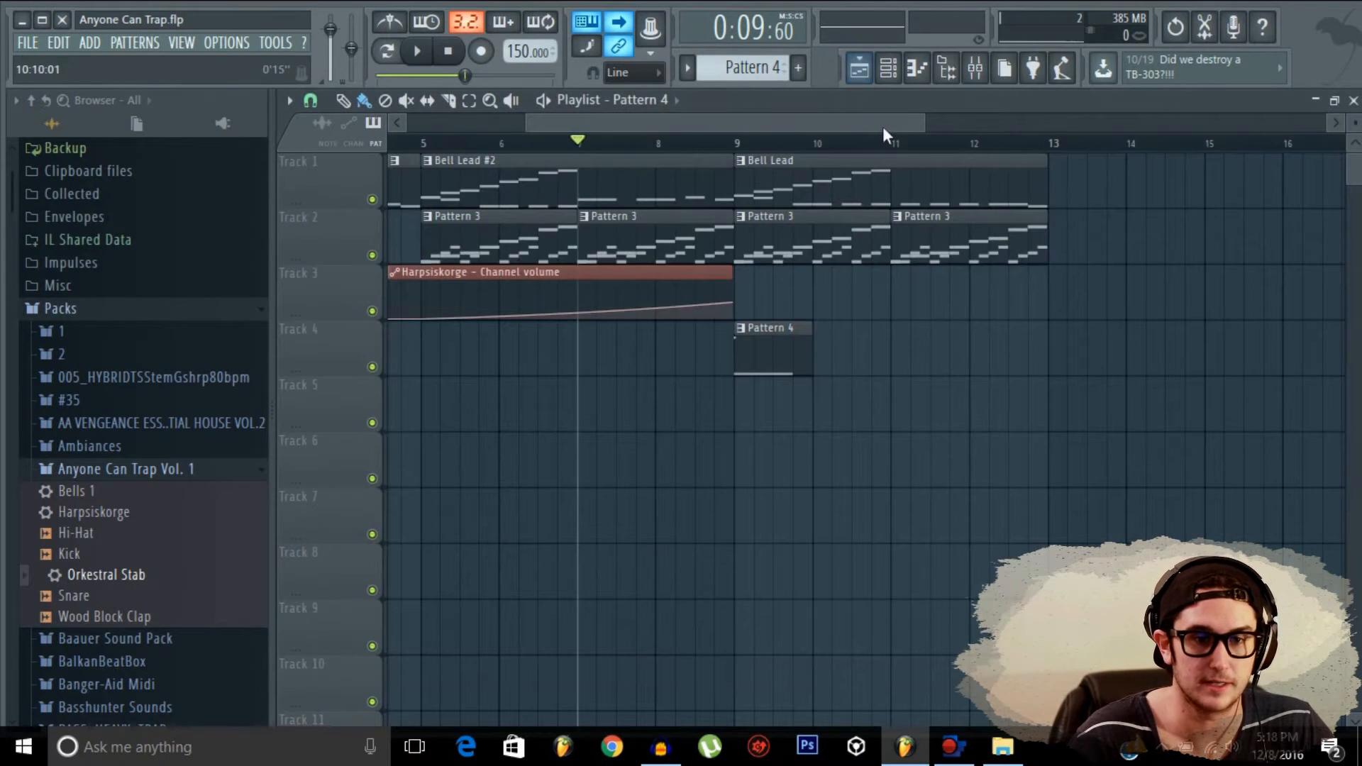
{"action": "left_click", "coordinate": [888, 69]}
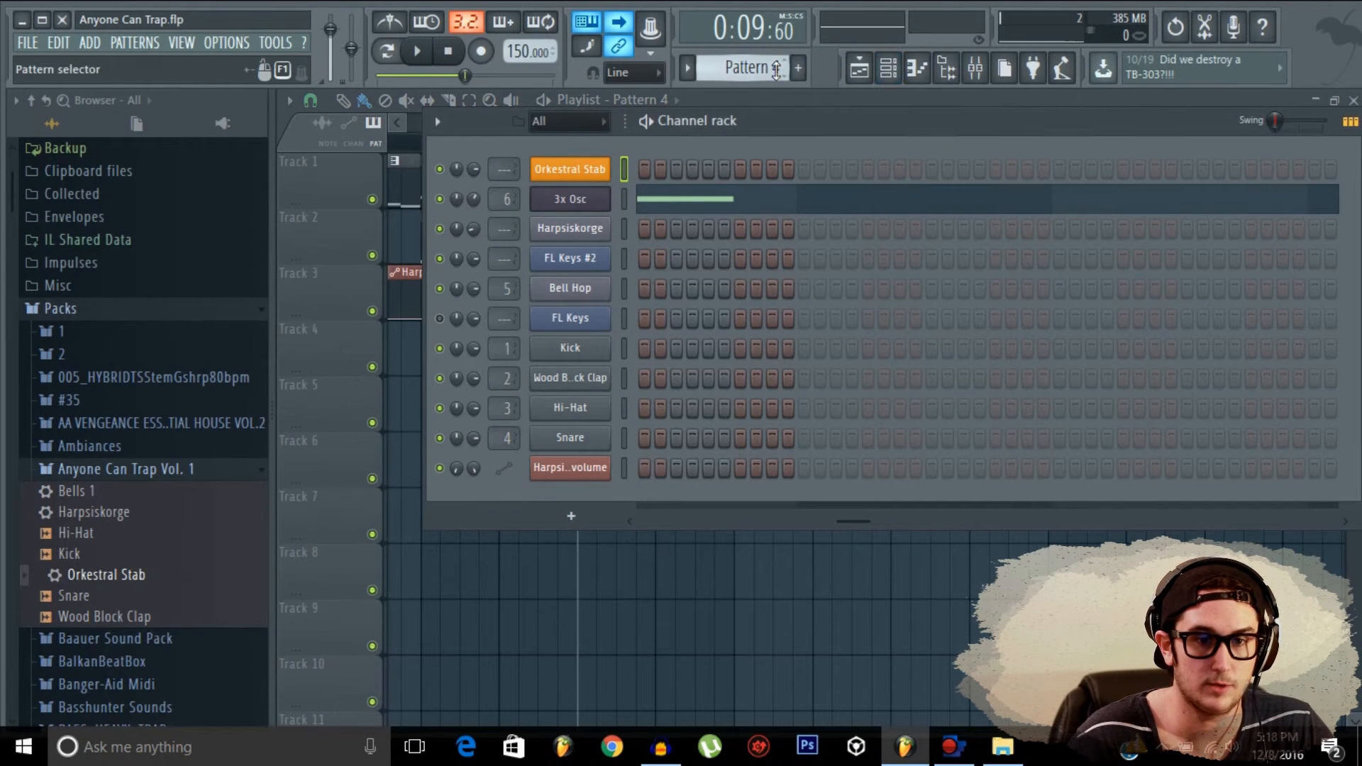
{"action": "scroll", "coordinate": [776, 70], "scroll_direction": "up", "scroll_amount": 1}
{"action": "scroll", "coordinate": [759, 68], "scroll_direction": "down", "scroll_amount": 2}
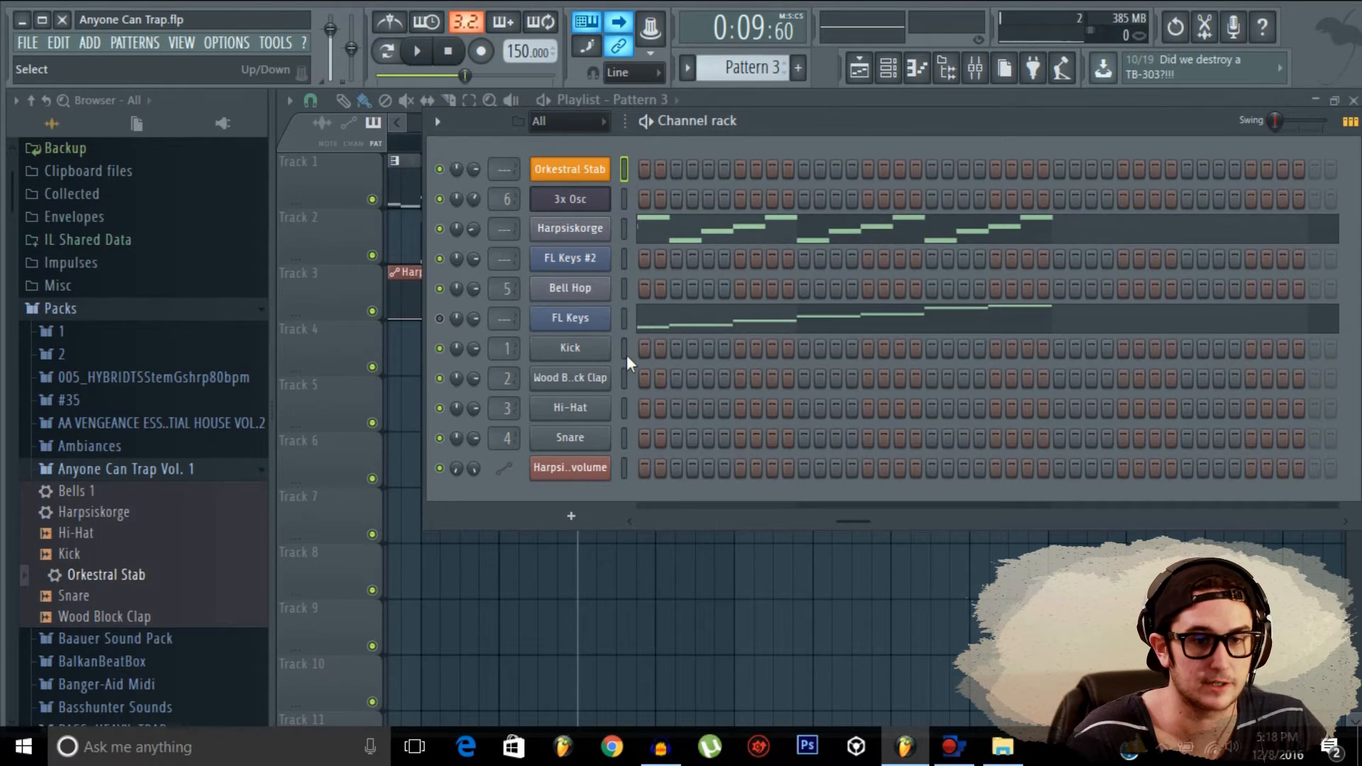
{"action": "left_click", "coordinate": [624, 326]}
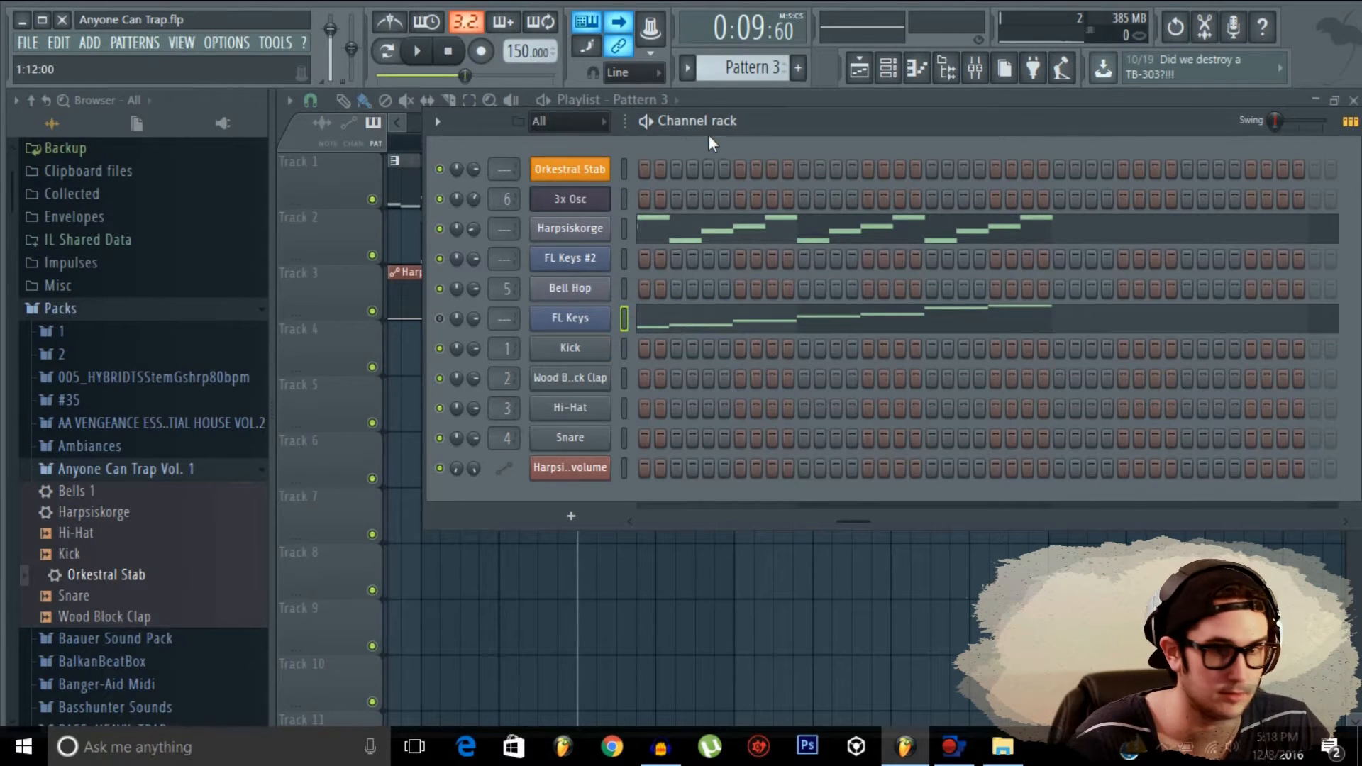
{"action": "scroll", "coordinate": [738, 68], "scroll_direction": "up", "scroll_amount": 2}
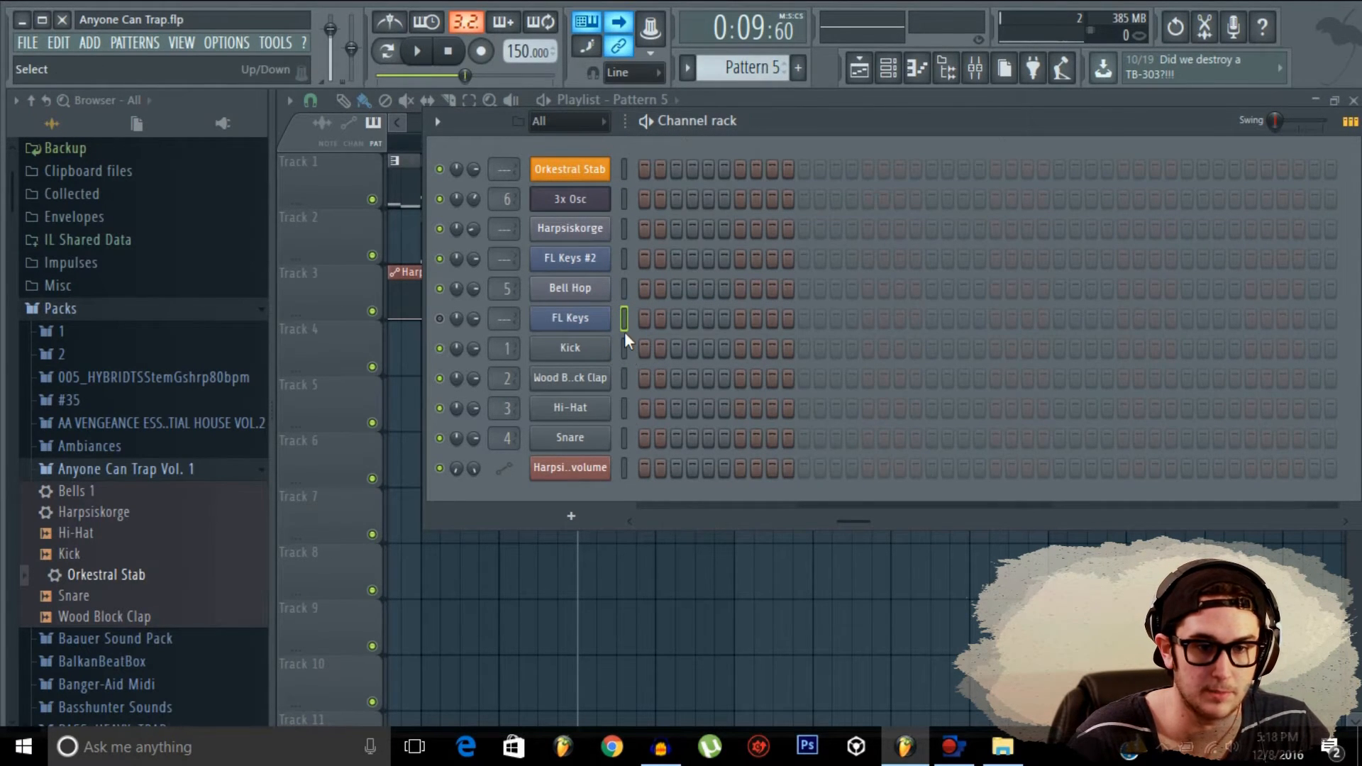
{"action": "key", "text": "ctrl+v"}
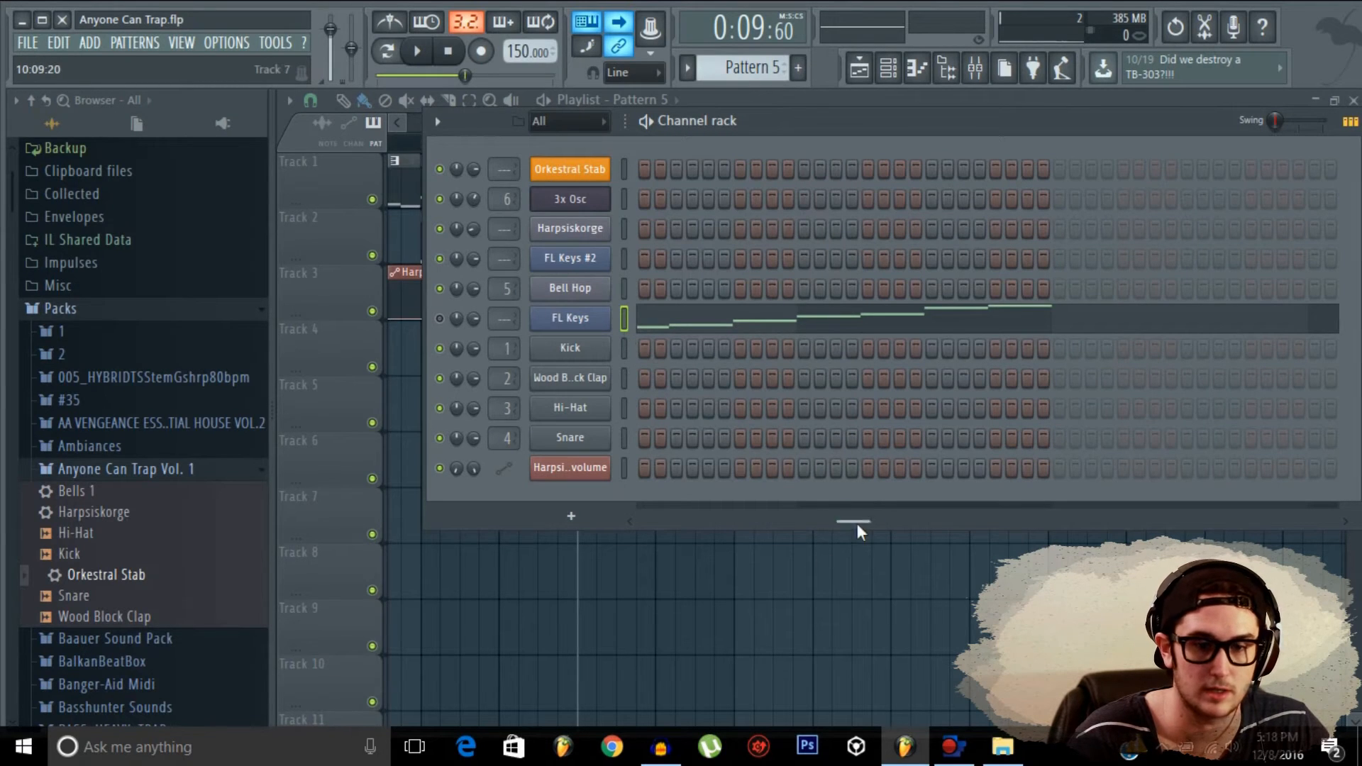
Step: Draw a three-beat F#5 note at the start of Orkestral Stab's piano roll in Pattern 5, over the first ghost note
{"action": "left_click_drag", "start_coordinate": [855, 523], "coordinate": [583, 539]}
{"action": "right_click", "coordinate": [605, 168]}
{"action": "left_click", "coordinate": [623, 166]}
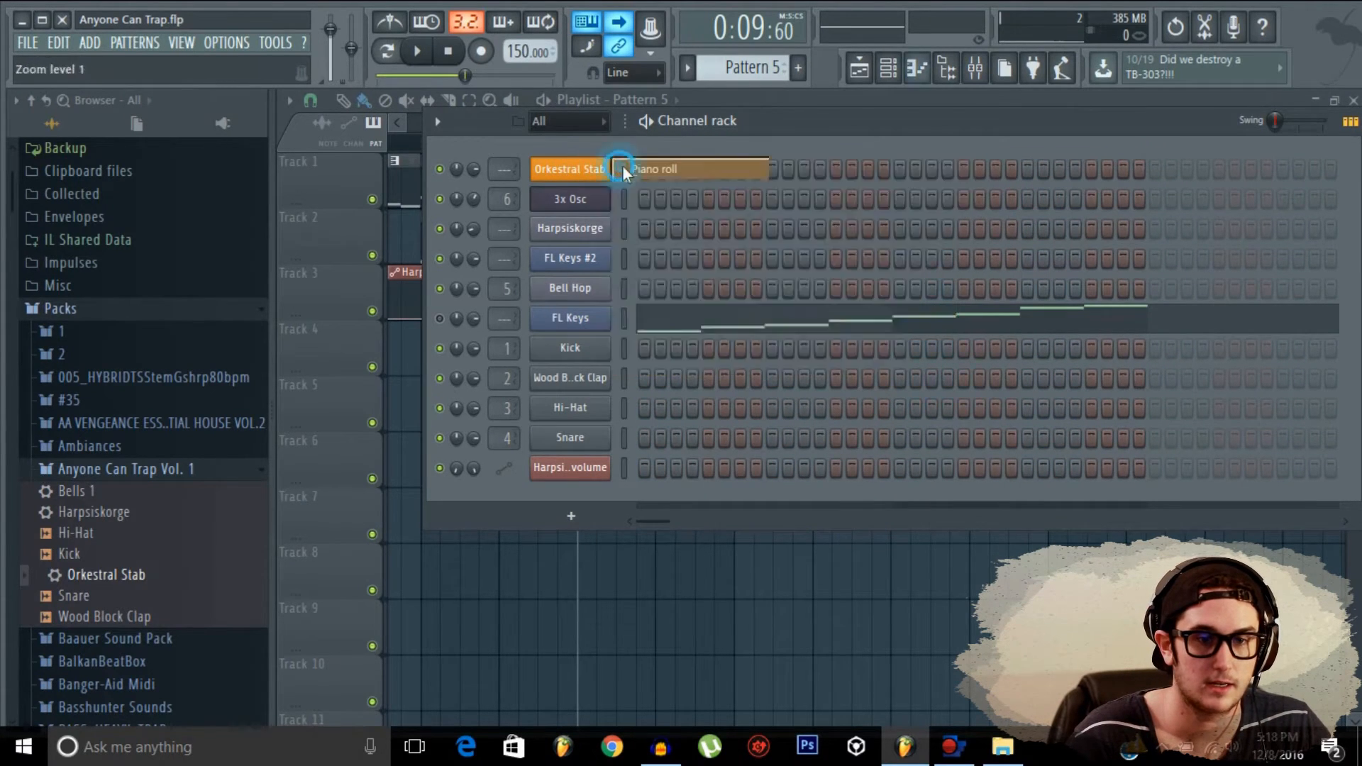
{"action": "left_click_drag", "start_coordinate": [784, 122], "coordinate": [1091, 206]}
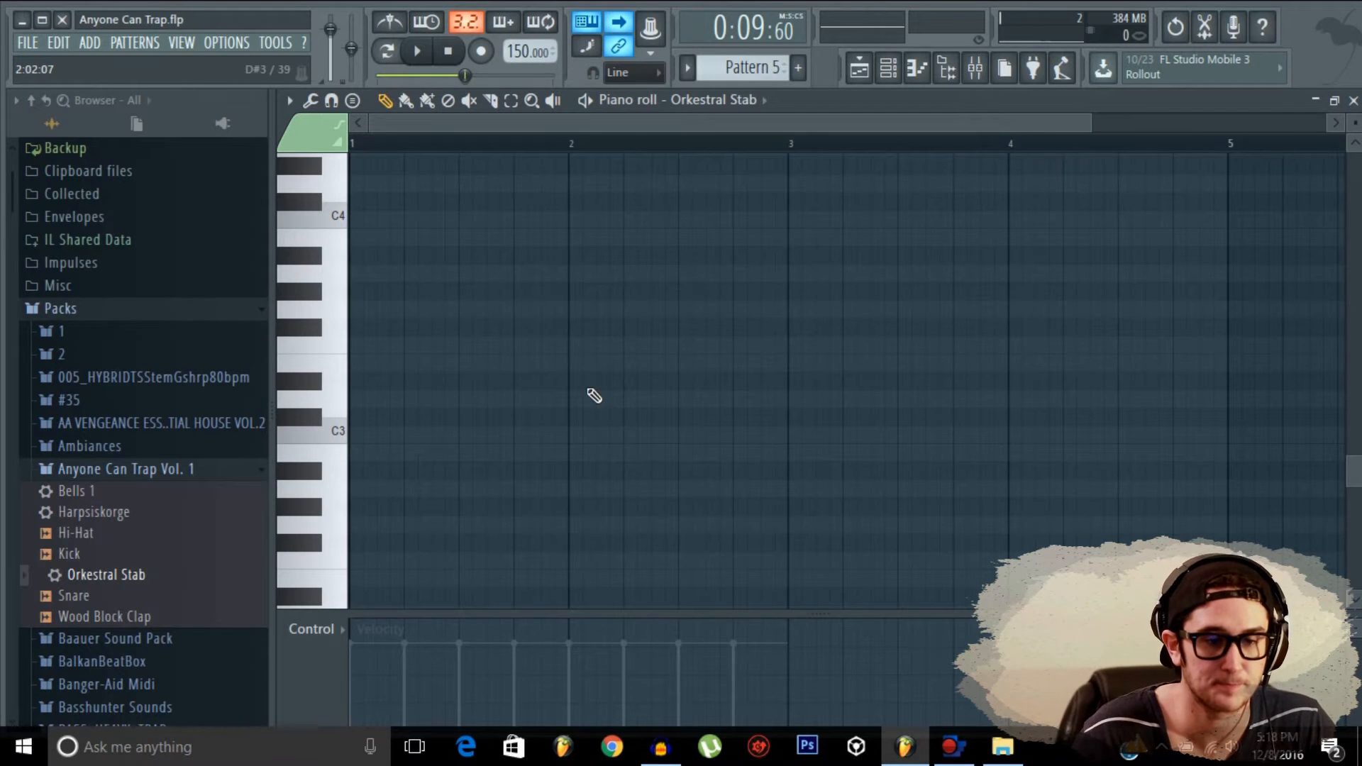
{"action": "scroll", "coordinate": [589, 398], "scroll_direction": "up", "scroll_amount": 6}
{"action": "scroll", "coordinate": [575, 420], "scroll_direction": "down", "scroll_amount": 3}
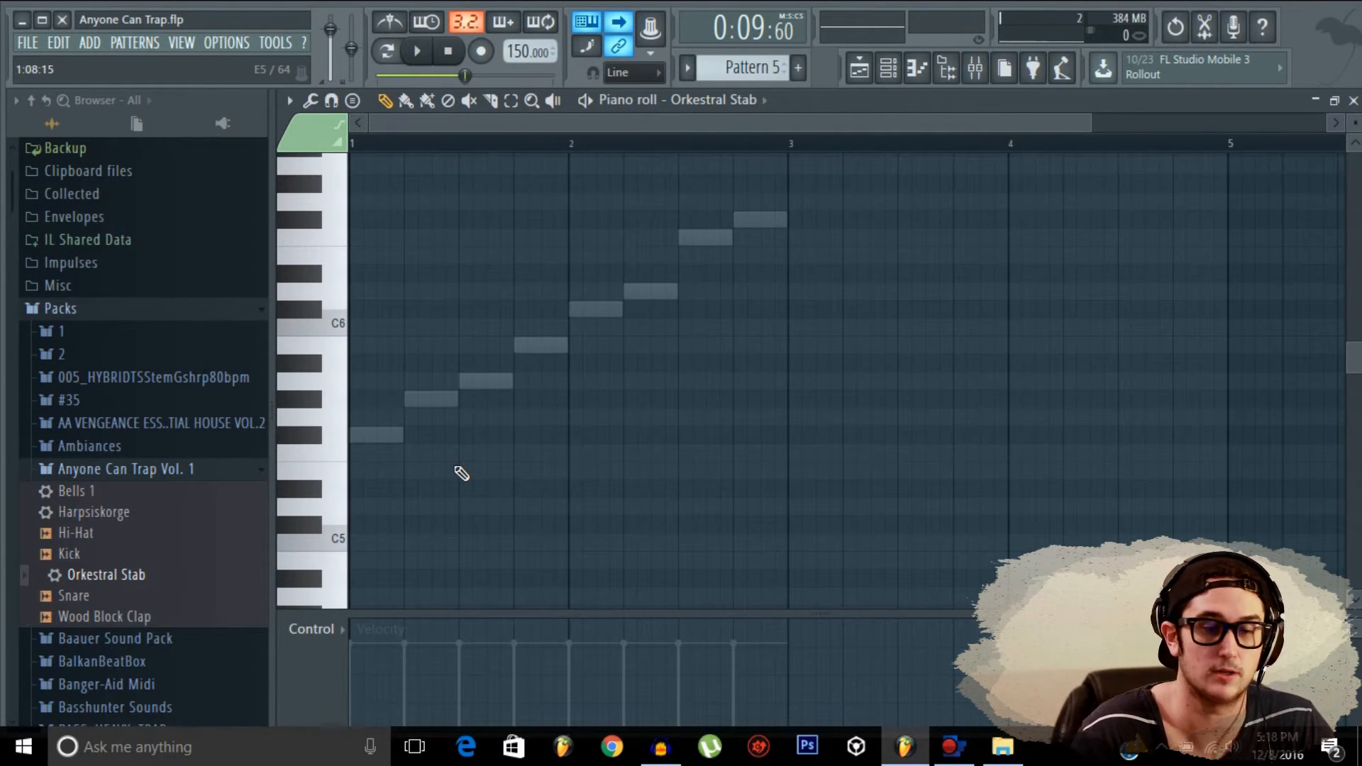
{"action": "left_click", "coordinate": [367, 432]}
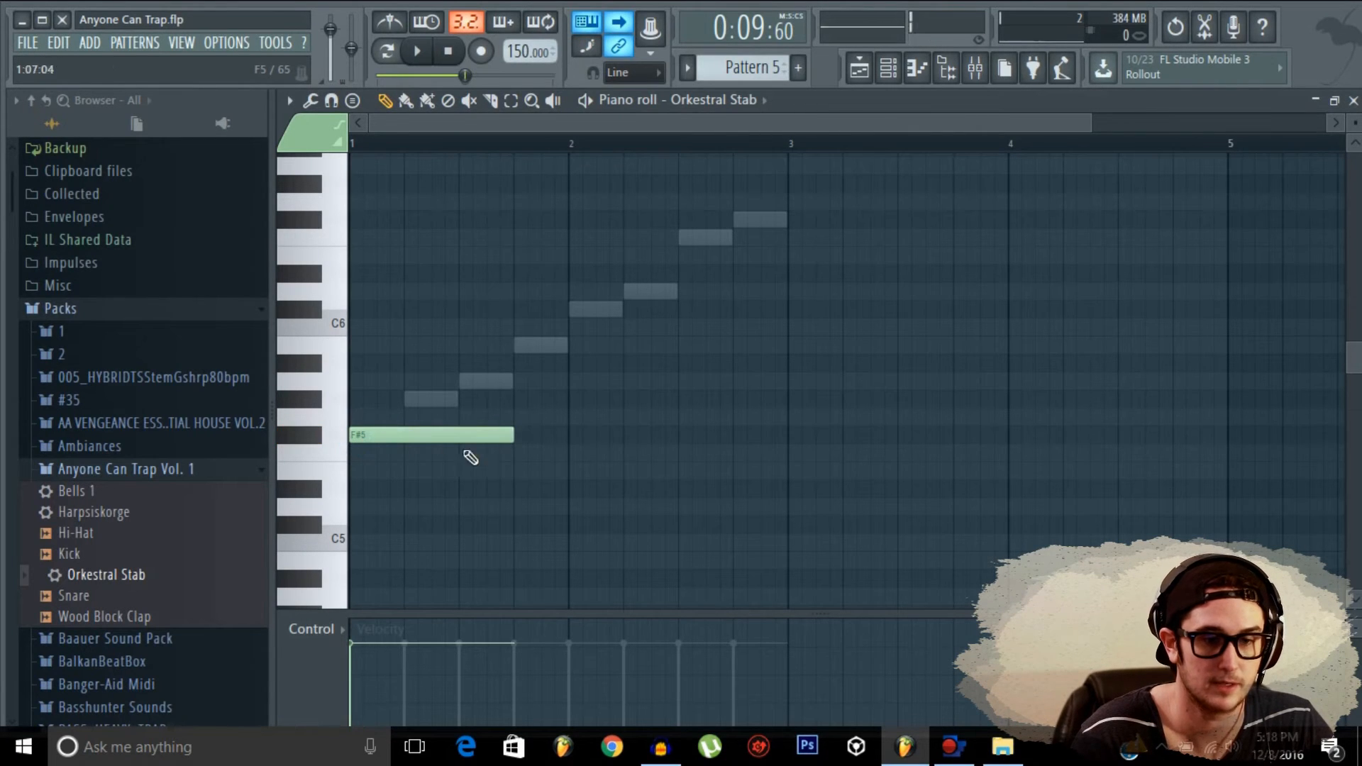
Step: Replace the F#5 note in Orkestral Stab's piano roll with an F#4 note as long as the first ghost note
{"action": "left_click_drag", "start_coordinate": [512, 435], "coordinate": [403, 440]}
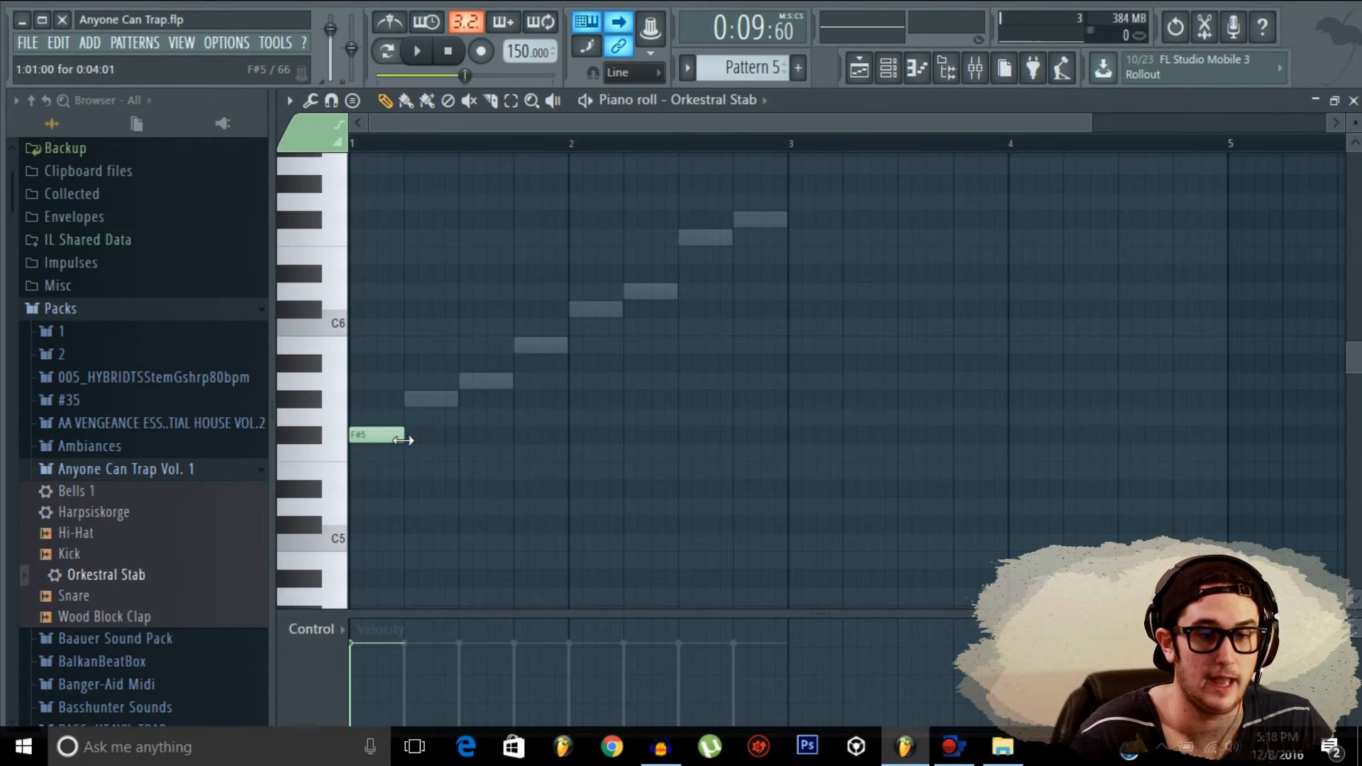
{"action": "scroll", "coordinate": [422, 435], "scroll_direction": "up", "scroll_amount": 2}
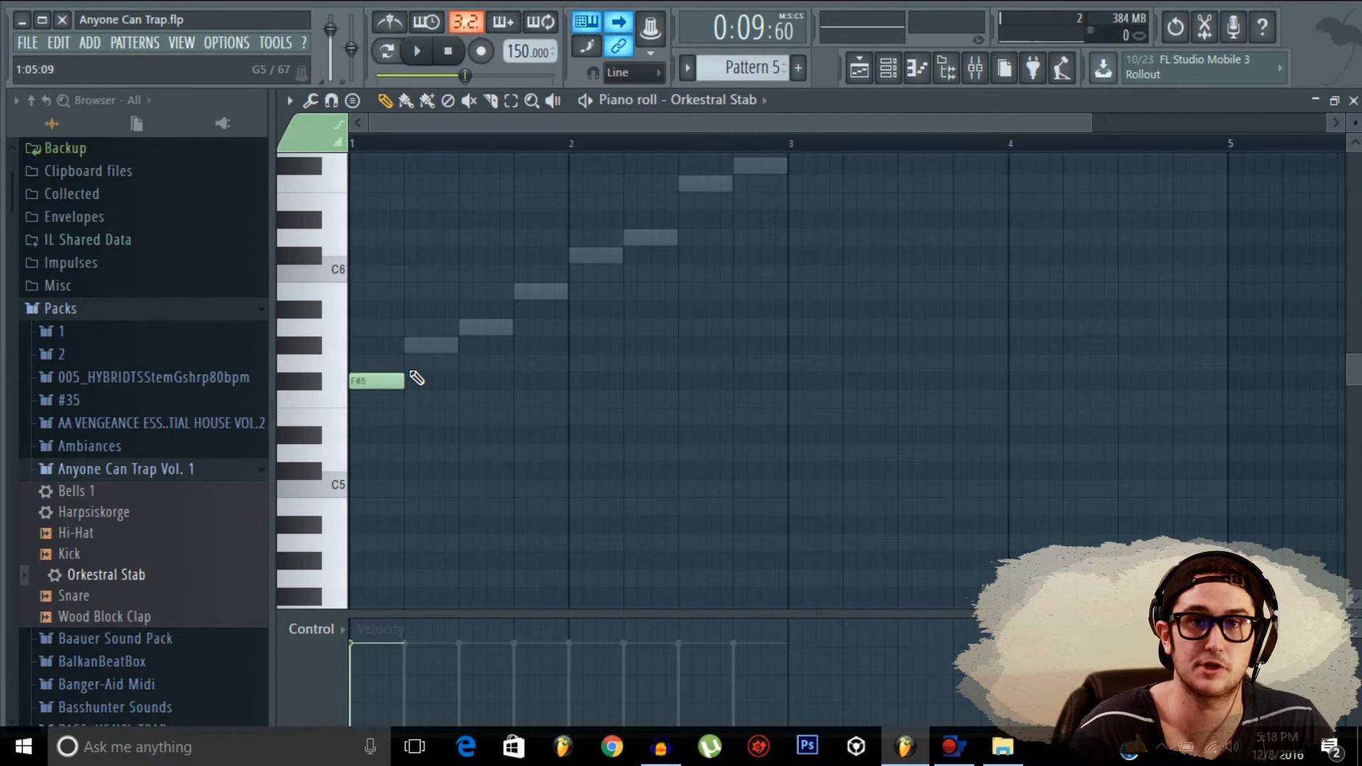
{"action": "right_click", "coordinate": [394, 374]}
{"action": "scroll", "coordinate": [376, 425], "scroll_direction": "down", "scroll_amount": 3}
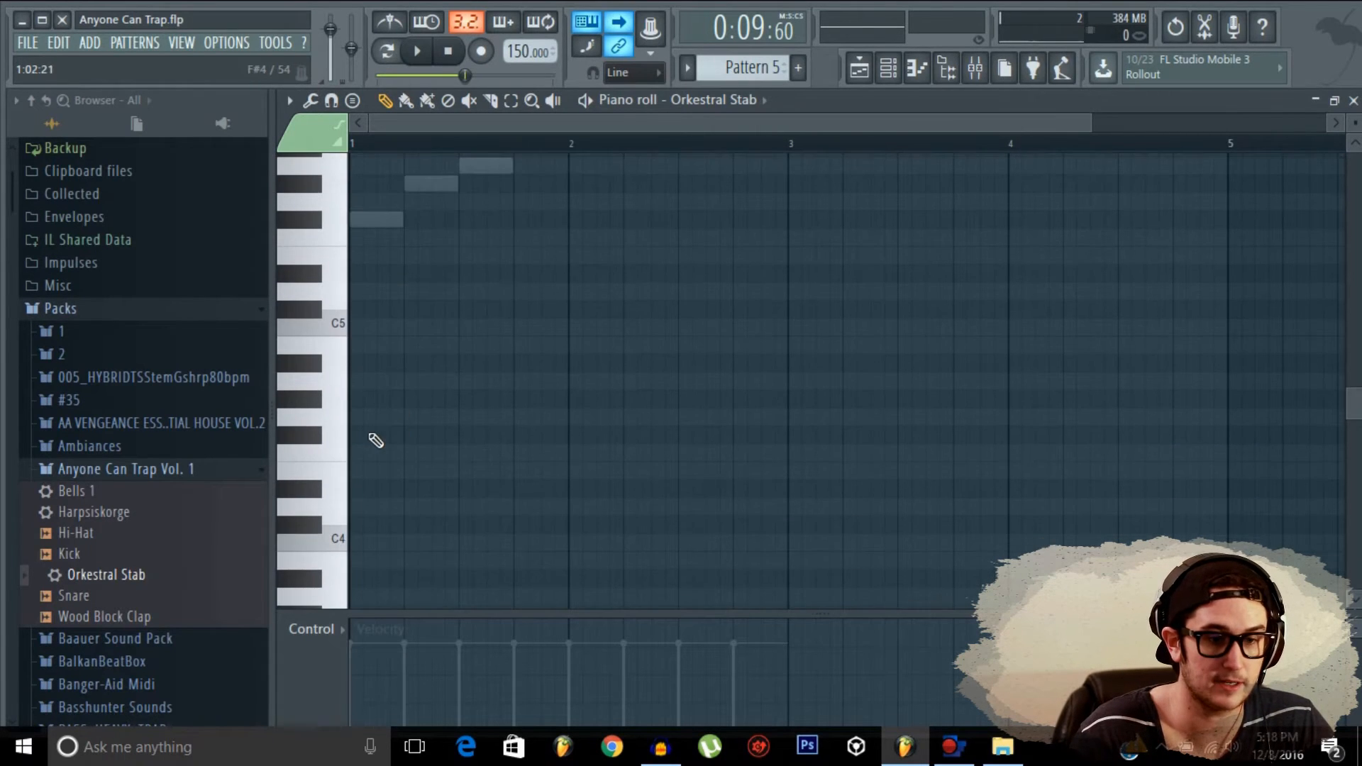
{"action": "left_click", "coordinate": [362, 435]}
Step: Transpose all FL Keys notes in Pattern 5 down one octave so the melody starts on F#4
{"action": "scroll", "coordinate": [436, 428], "scroll_direction": "up", "scroll_amount": 2}
{"action": "double_click", "coordinate": [377, 325]}
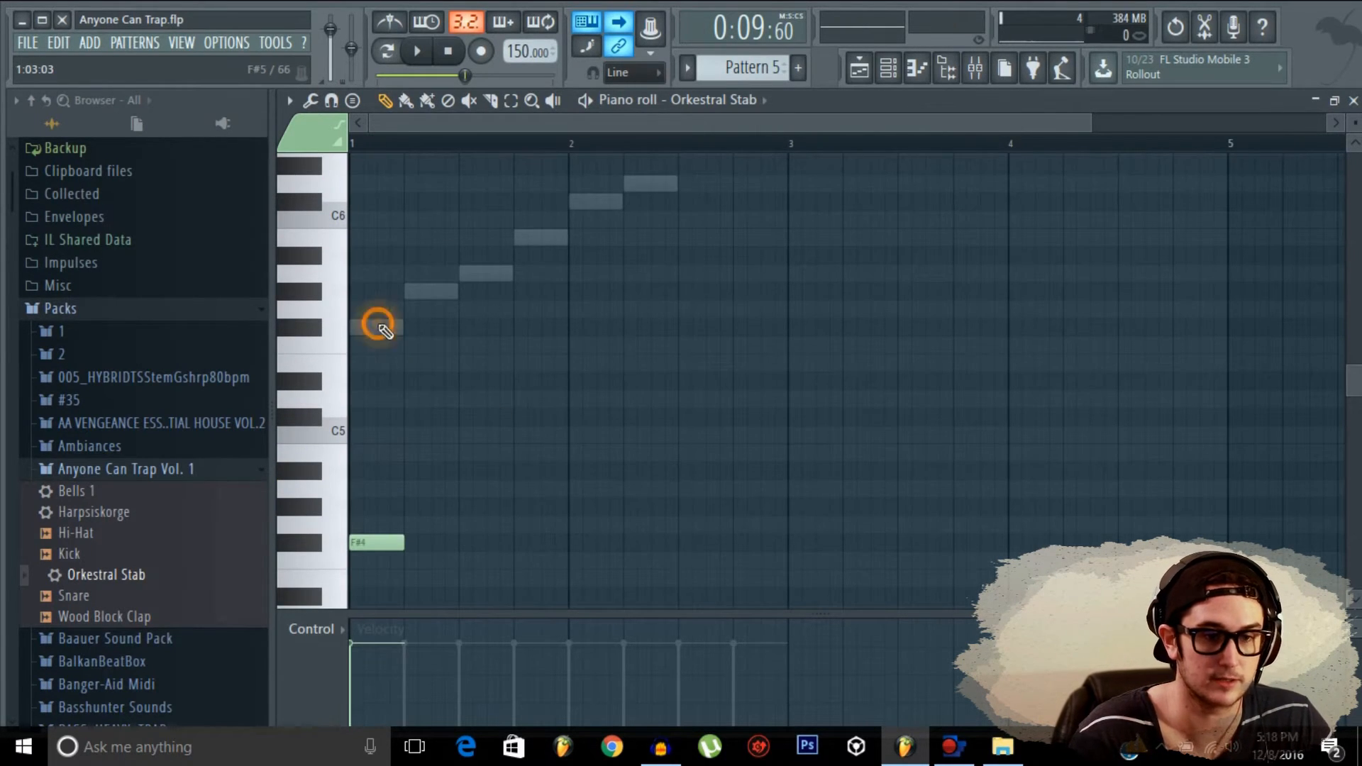
{"action": "key", "text": "super"}
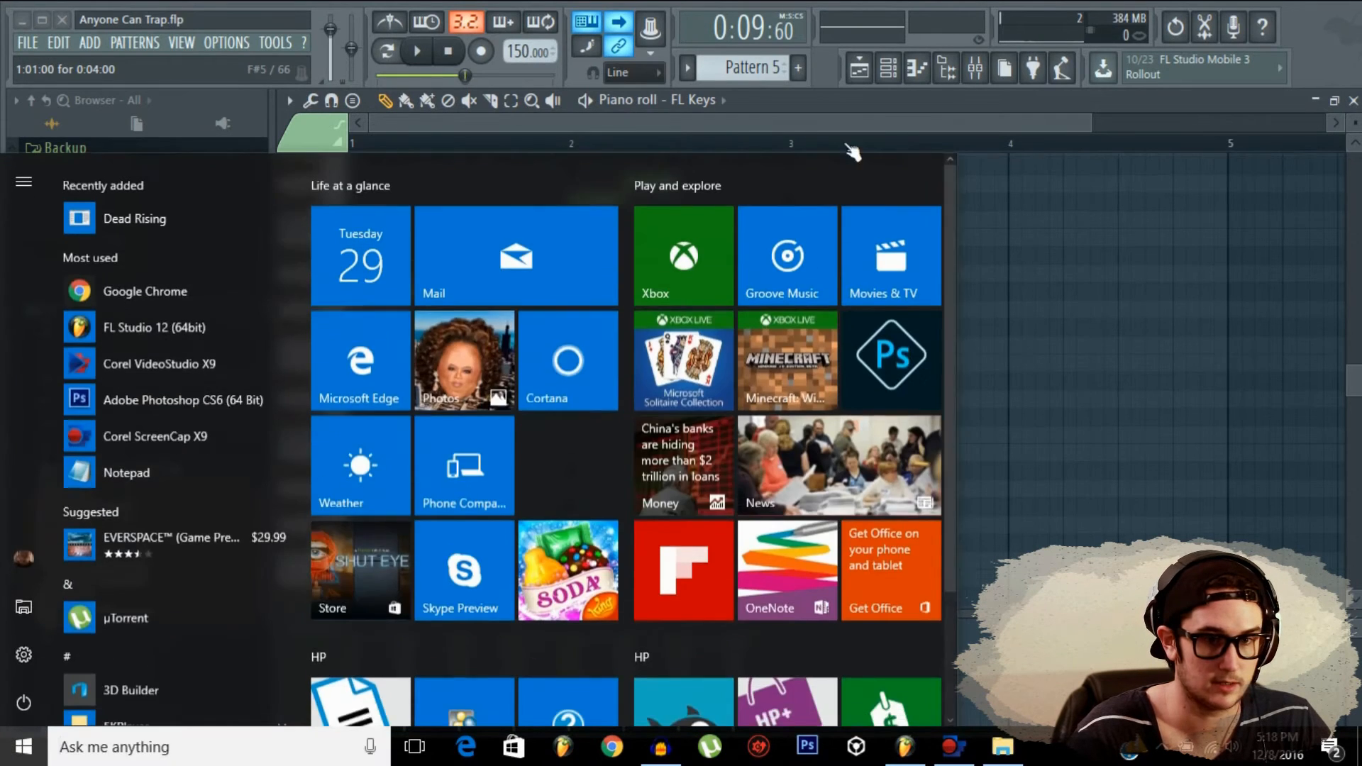
{"action": "key", "text": "Escape"}
{"action": "key", "text": "ctrl+a"}
{"action": "left_click_drag", "start_coordinate": [374, 334], "coordinate": [366, 554]}
{"action": "left_click", "coordinate": [454, 548]}
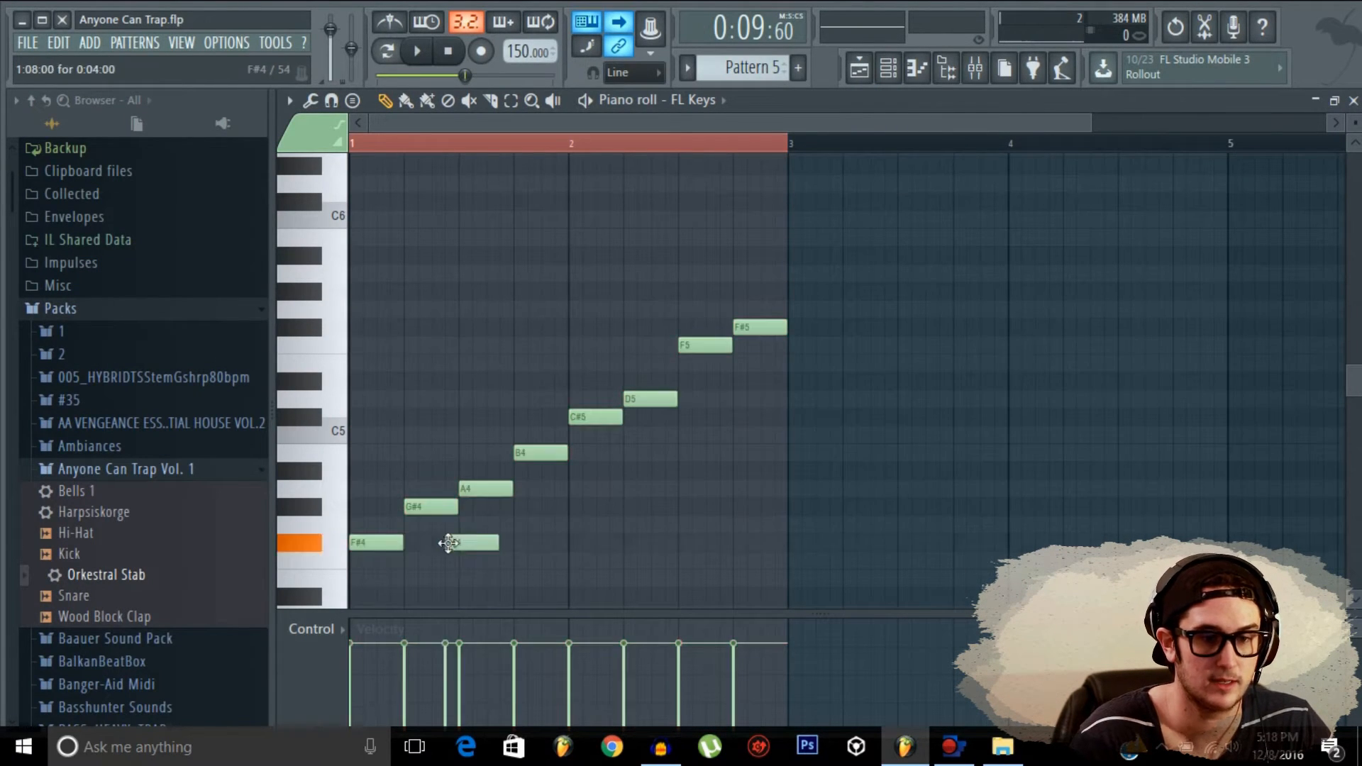
Step: Stack A4 and C#5 above the F#4 note in Orkestral Stab's piano roll to form the first chord, and play it back
{"action": "left_click", "coordinate": [908, 75]}
{"action": "left_click", "coordinate": [641, 167]}
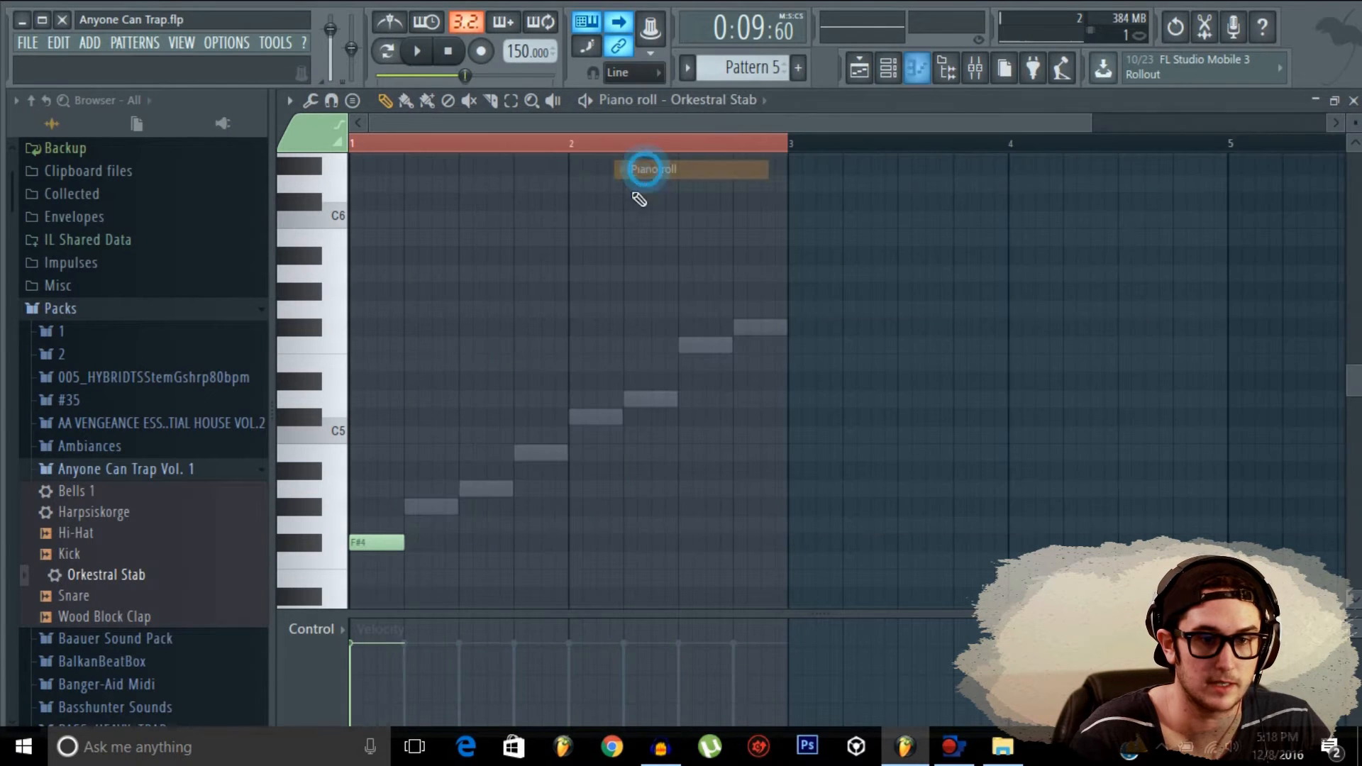
{"action": "scroll", "coordinate": [370, 516], "scroll_direction": "up", "scroll_amount": 3}
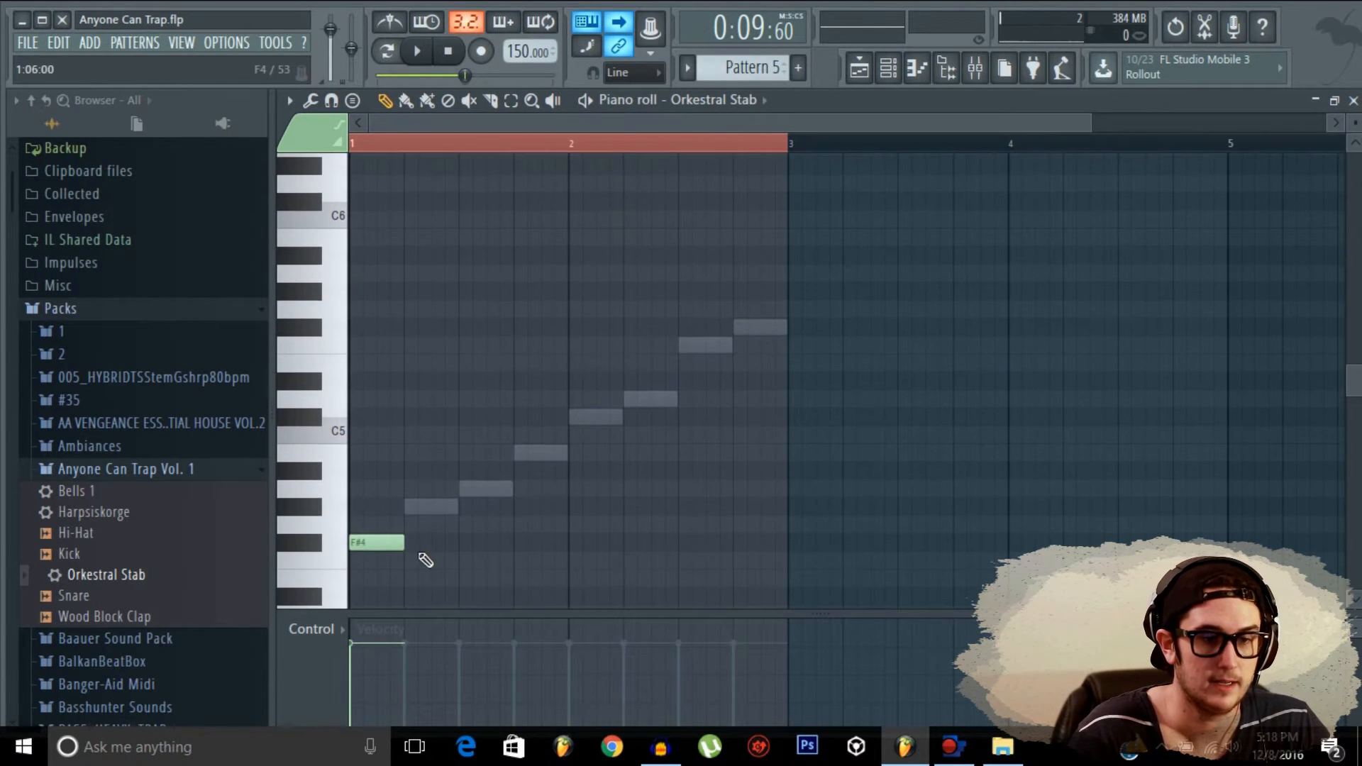
{"action": "left_click", "coordinate": [366, 541]}
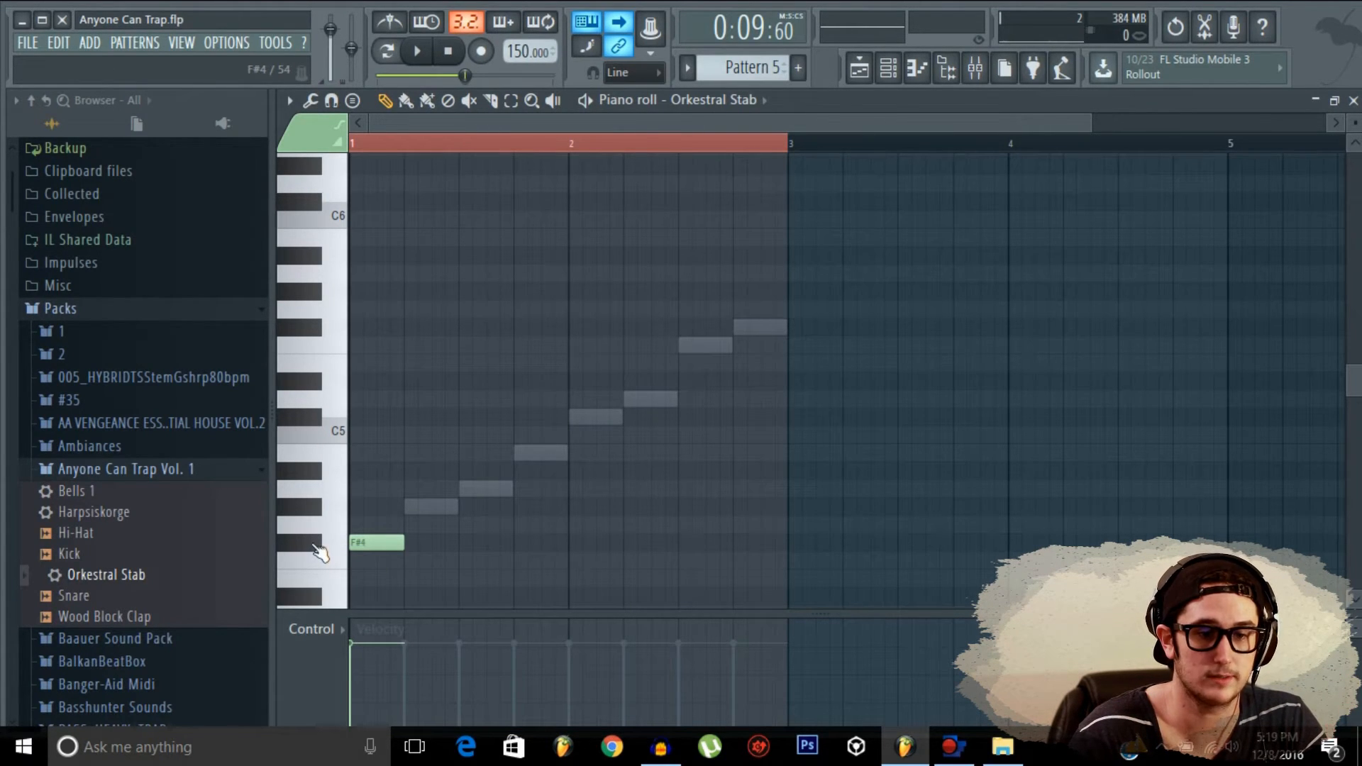
{"action": "left_click", "coordinate": [369, 489]}
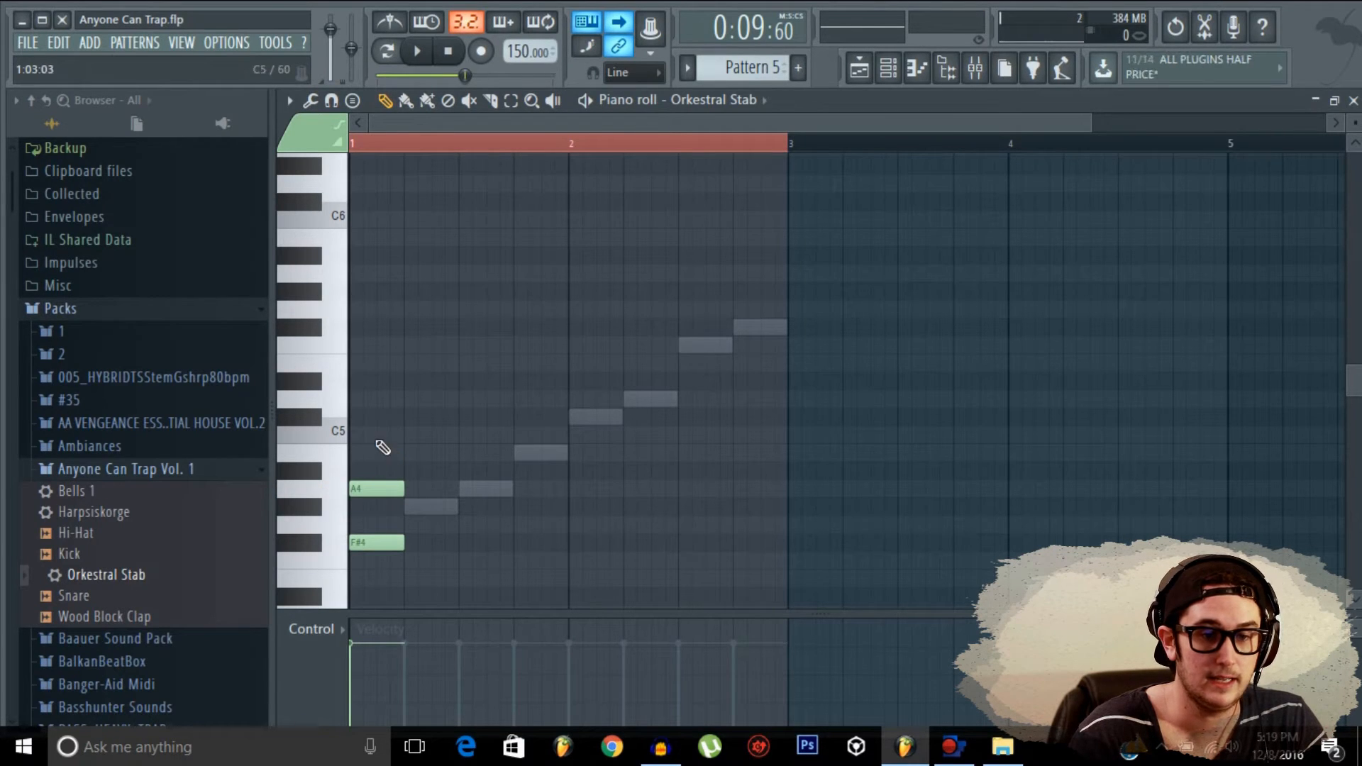
{"action": "left_click", "coordinate": [358, 416]}
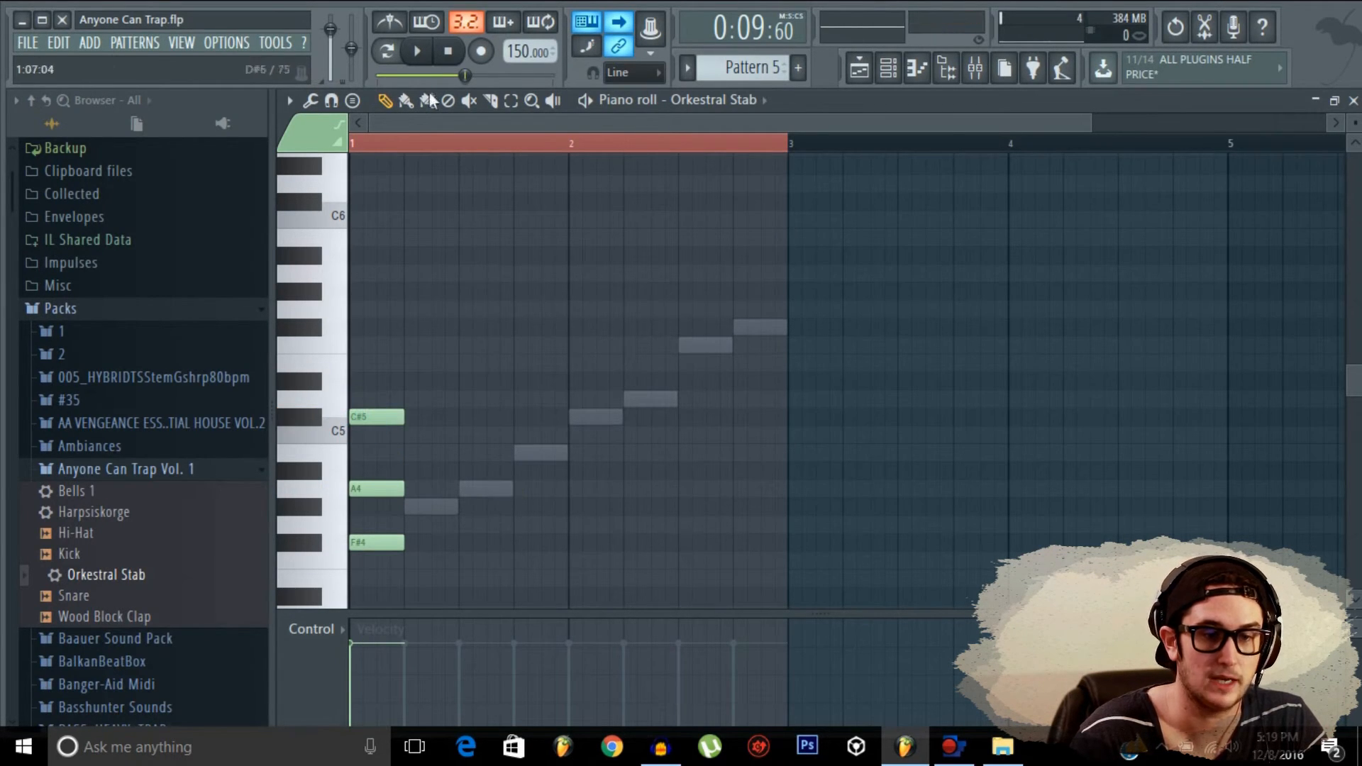
{"action": "left_click", "coordinate": [418, 55]}
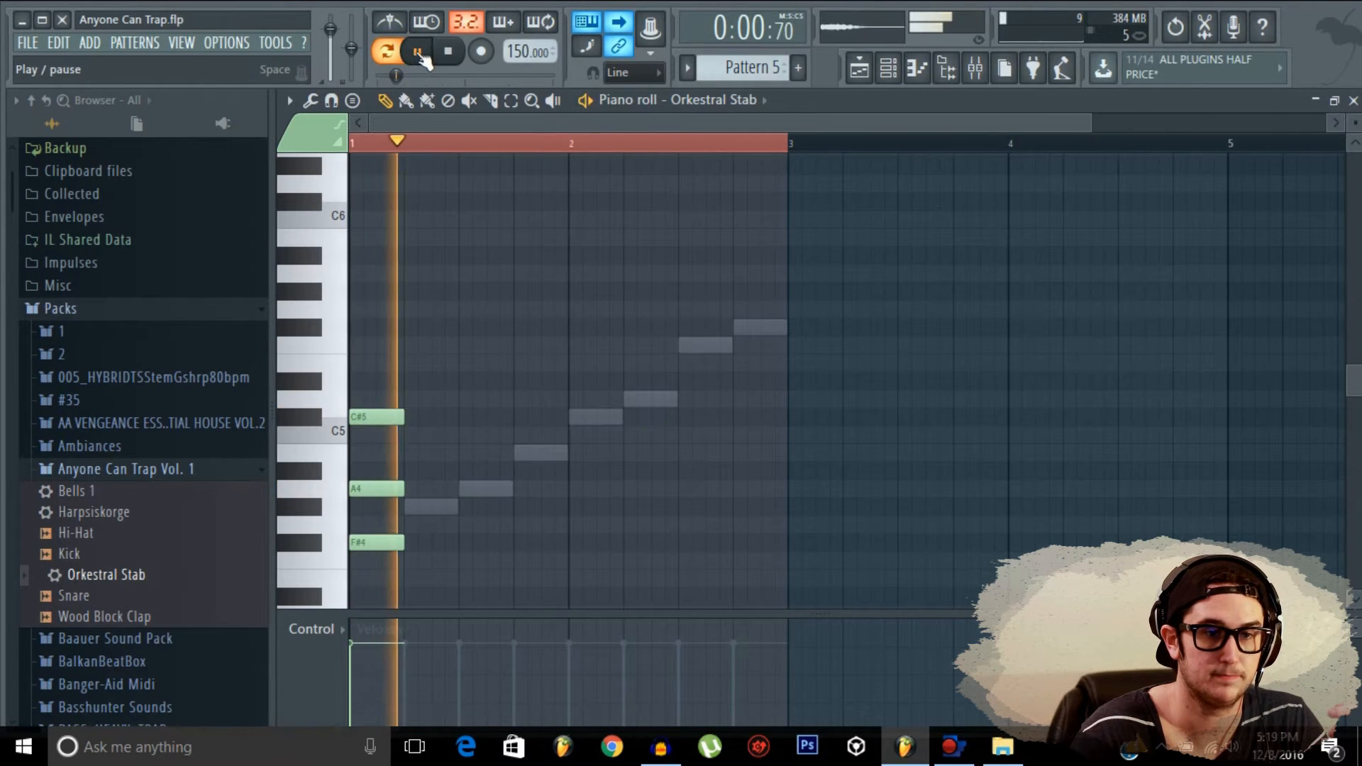
{"action": "left_click", "coordinate": [449, 51]}
{"action": "left_click", "coordinate": [448, 51]}
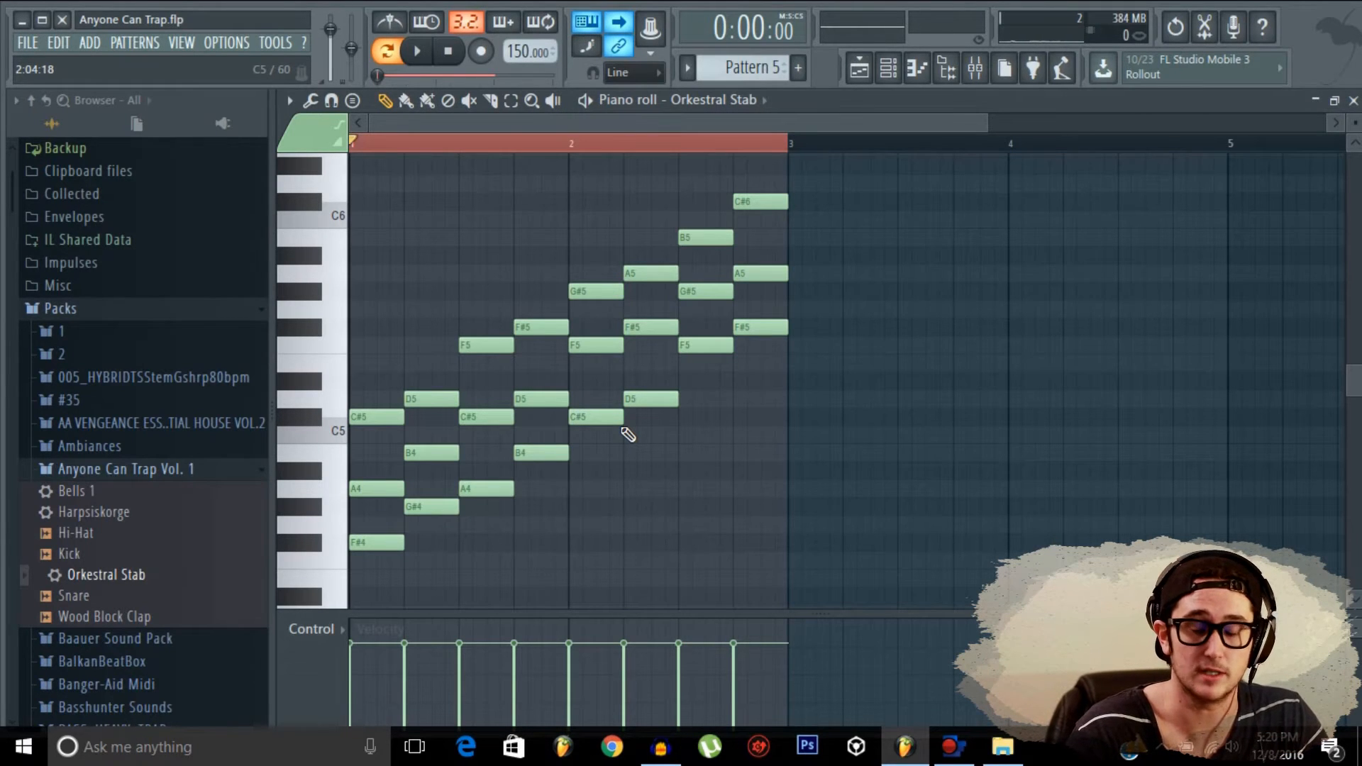
Step: Stretch all Orkestral Stab chords to 200% of their length so they fill four bars, and play the pattern without the time selection
{"action": "key", "text": "ctrl+a"}
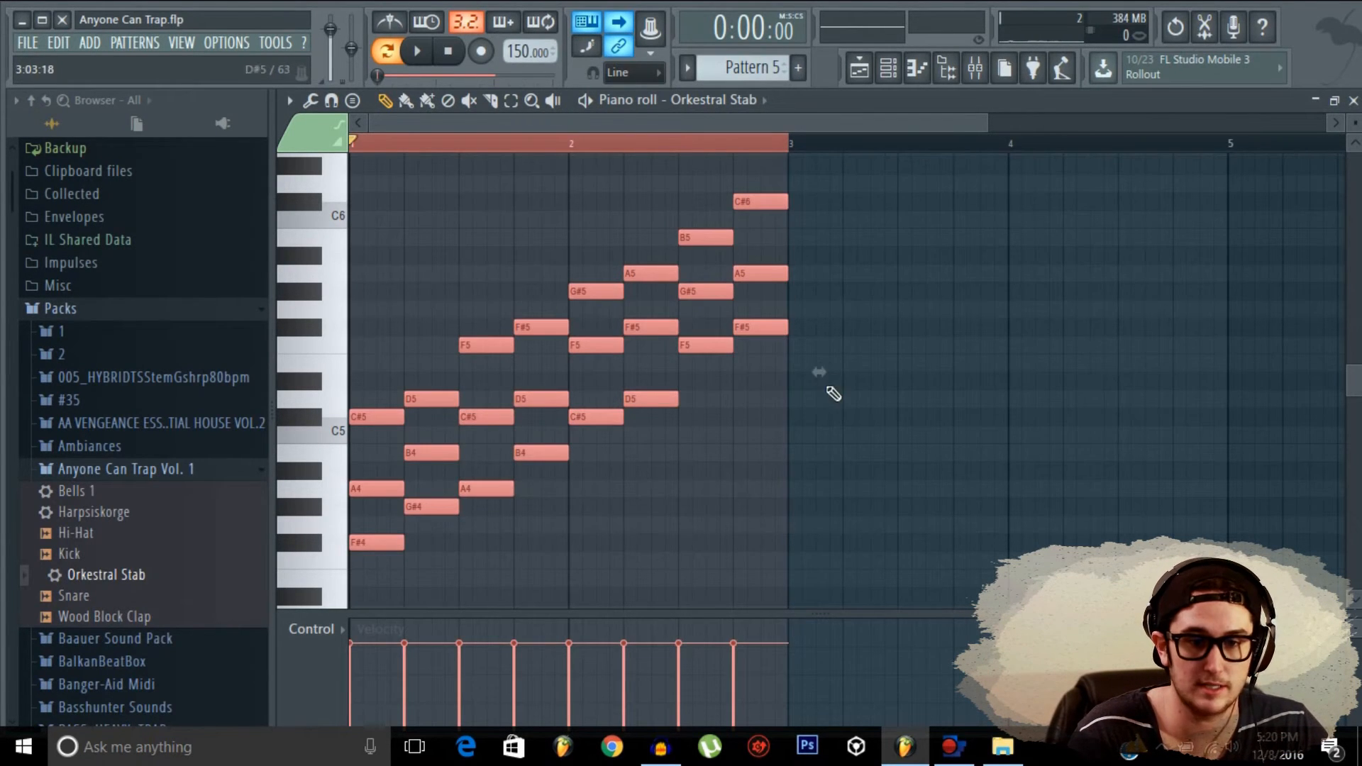
{"action": "left_click_drag", "start_coordinate": [819, 371], "coordinate": [1259, 369]}
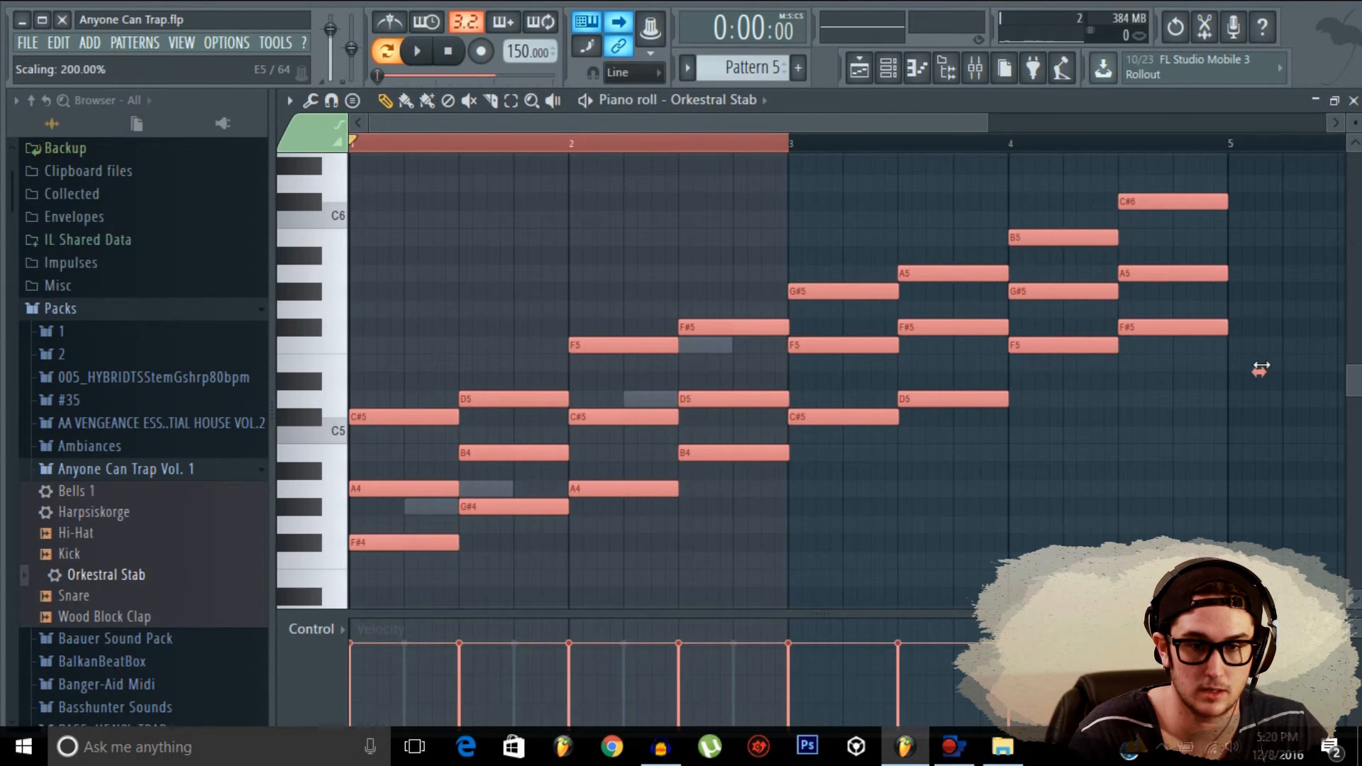
{"action": "double_click", "coordinate": [419, 144]}
{"action": "key", "text": "space"}
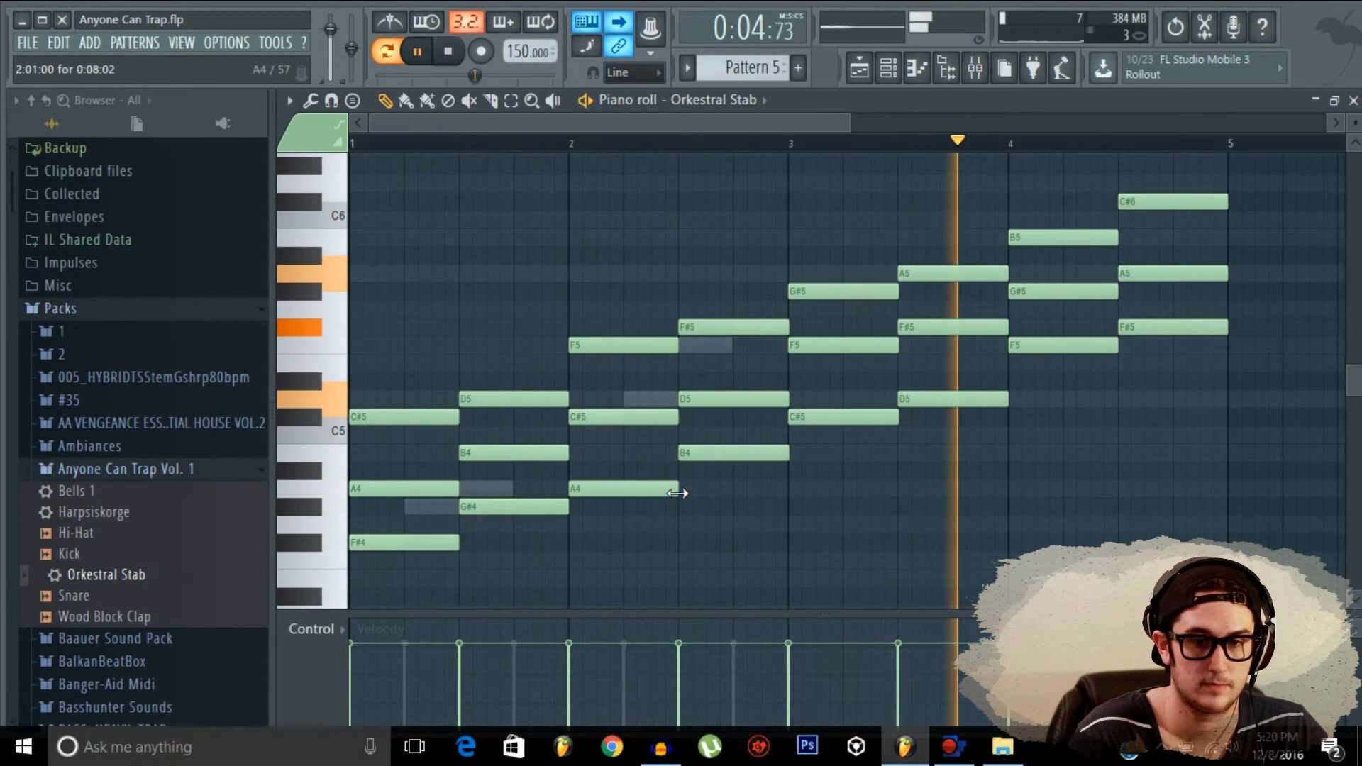
{"action": "key", "text": "space"}
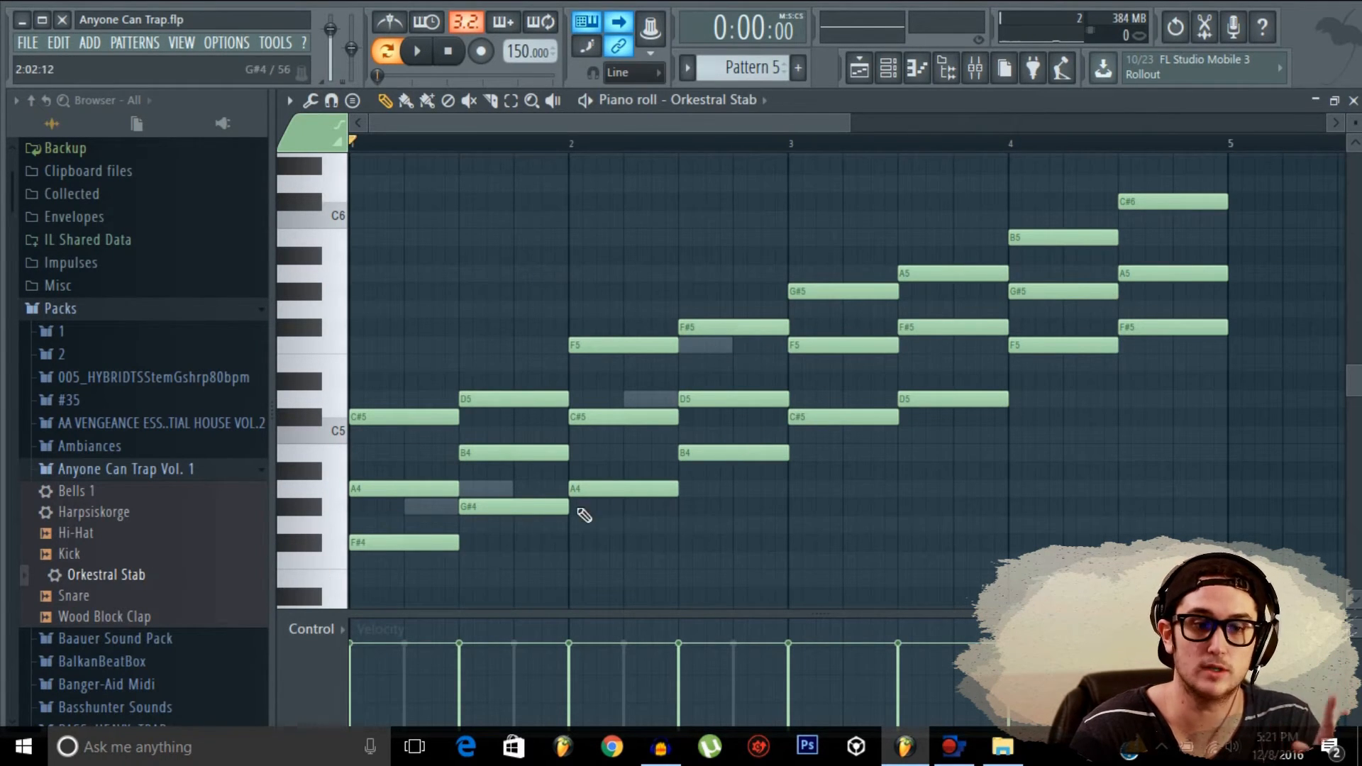
Step: Audition individual notes of the Orkestral Stab chords and look over the whole four-bar progression
{"action": "left_click", "coordinate": [525, 502]}
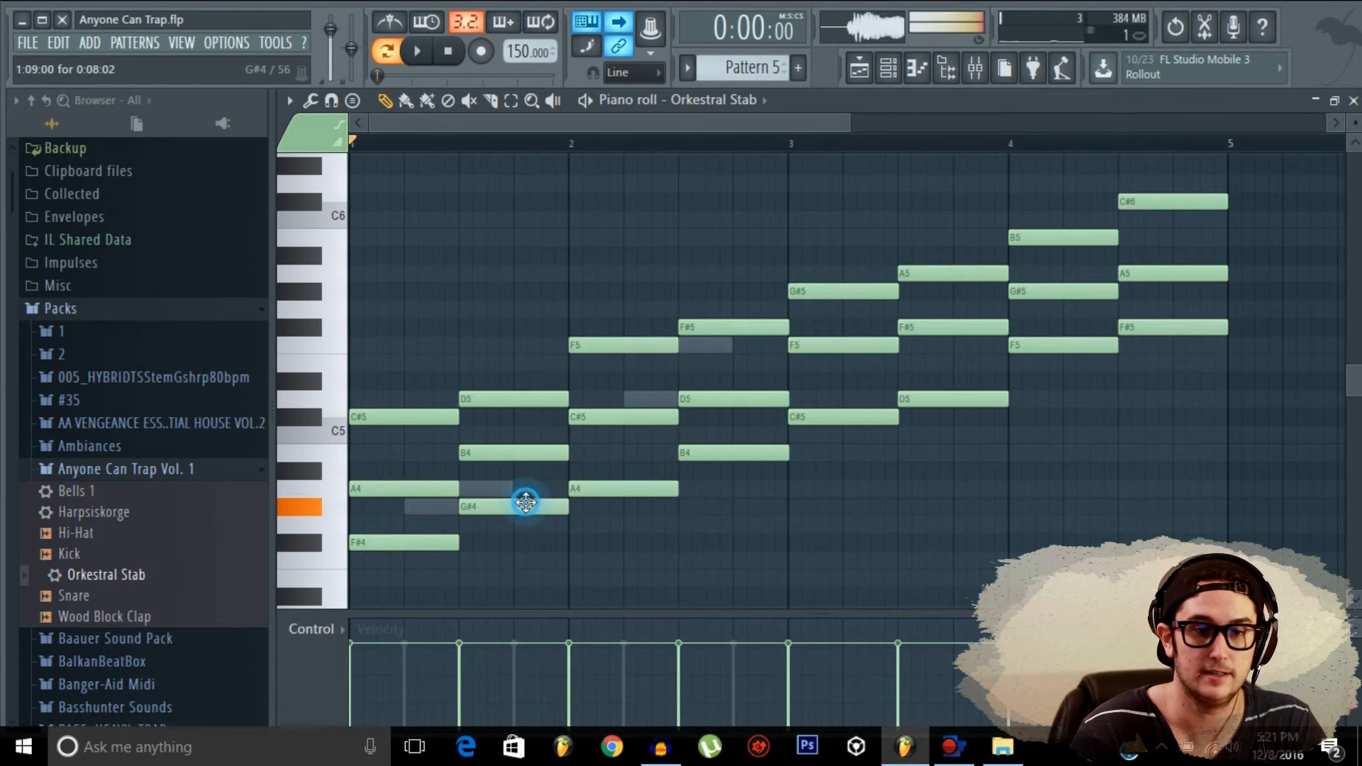
{"action": "left_click", "coordinate": [644, 488]}
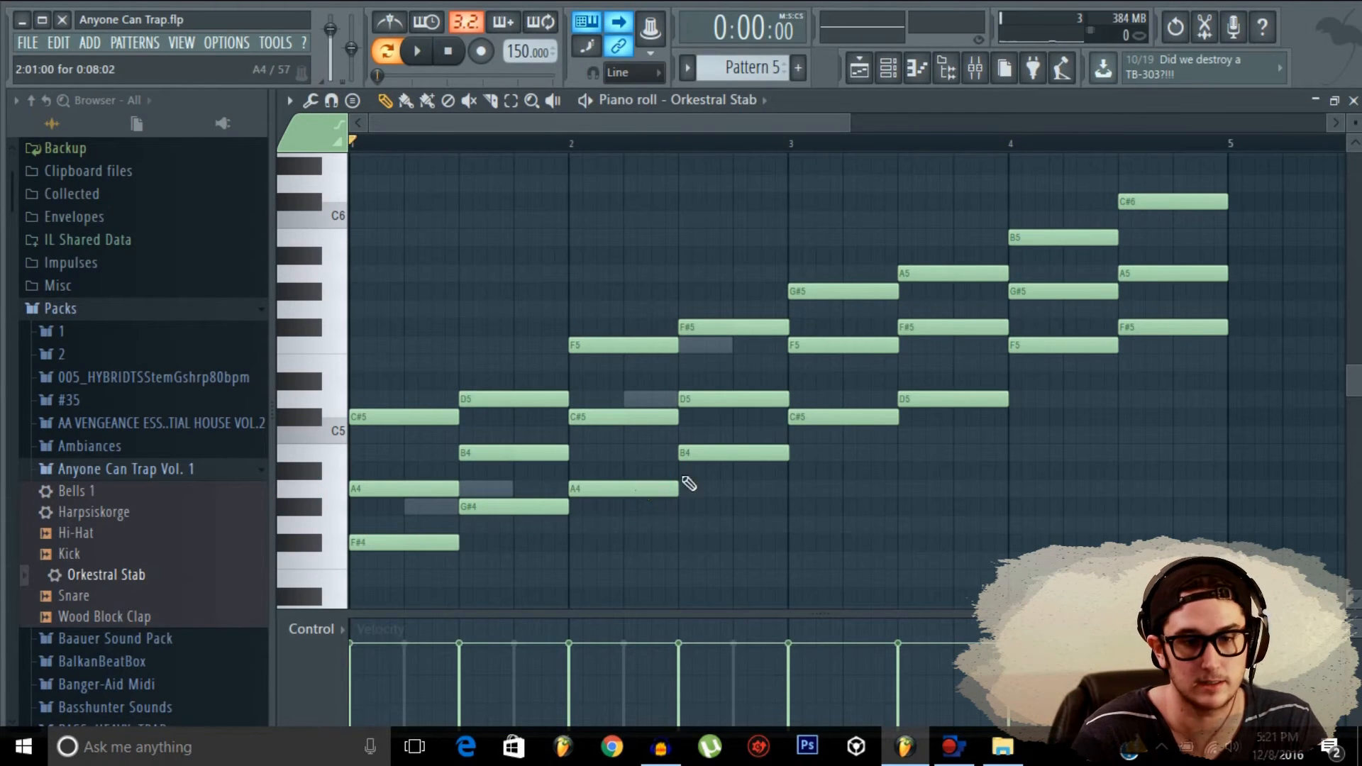
{"action": "left_click", "coordinate": [753, 450]}
{"action": "left_click", "coordinate": [839, 431]}
{"action": "right_click", "coordinate": [866, 432]}
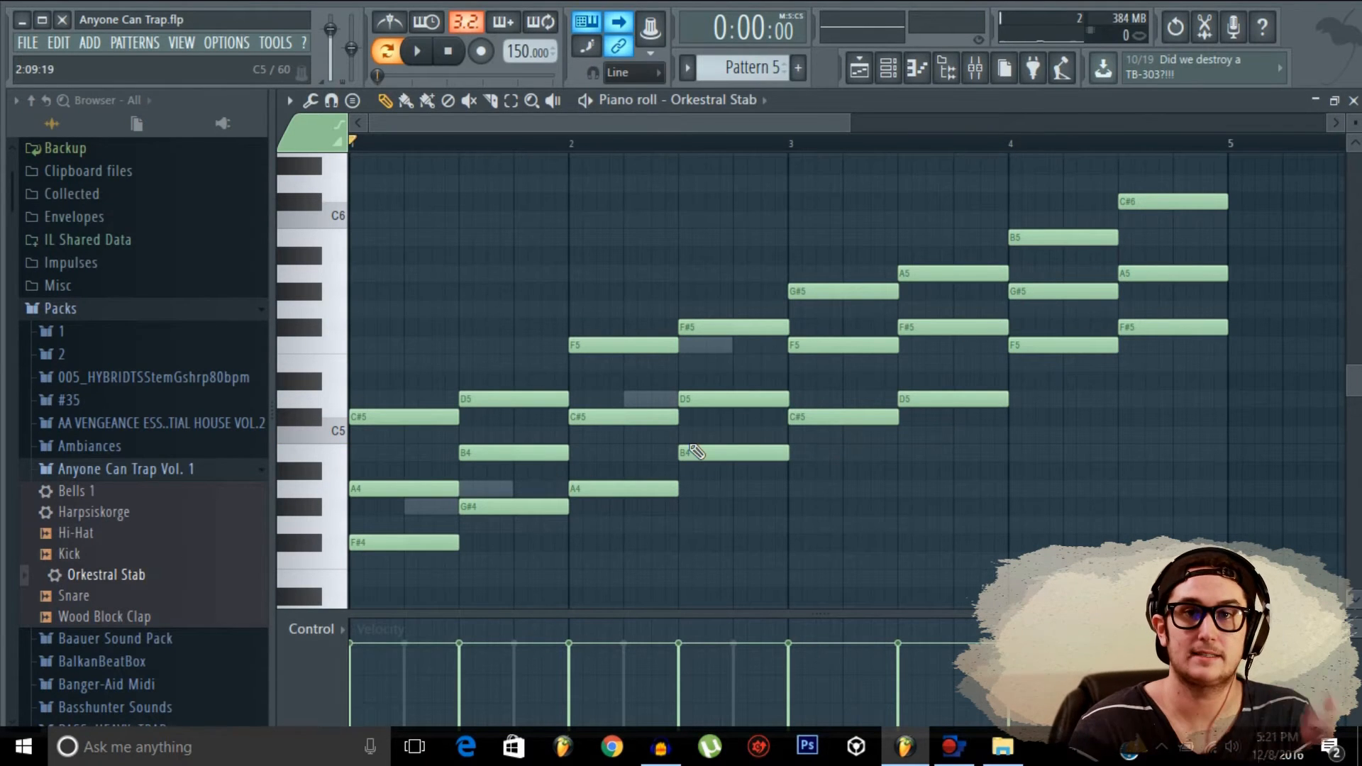
{"action": "left_click", "coordinate": [379, 416]}
{"action": "left_click", "coordinate": [815, 289]}
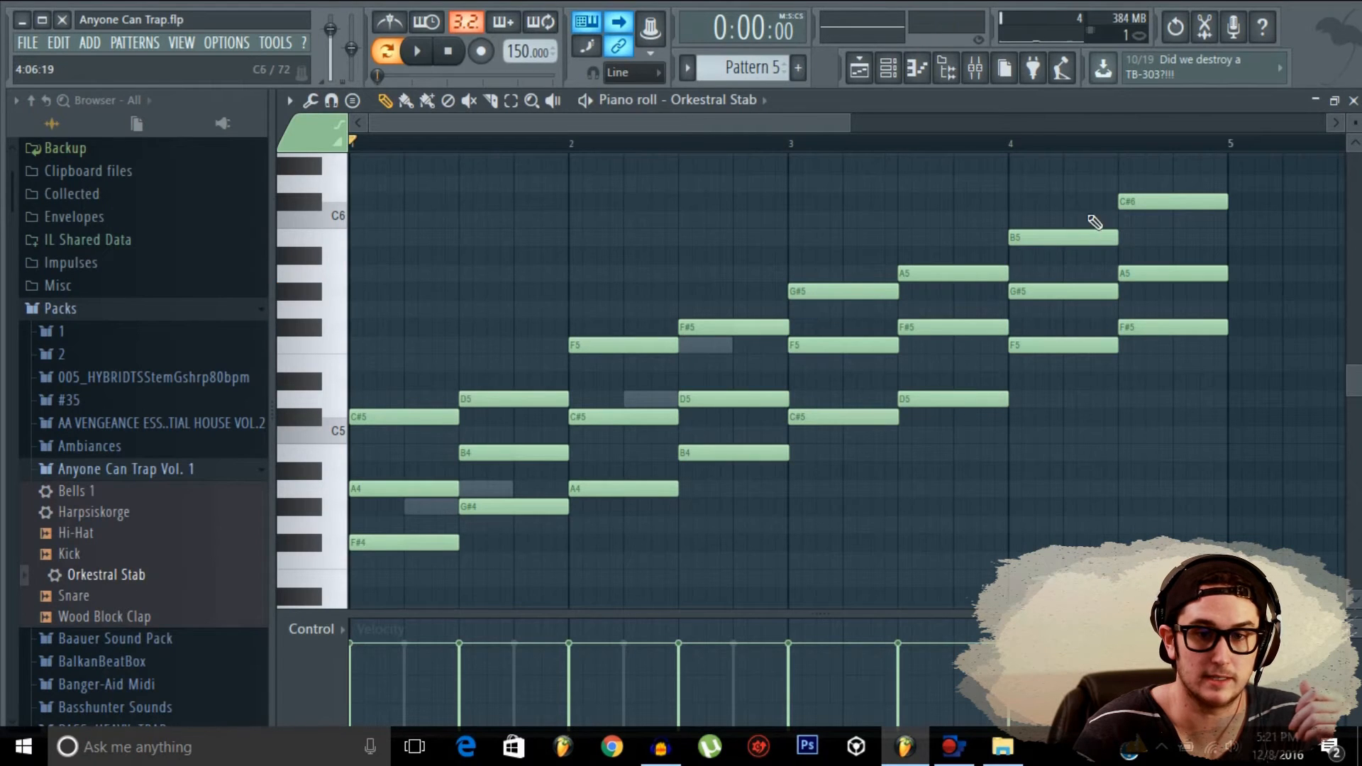
{"action": "left_click", "coordinate": [1070, 237]}
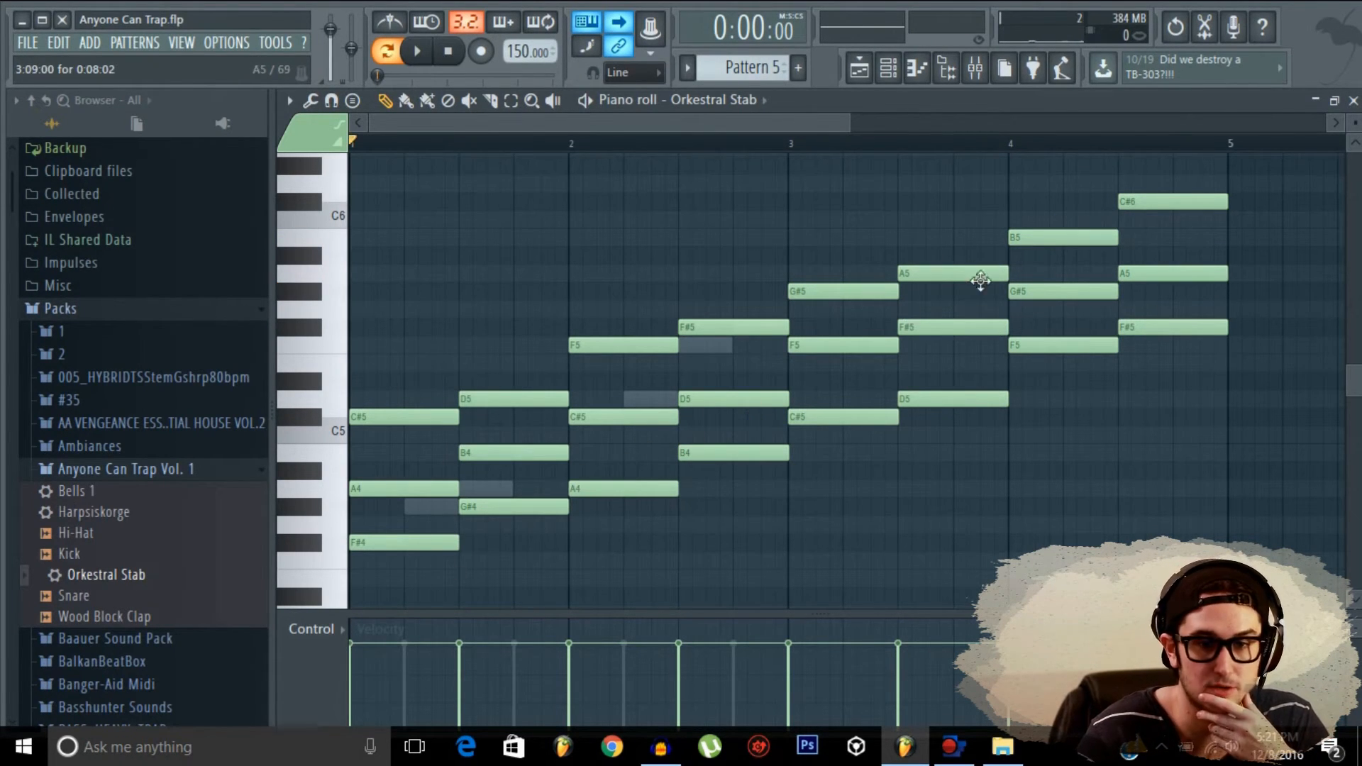
{"action": "left_click_drag", "start_coordinate": [853, 125], "coordinate": [954, 129]}
{"action": "scroll", "coordinate": [638, 460], "scroll_direction": "down", "scroll_amount": 3}
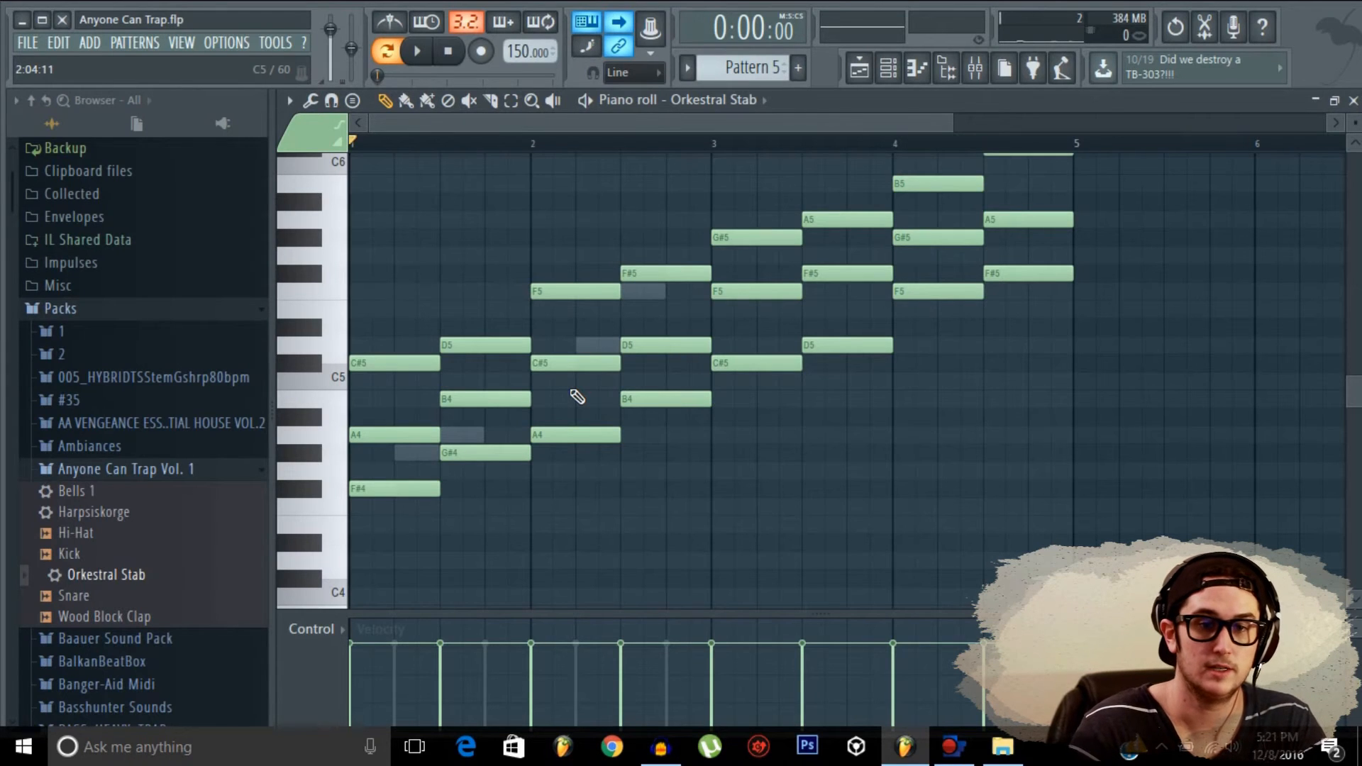
{"action": "scroll", "coordinate": [757, 322], "scroll_direction": "up", "scroll_amount": 3}
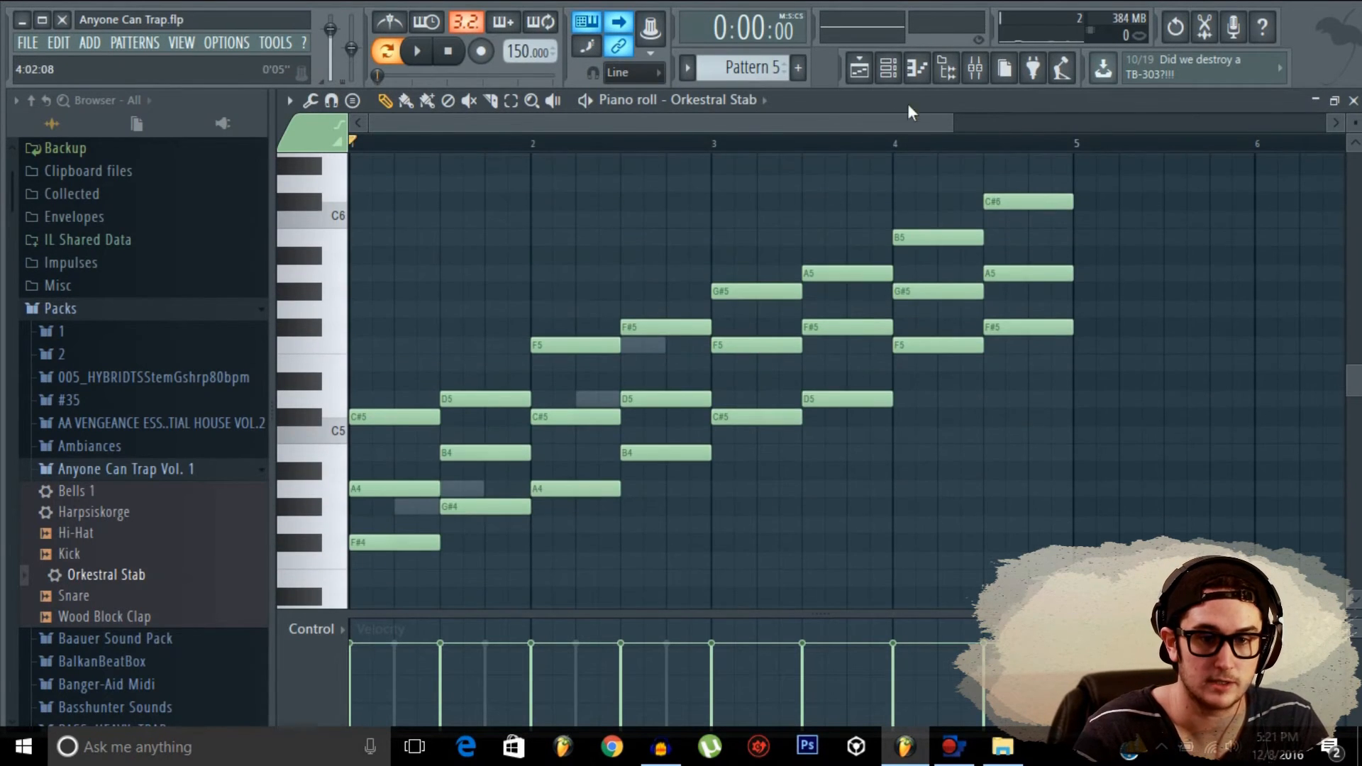
Step: Clone the Orkestral Stab channel and mute the original
{"action": "left_click", "coordinate": [888, 69]}
{"action": "right_click", "coordinate": [588, 166]}
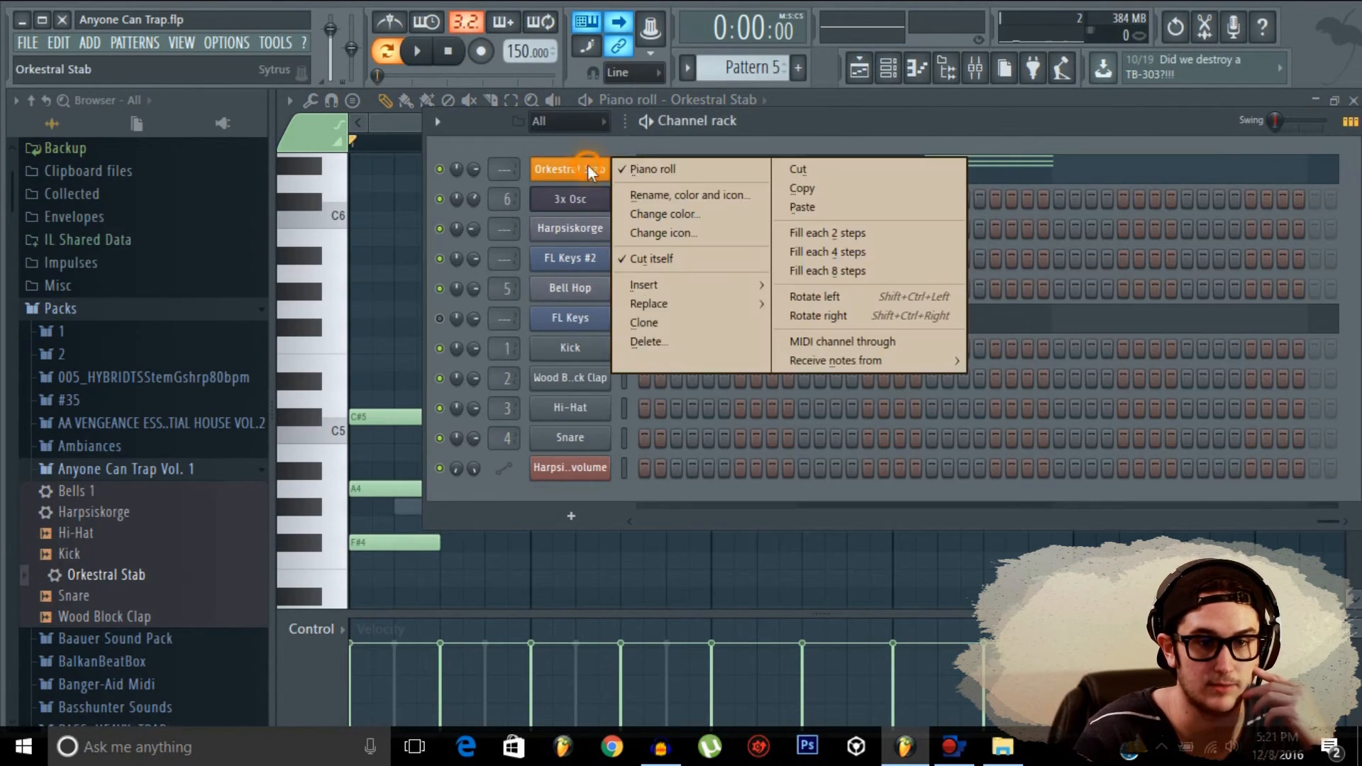
{"action": "left_click", "coordinate": [658, 316]}
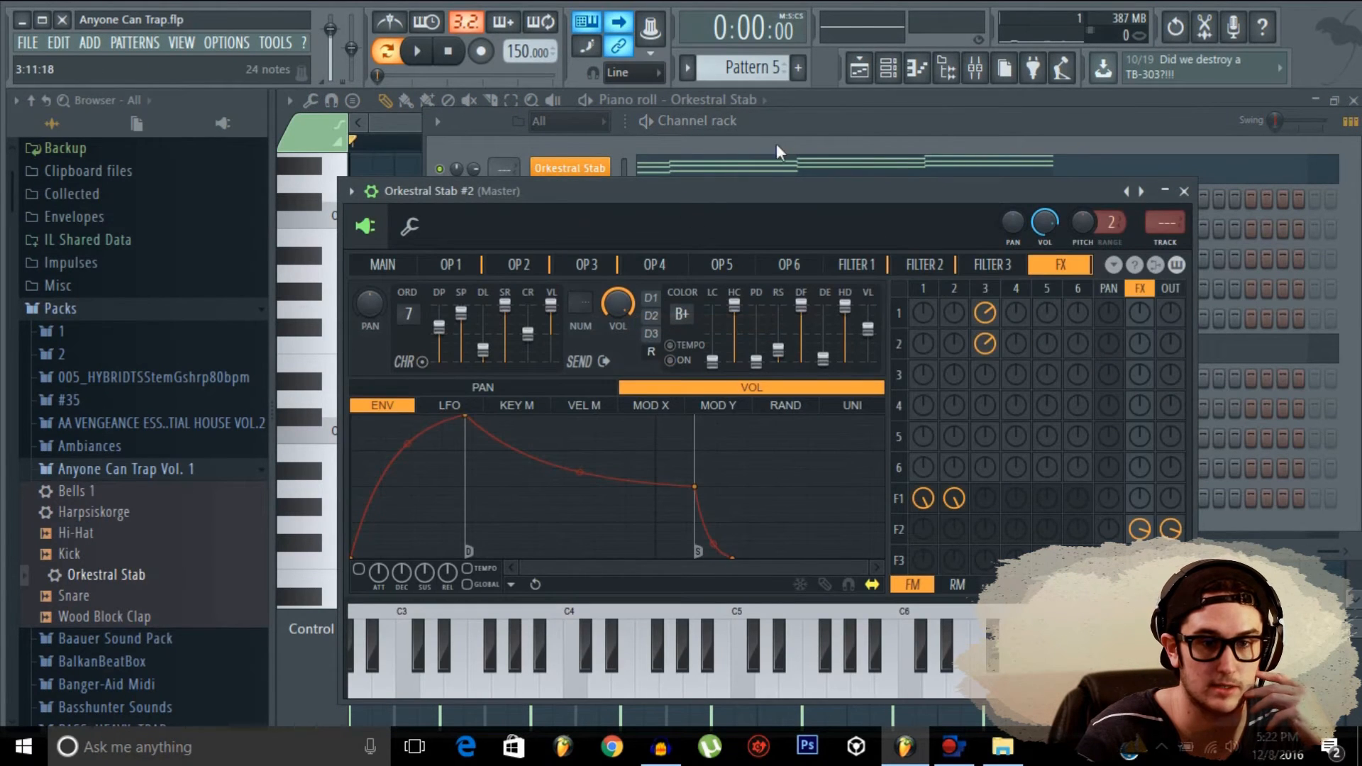
{"action": "left_click", "coordinate": [776, 143]}
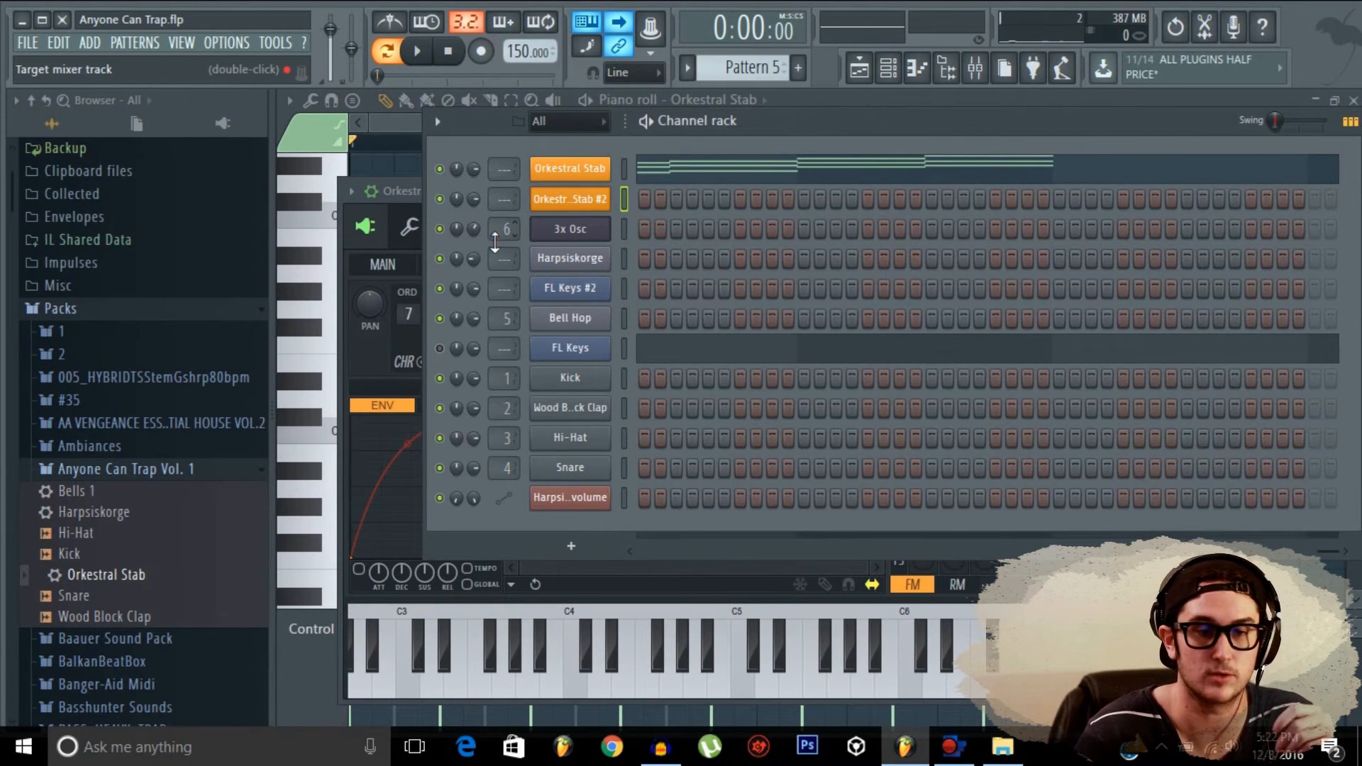
{"action": "left_click", "coordinate": [443, 205]}
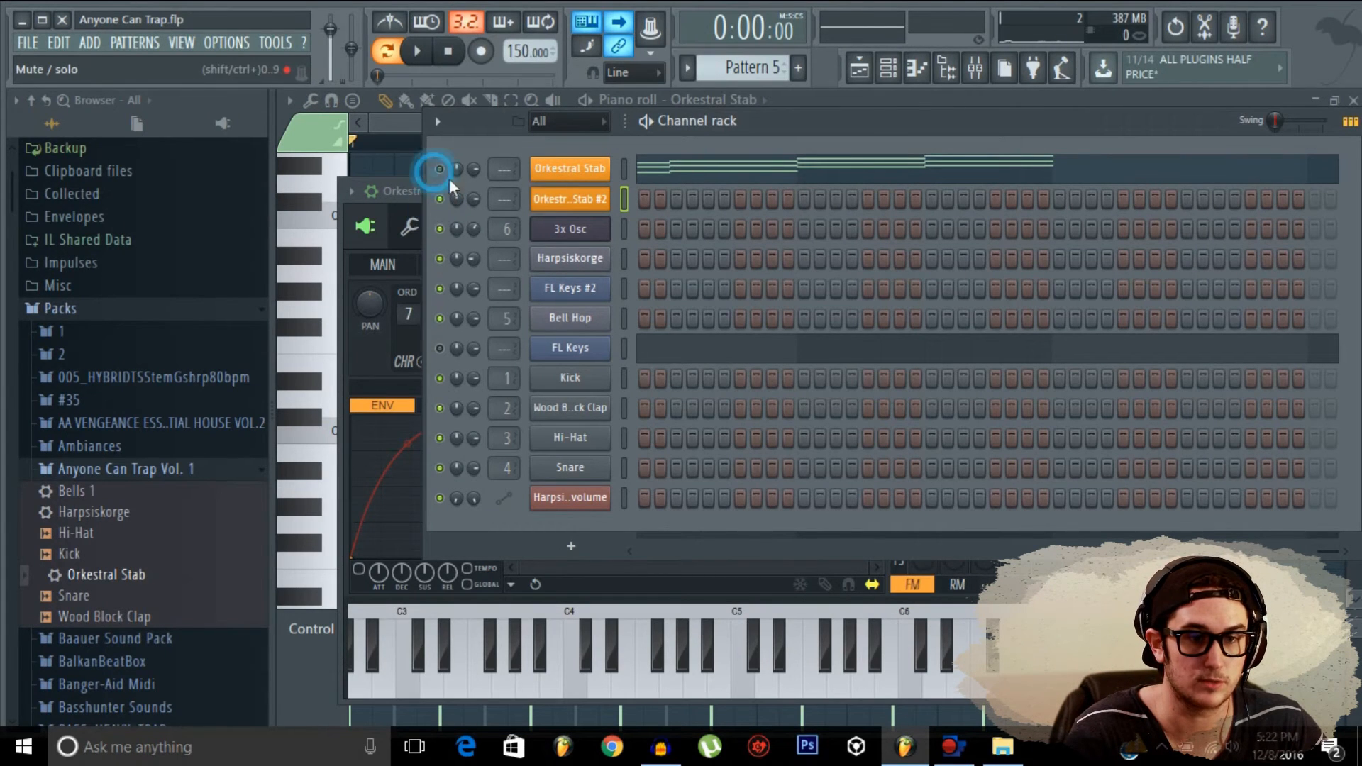
Step: Look at the cloned channel's piano roll and review the chords in the original Orkestral Stab's piano roll
{"action": "right_click", "coordinate": [590, 201]}
{"action": "left_click", "coordinate": [637, 201]}
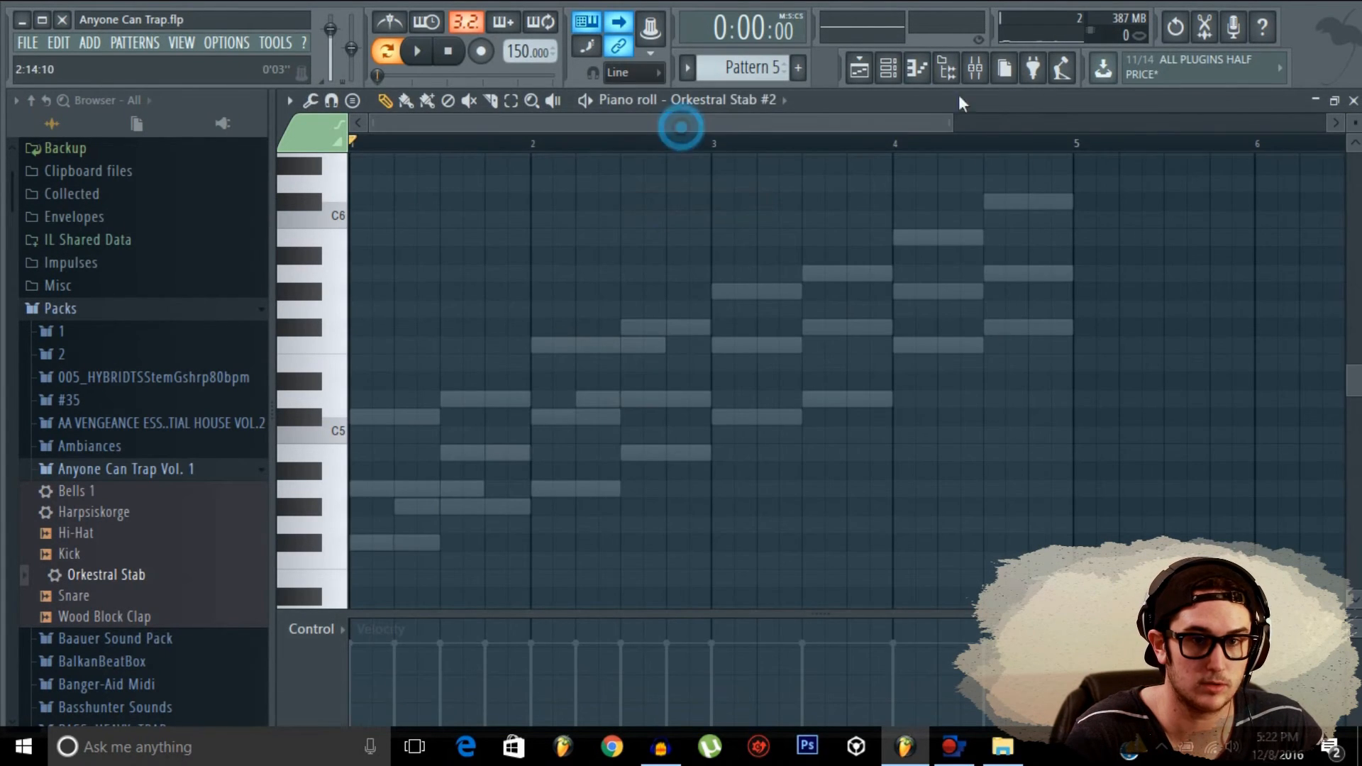
{"action": "left_click", "coordinate": [888, 67]}
{"action": "left_click", "coordinate": [624, 347]}
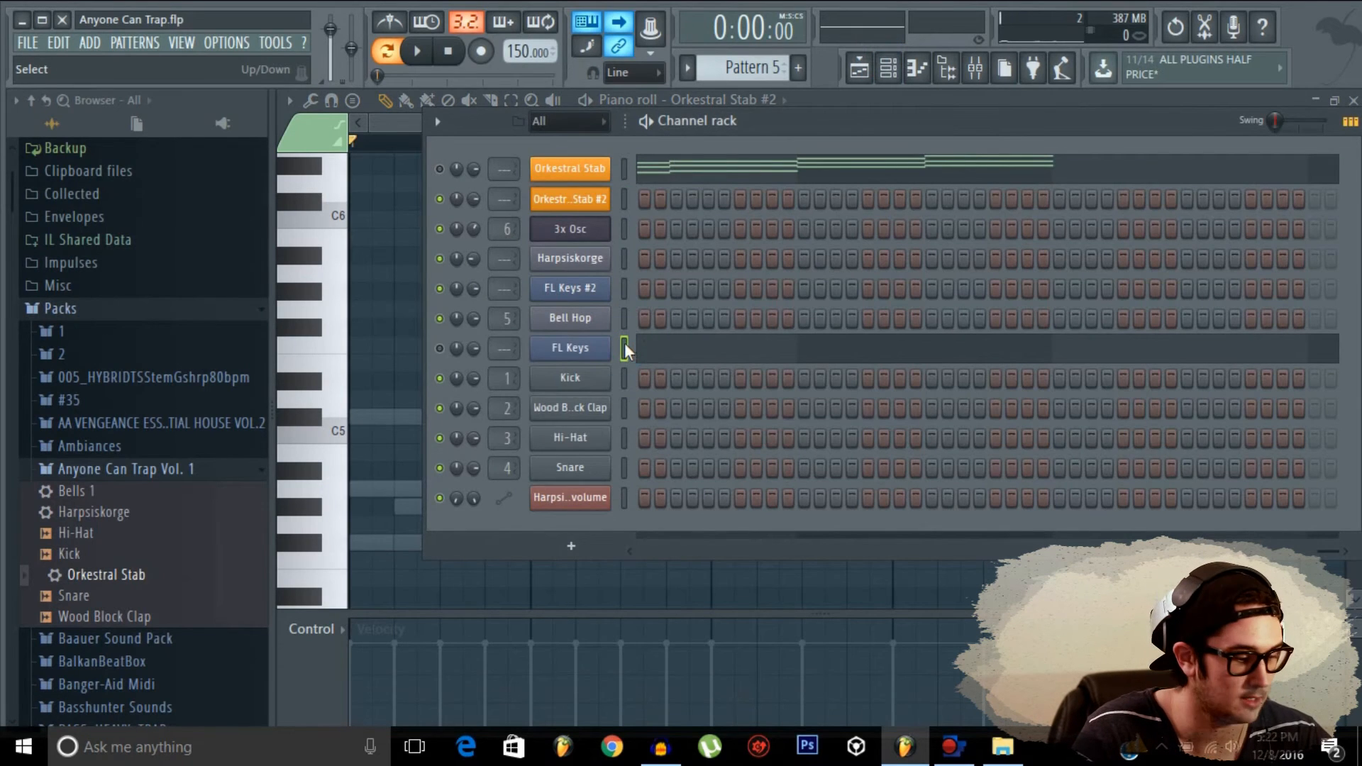
{"action": "left_click", "coordinate": [823, 174]}
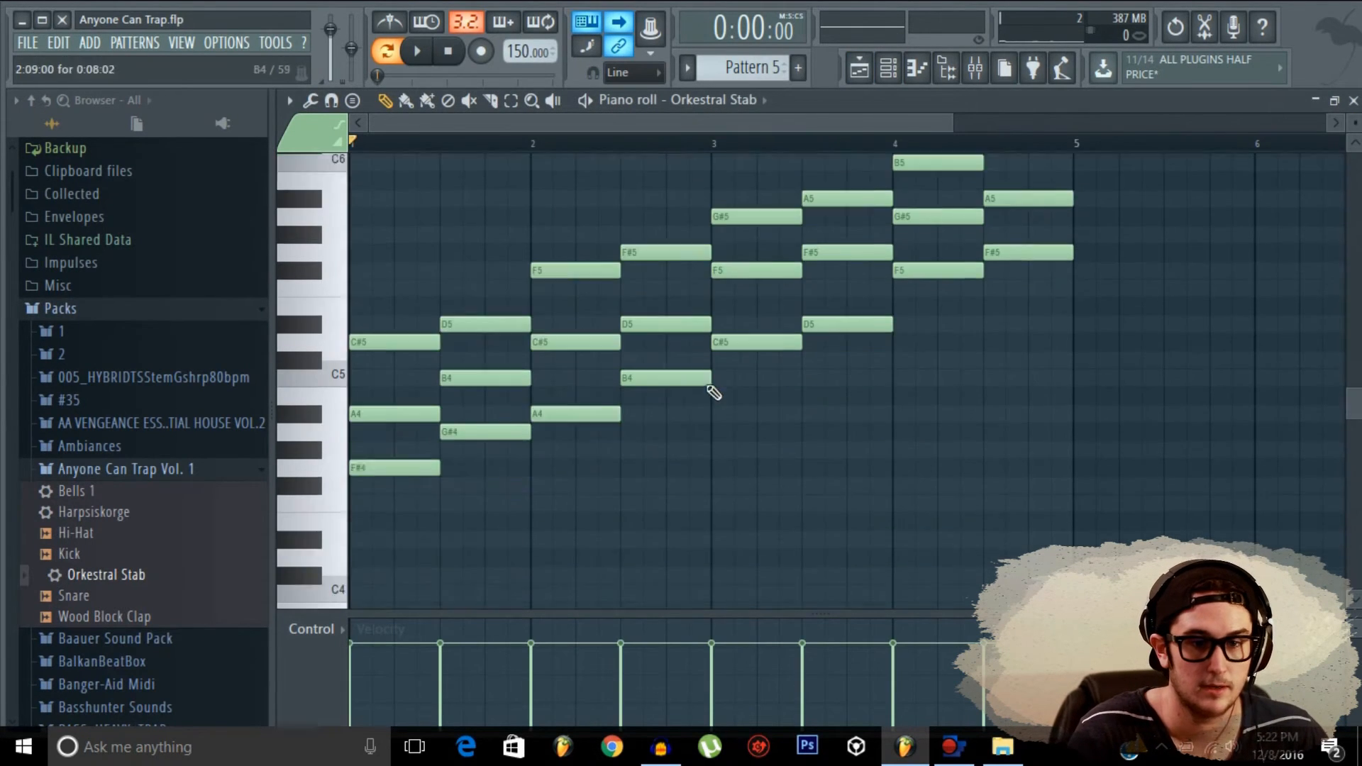
{"action": "scroll", "coordinate": [711, 410], "scroll_direction": "up", "scroll_amount": 3}
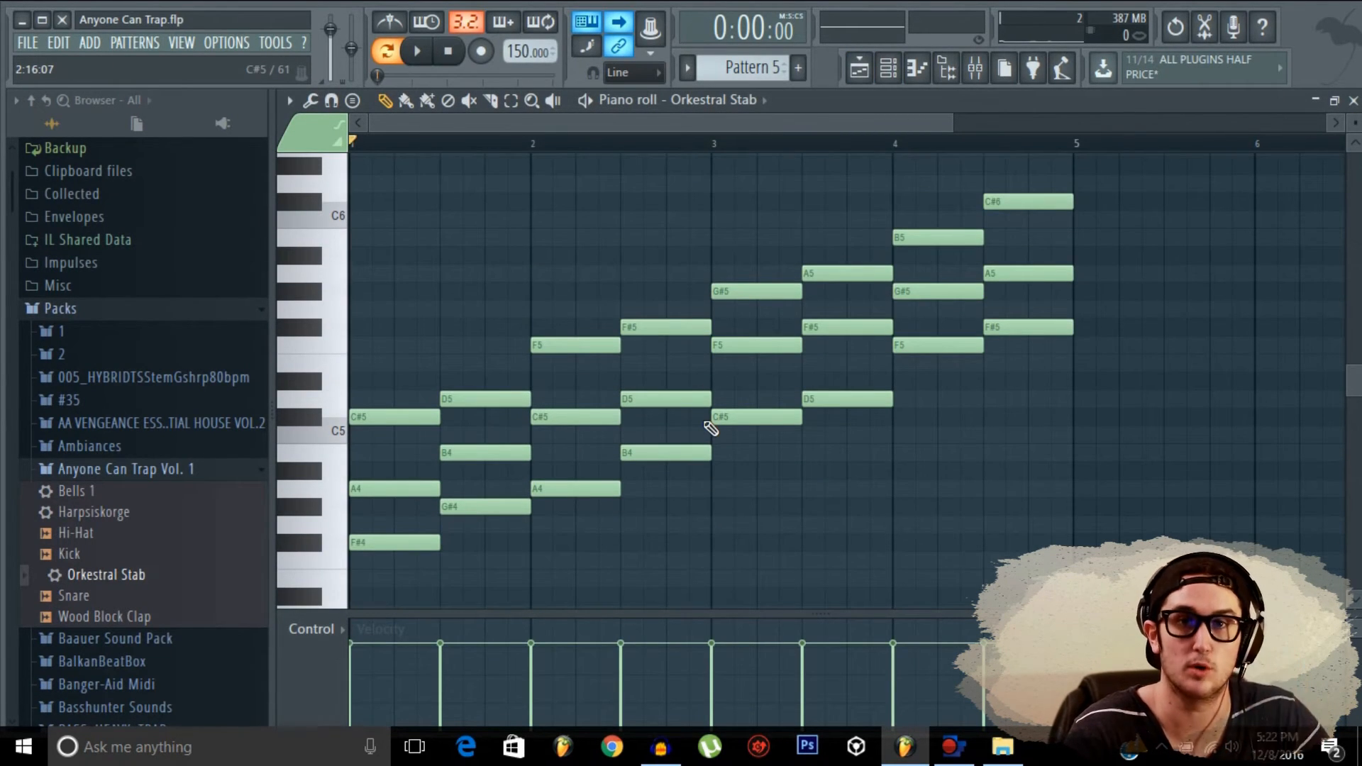
{"action": "scroll", "coordinate": [722, 437], "scroll_direction": "down", "scroll_amount": 2}
Step: Draw an F#4, A4 and C#5 chord over the first ghost chord in Orkestral Stab #2's piano roll
{"action": "key", "text": "F6"}
{"action": "right_click", "coordinate": [612, 194]}
{"action": "left_click", "coordinate": [620, 198]}
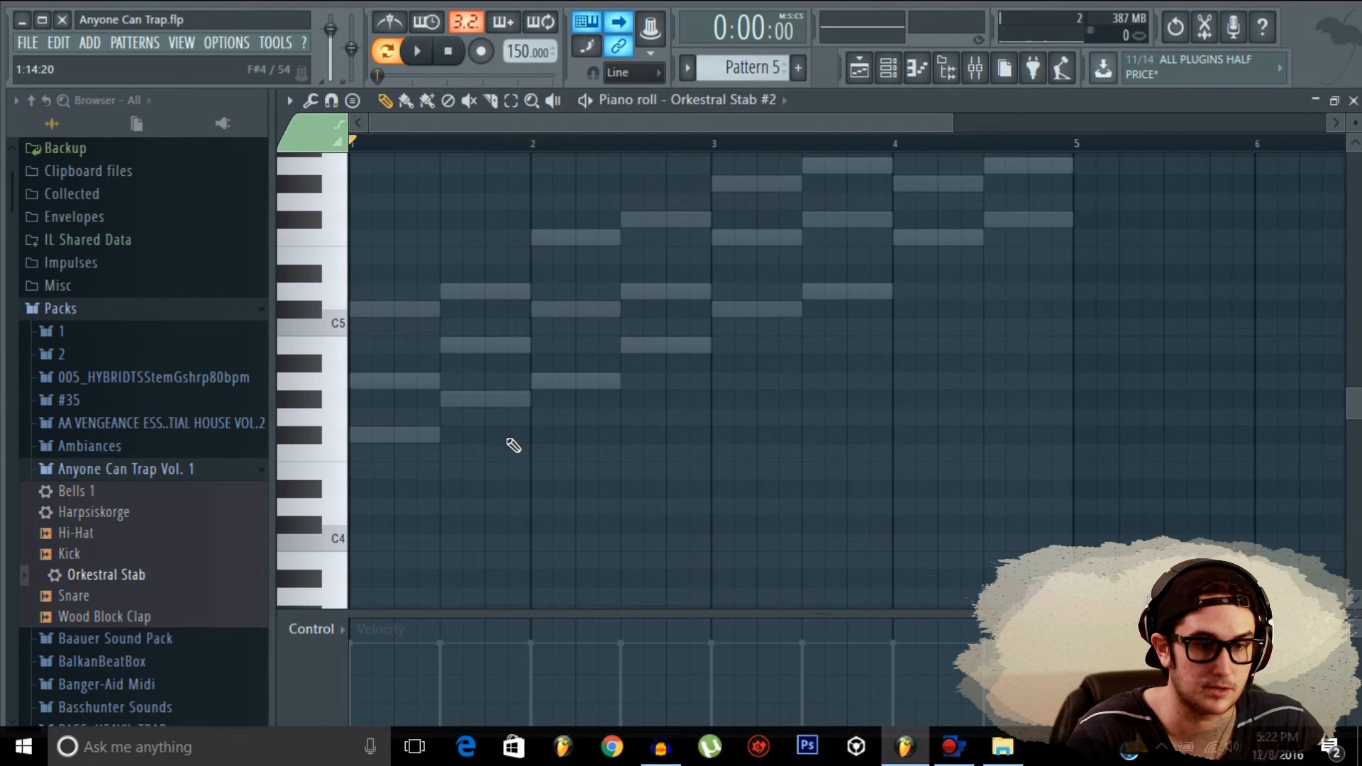
{"action": "left_click", "coordinate": [397, 435]}
{"action": "left_click", "coordinate": [366, 381]}
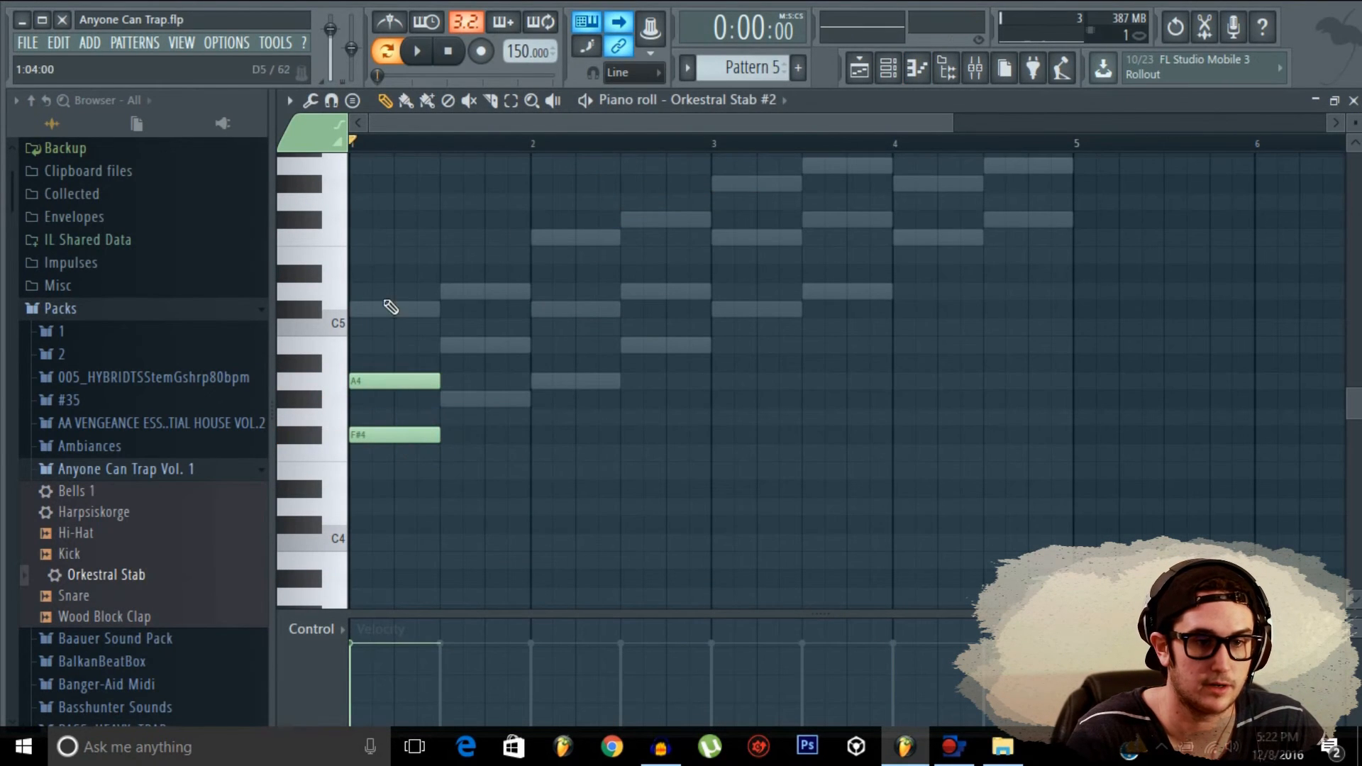
{"action": "left_click", "coordinate": [391, 307]}
{"action": "scroll", "coordinate": [688, 360], "scroll_direction": "up", "scroll_amount": 6}
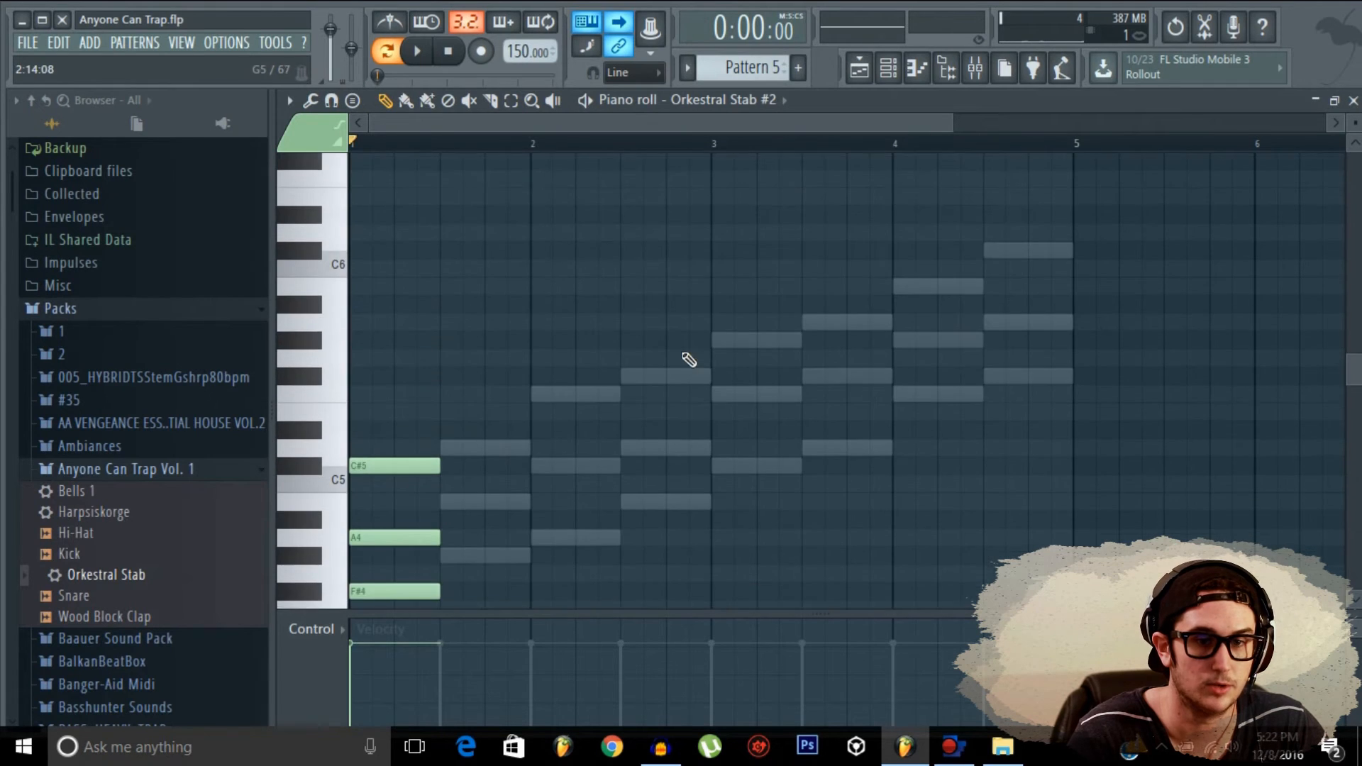
Step: Draw a D4, F#4 and A4 chord at the start of bar 2 in Orkestral Stab #2's piano roll and play it back
{"action": "scroll", "coordinate": [681, 362], "scroll_direction": "down", "scroll_amount": 2}
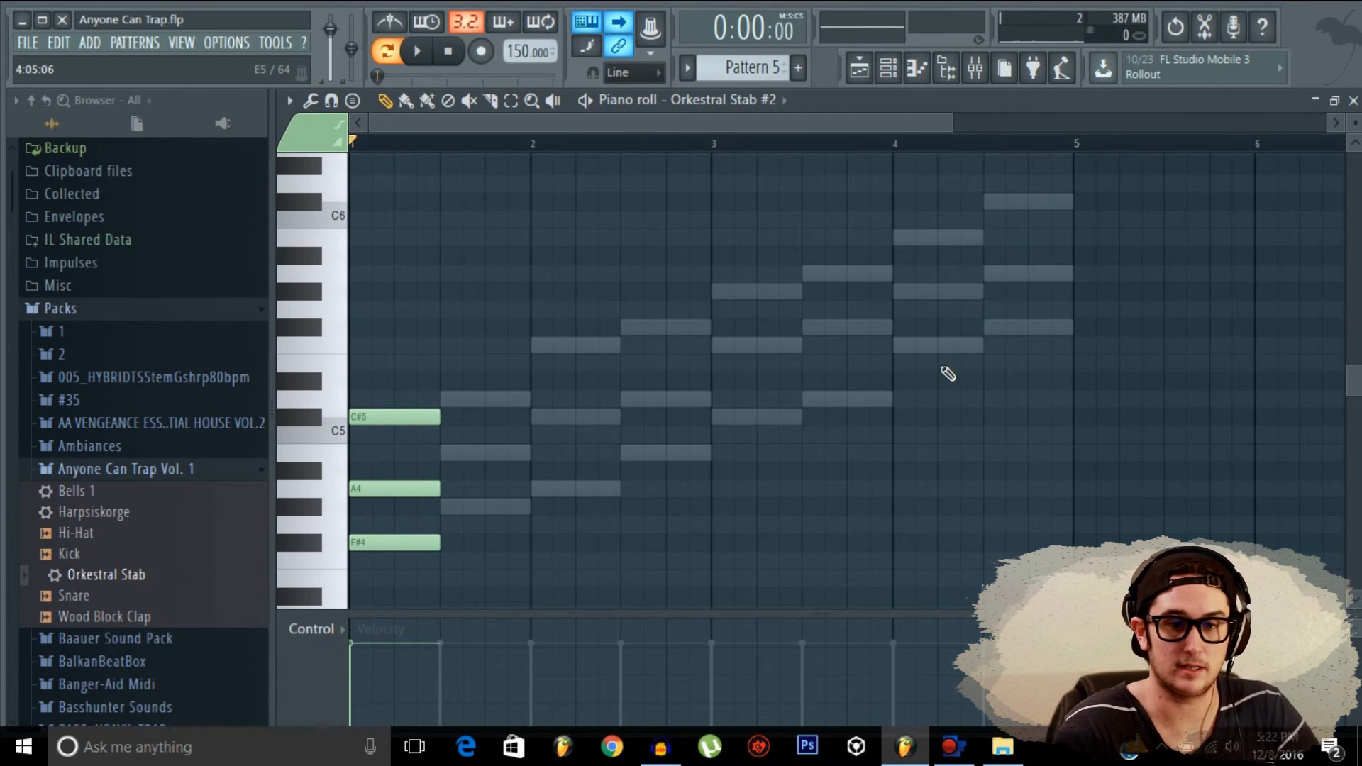
{"action": "scroll", "coordinate": [650, 445], "scroll_direction": "down", "scroll_amount": 3}
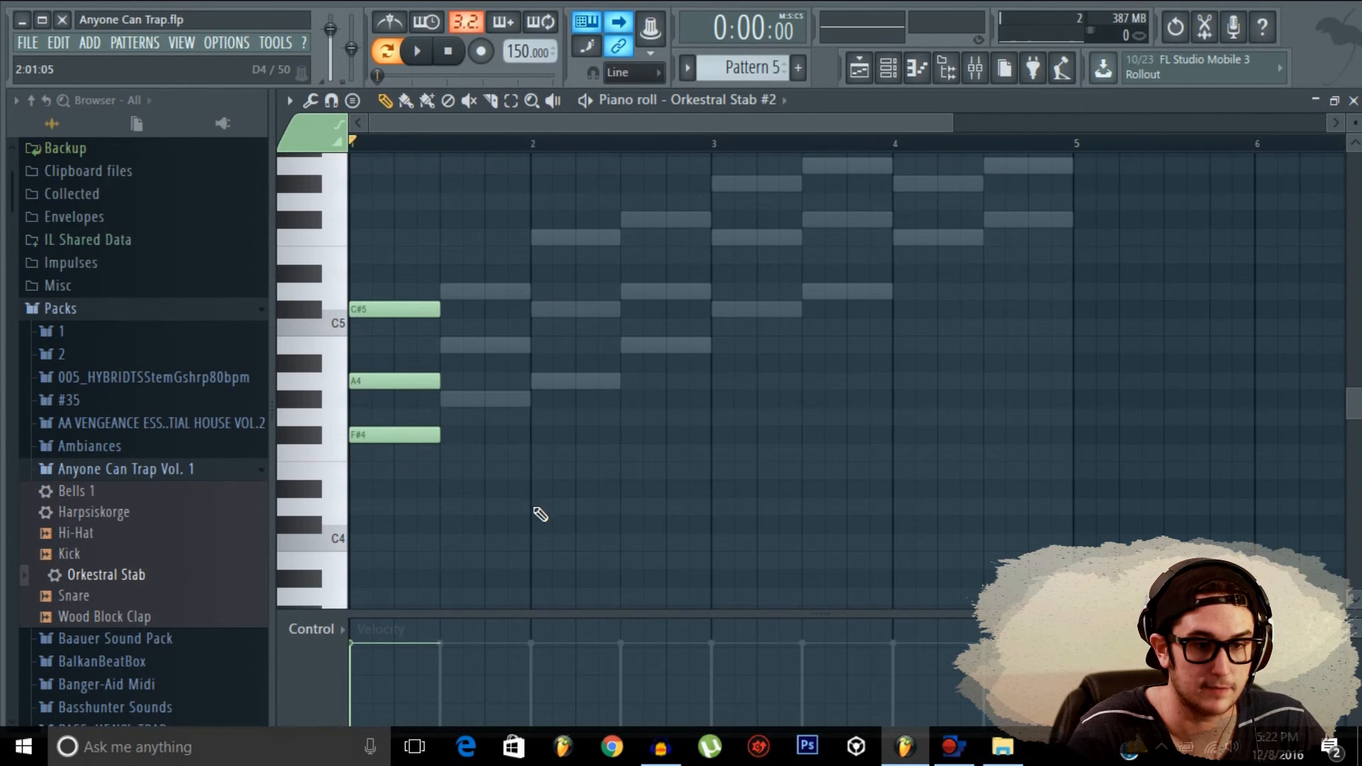
{"action": "left_click", "coordinate": [534, 507]}
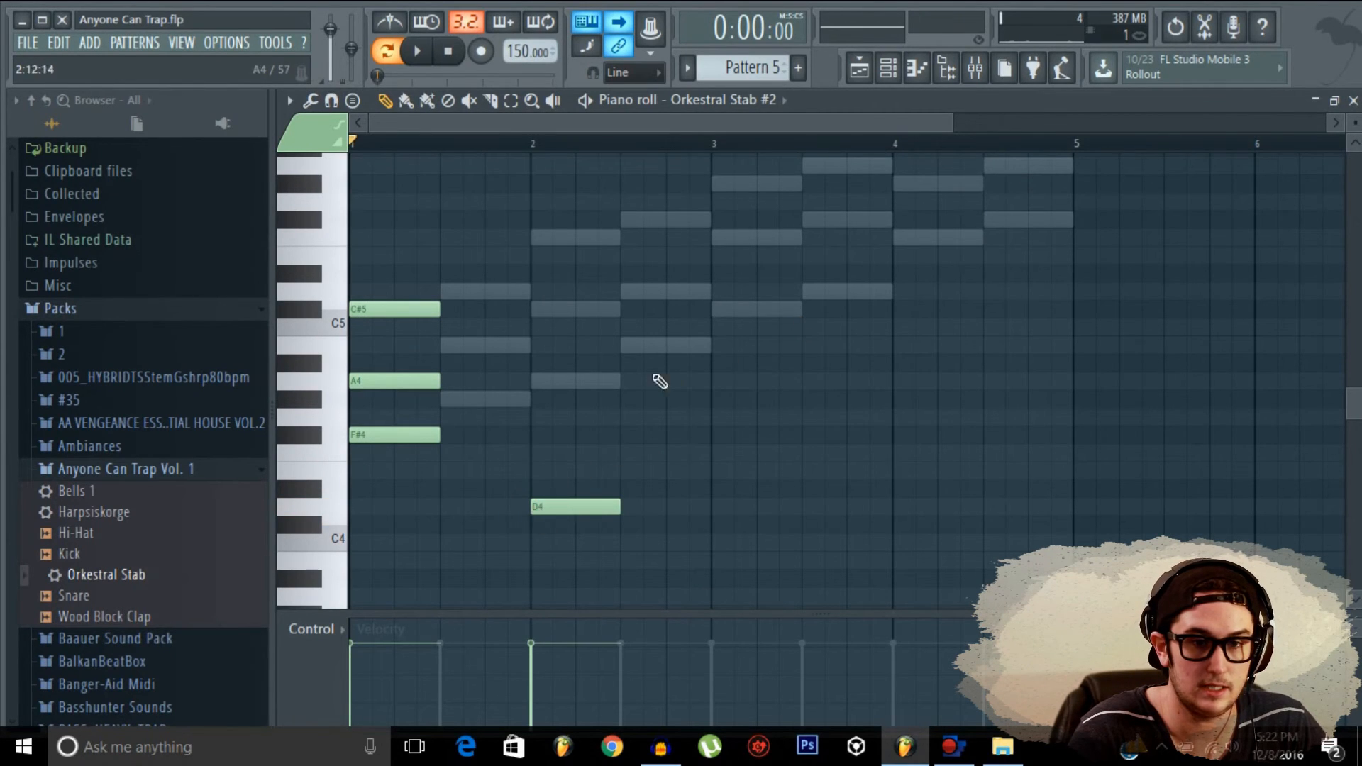
{"action": "left_click_drag", "start_coordinate": [535, 425], "coordinate": [526, 462]}
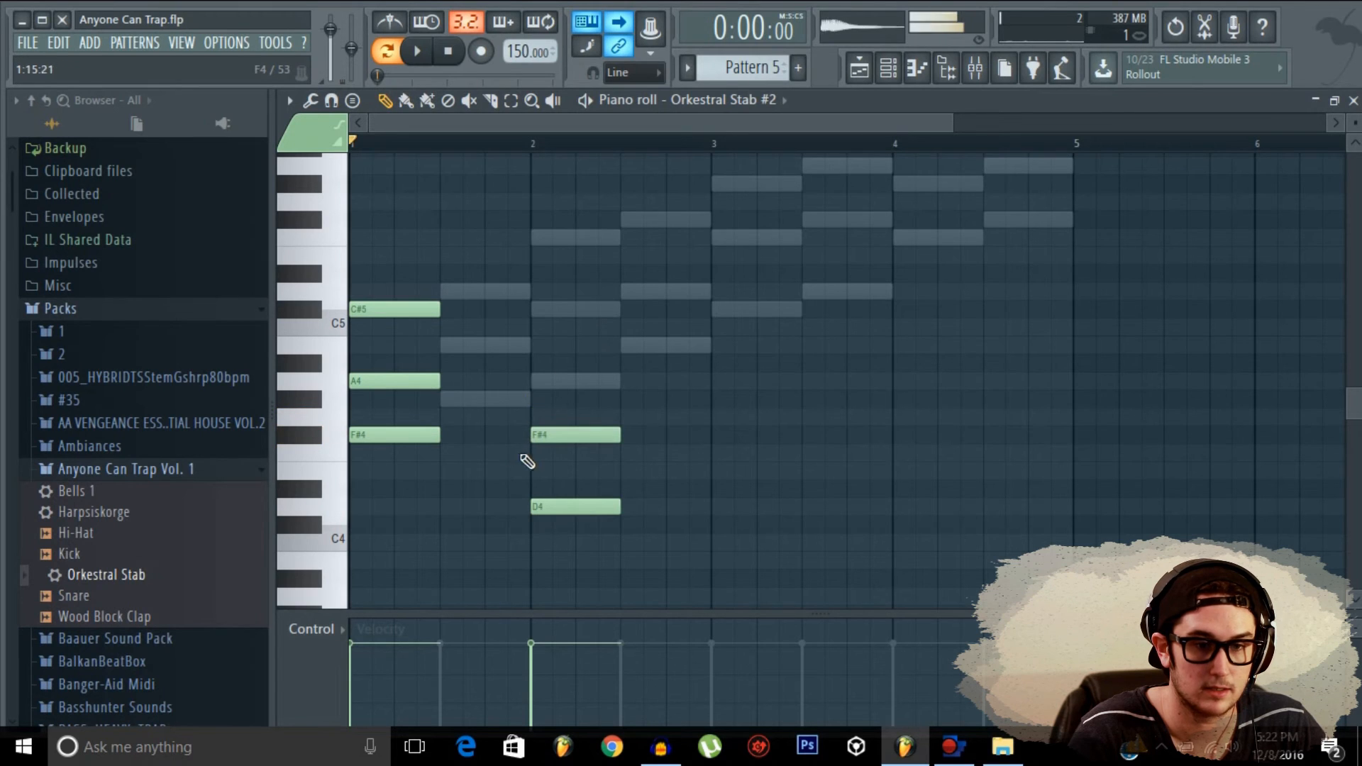
{"action": "left_click", "coordinate": [534, 383]}
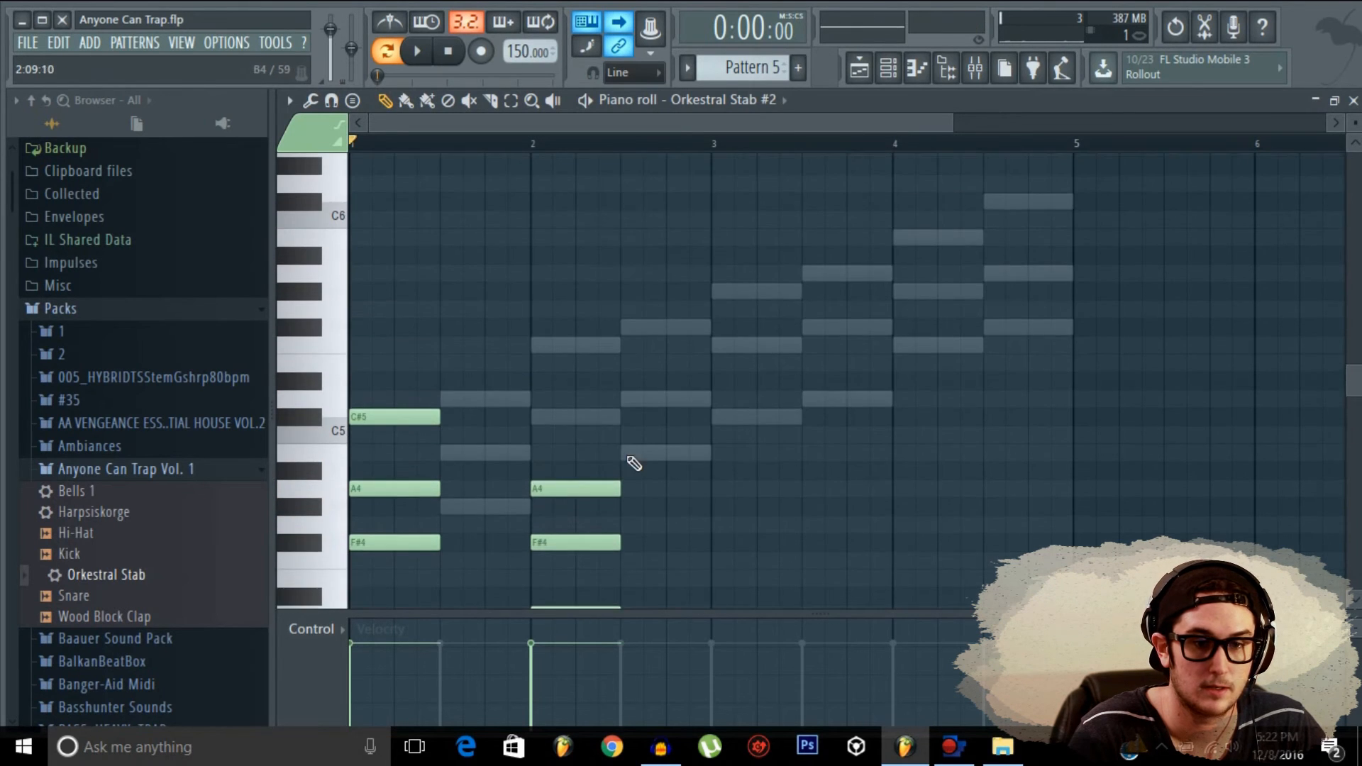
{"action": "left_click", "coordinate": [418, 51]}
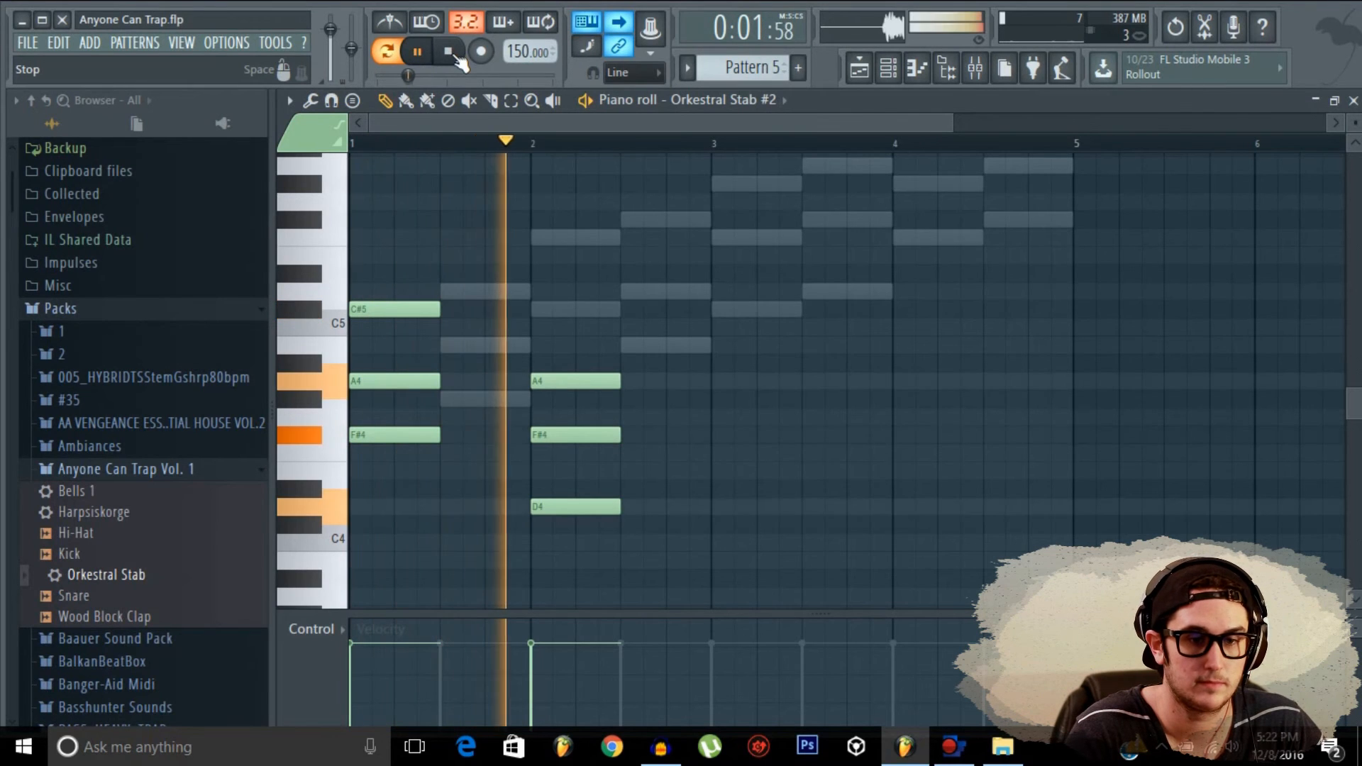
{"action": "left_click", "coordinate": [448, 51]}
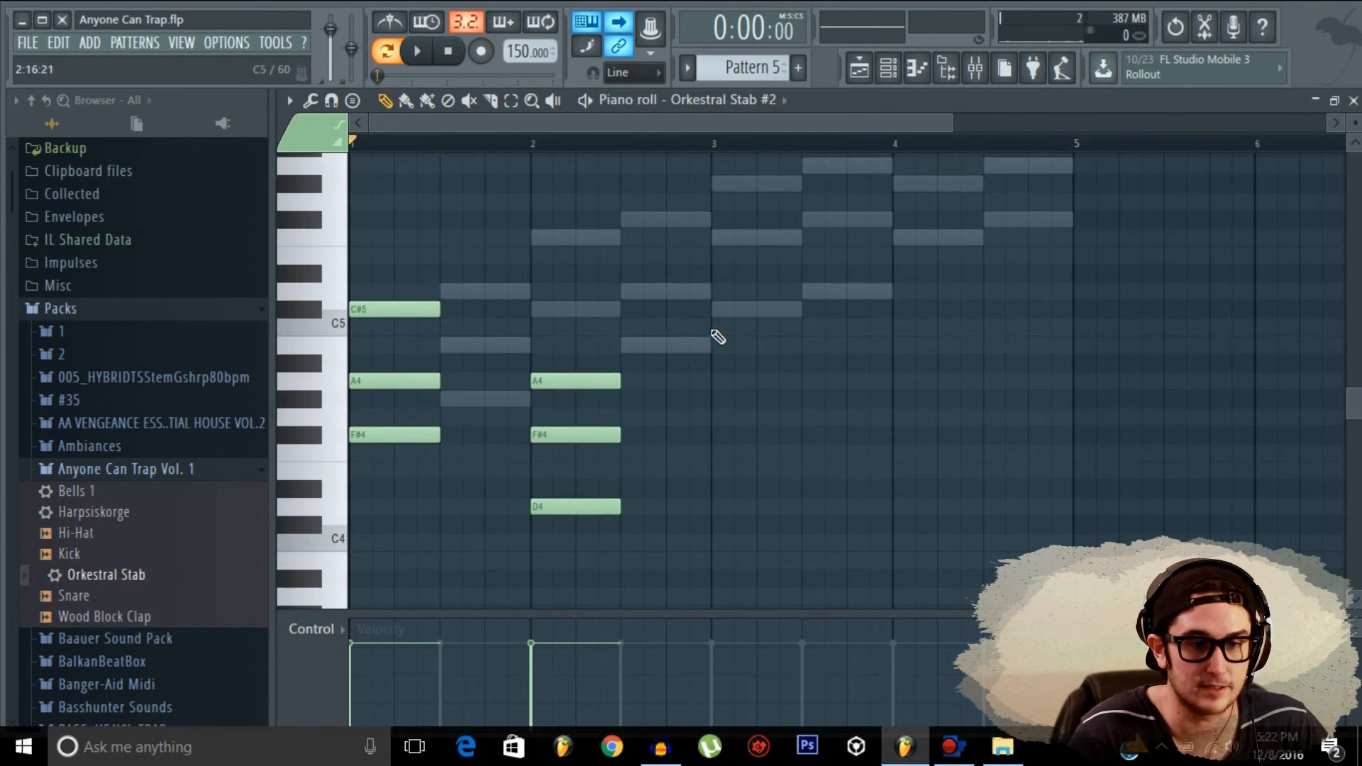
Step: Draw a C#4, F4 and G#4 chord at the start of bar 3 and play back the part
{"action": "scroll", "coordinate": [721, 334], "scroll_direction": "down", "scroll_amount": 2}
{"action": "left_click", "coordinate": [713, 413]}
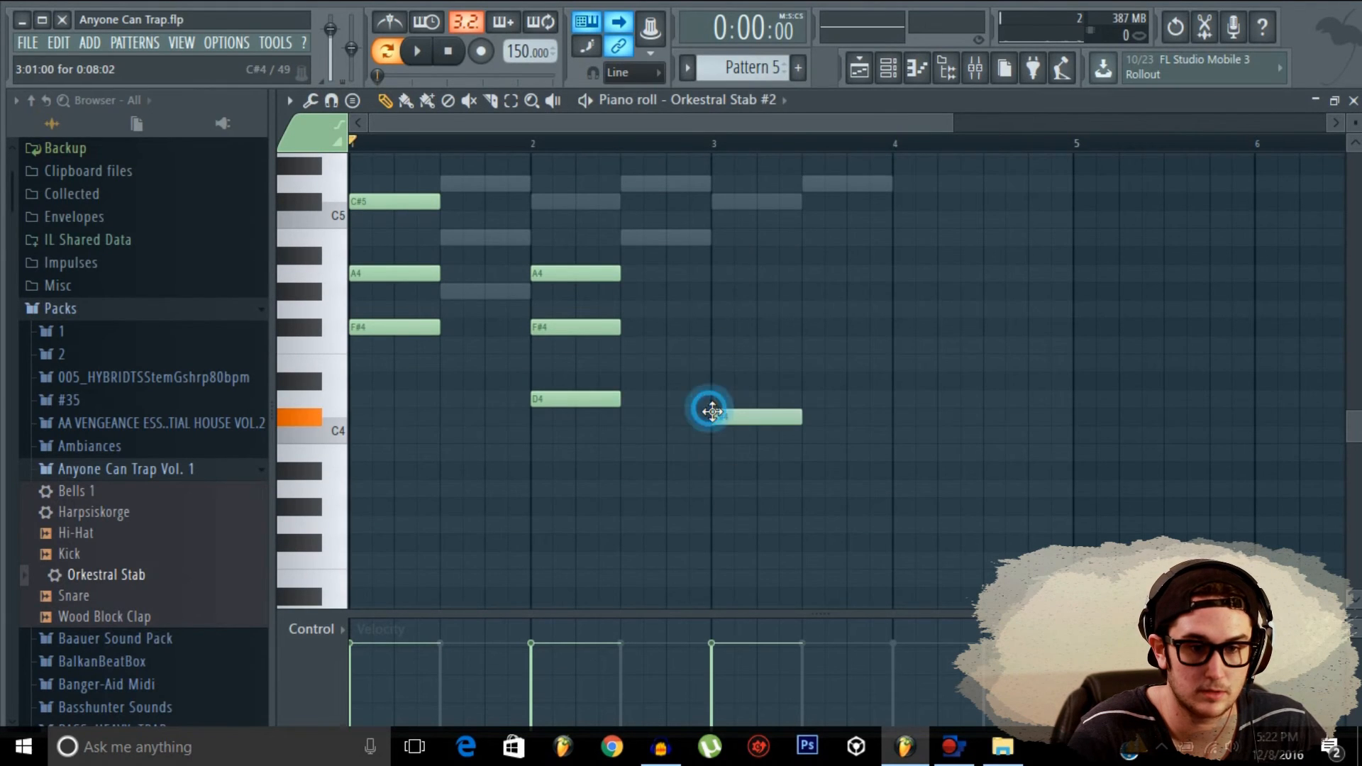
{"action": "scroll", "coordinate": [751, 496], "scroll_direction": "up", "scroll_amount": 2}
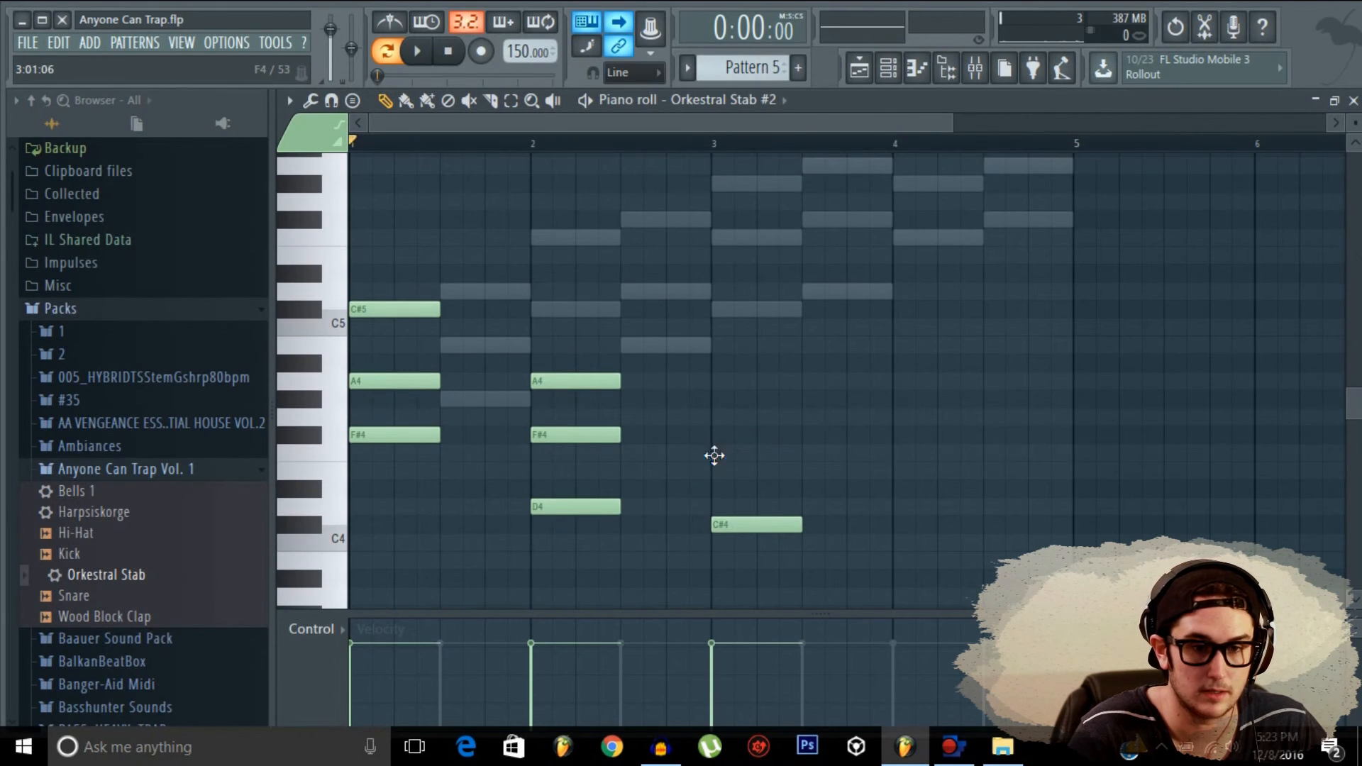
{"action": "left_click", "coordinate": [714, 456]}
{"action": "left_click", "coordinate": [721, 400]}
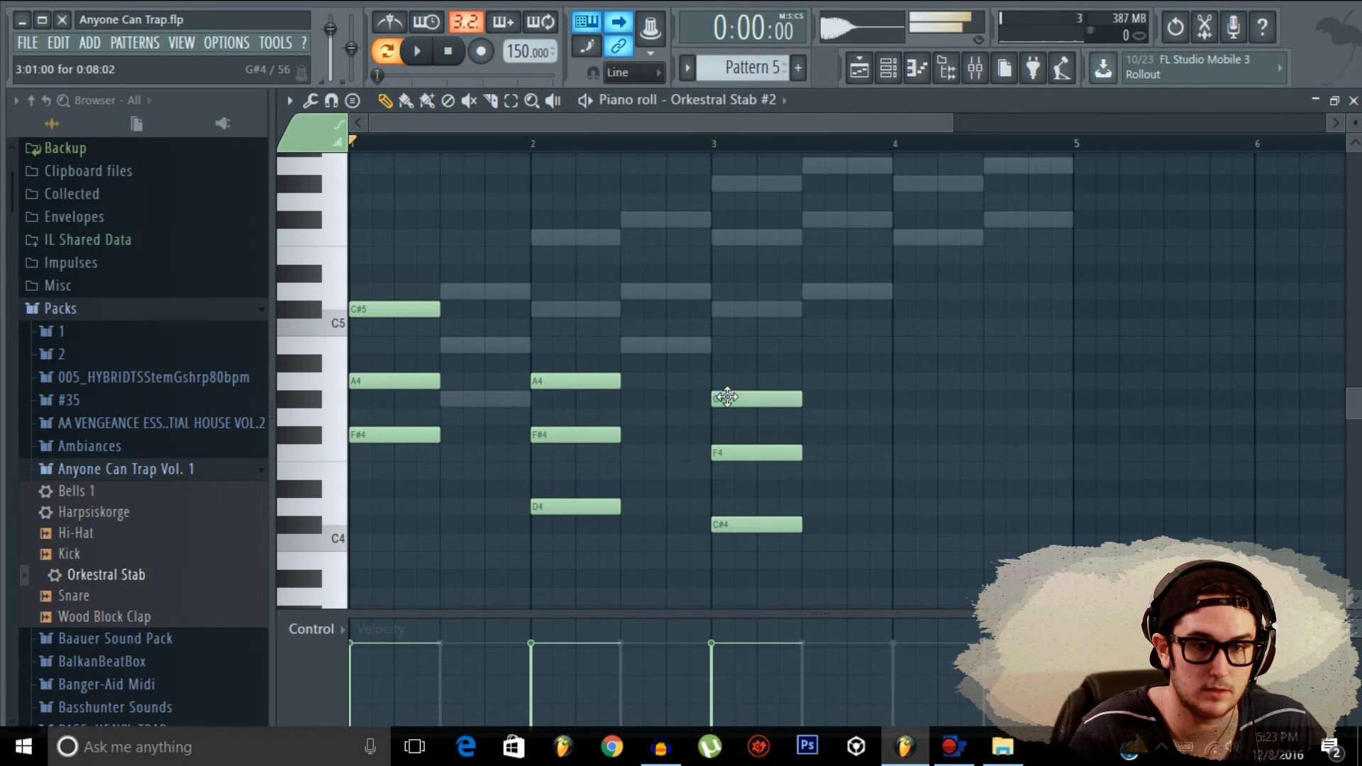
{"action": "left_click", "coordinate": [424, 54]}
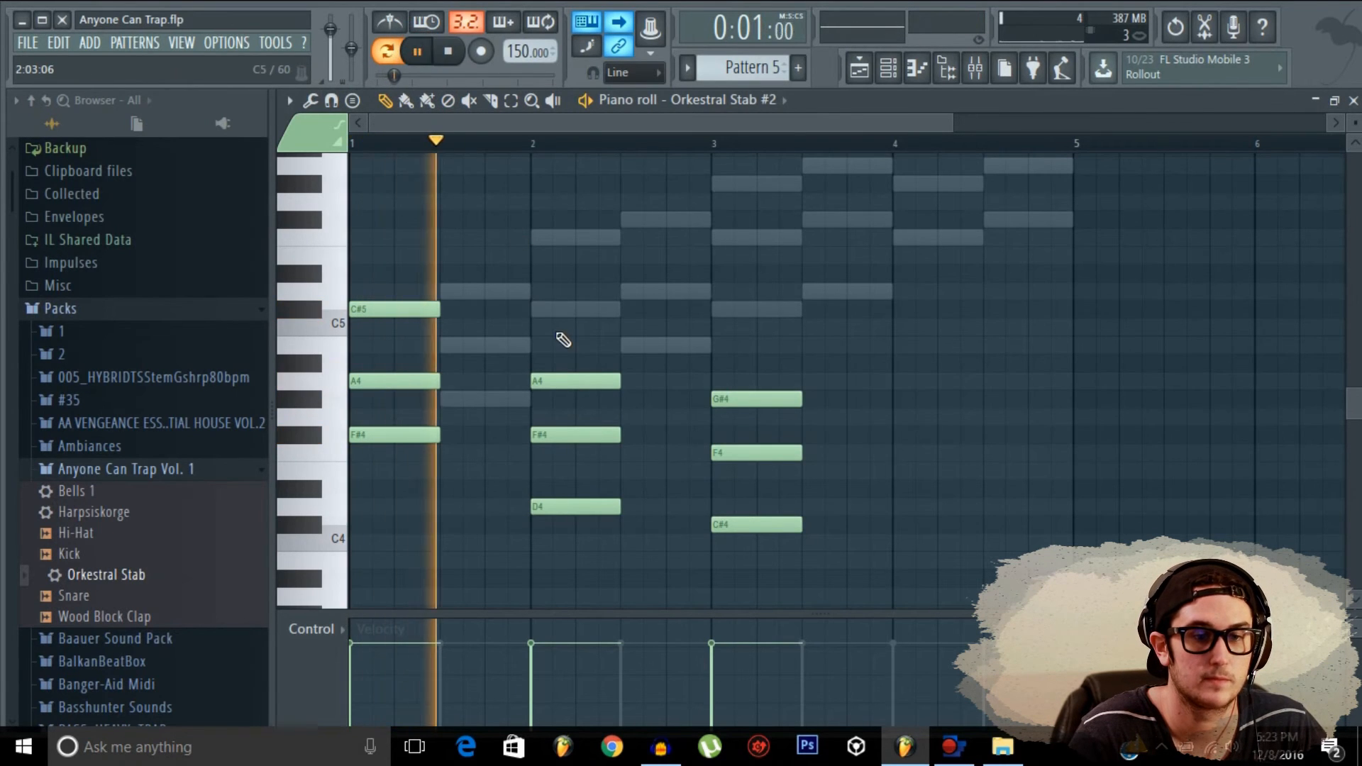
{"action": "left_click", "coordinate": [456, 59]}
Step: Draw a B3, D4 and F#4 chord at the start of bar 4 and play back the progression
{"action": "scroll", "coordinate": [1007, 387], "scroll_direction": "down", "scroll_amount": 2}
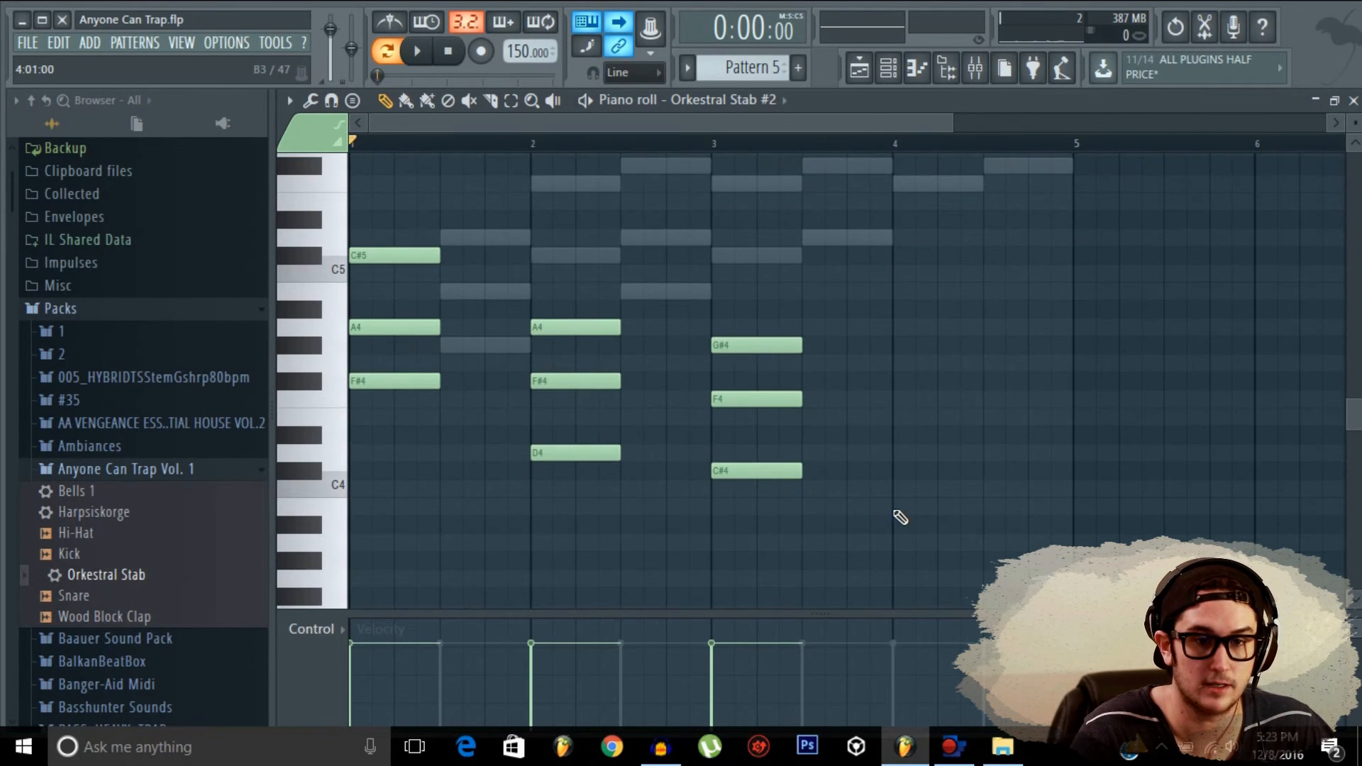
{"action": "scroll", "coordinate": [900, 517], "scroll_direction": "up", "scroll_amount": 3}
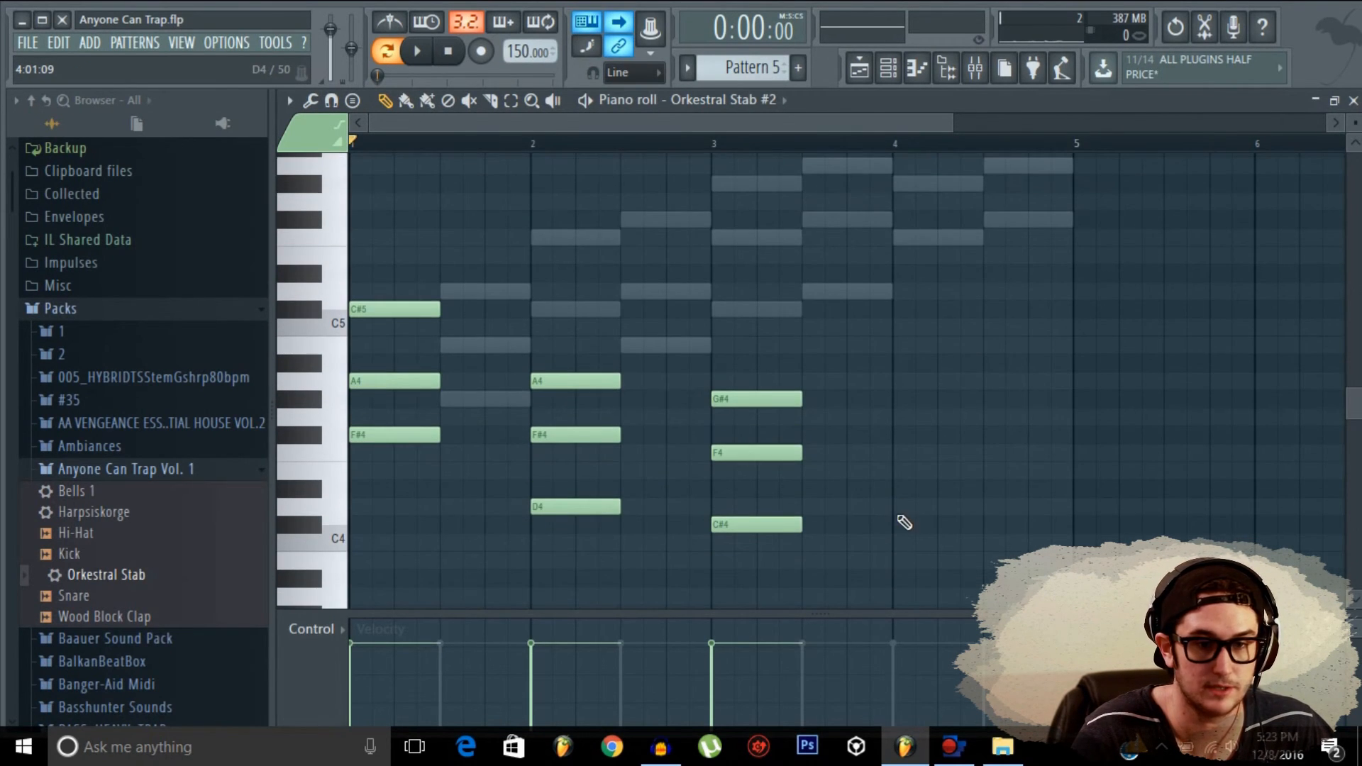
{"action": "left_click", "coordinate": [900, 560]}
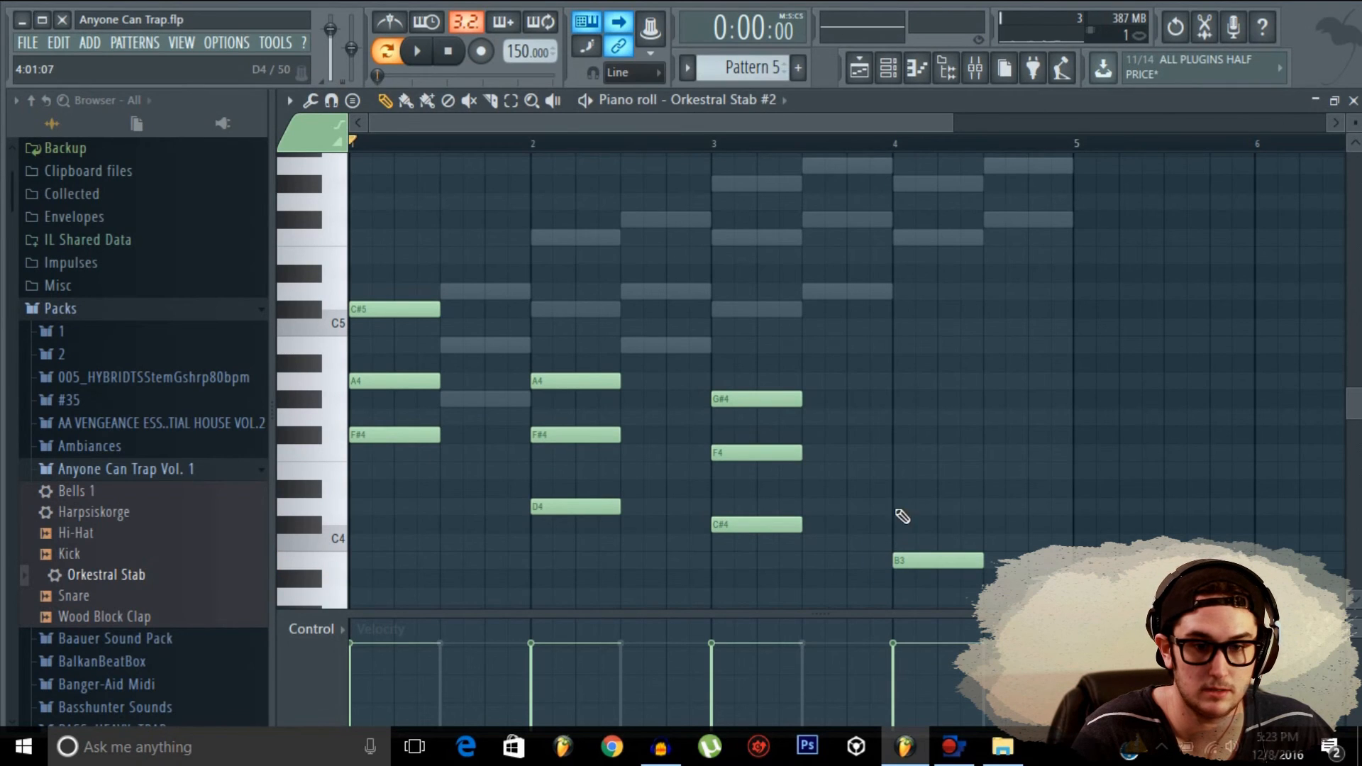
{"action": "left_click", "coordinate": [899, 507]}
{"action": "left_click", "coordinate": [896, 419]}
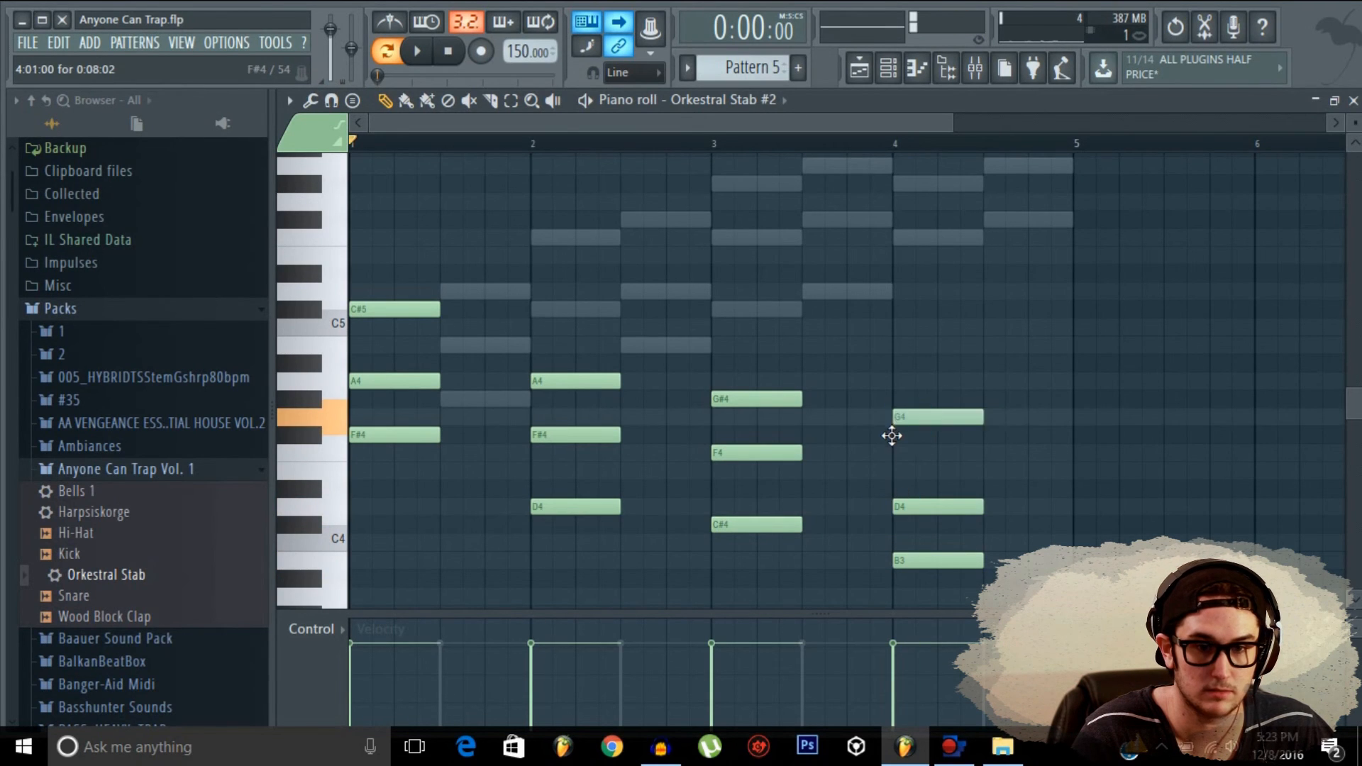
{"action": "left_click_drag", "start_coordinate": [891, 436], "coordinate": [892, 435]}
{"action": "left_click", "coordinate": [417, 51]}
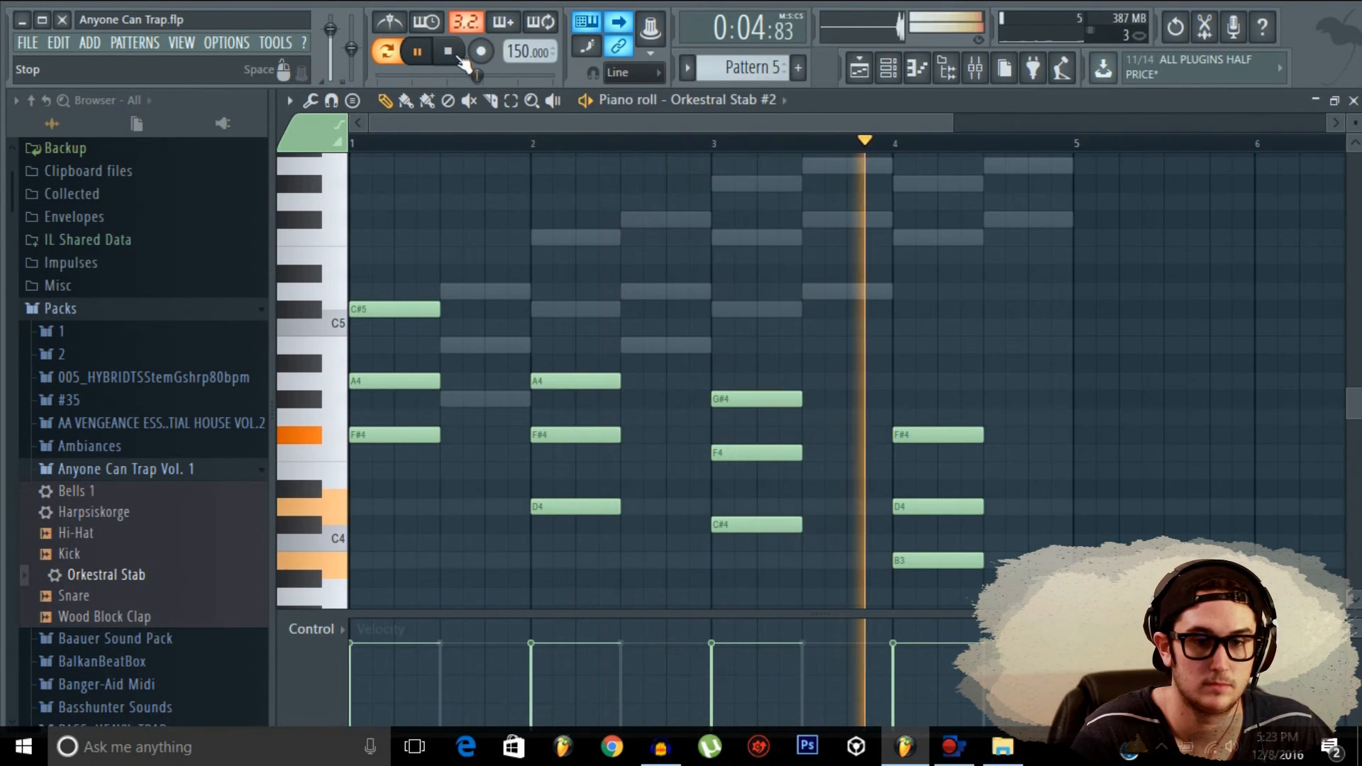
{"action": "left_click", "coordinate": [455, 54]}
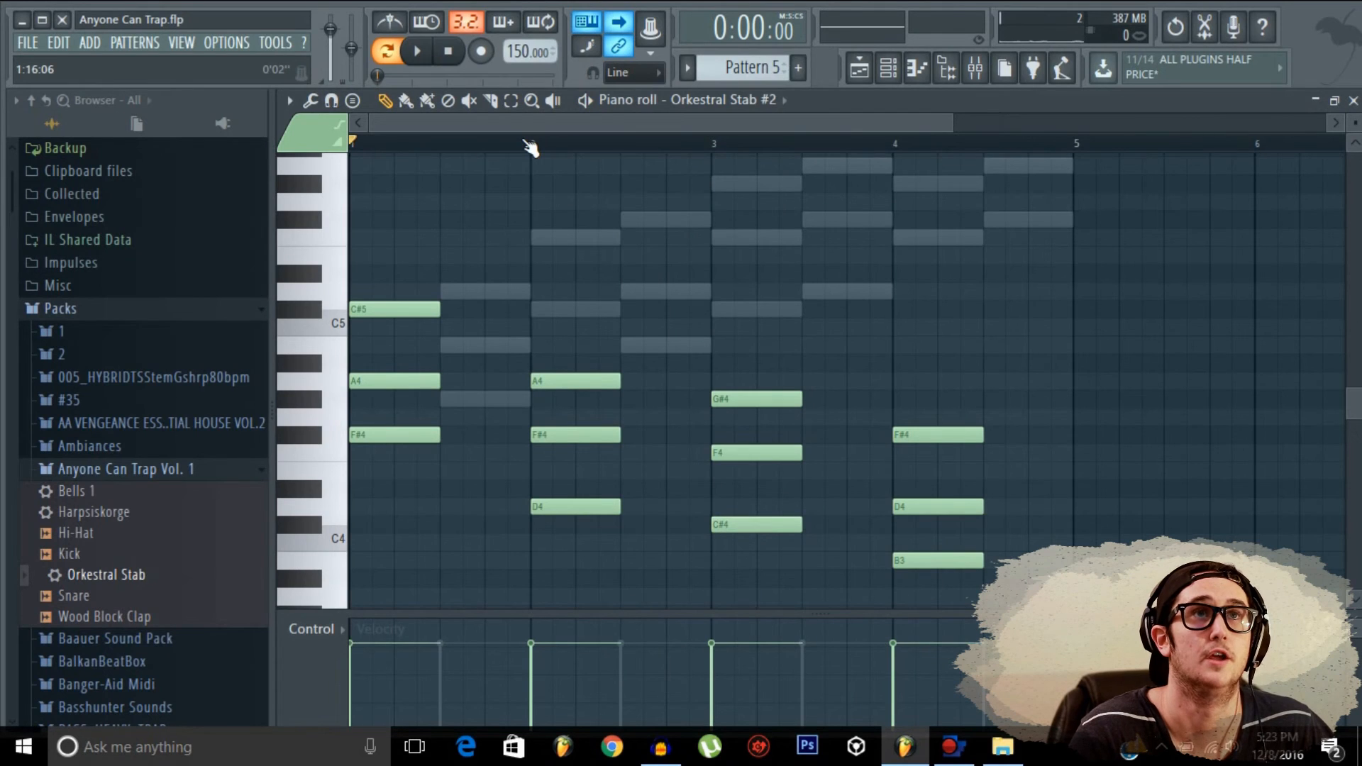
Step: Place a Pattern 5 clip on Track 5 of the playlist, starting at bar 5
{"action": "left_click", "coordinate": [858, 68]}
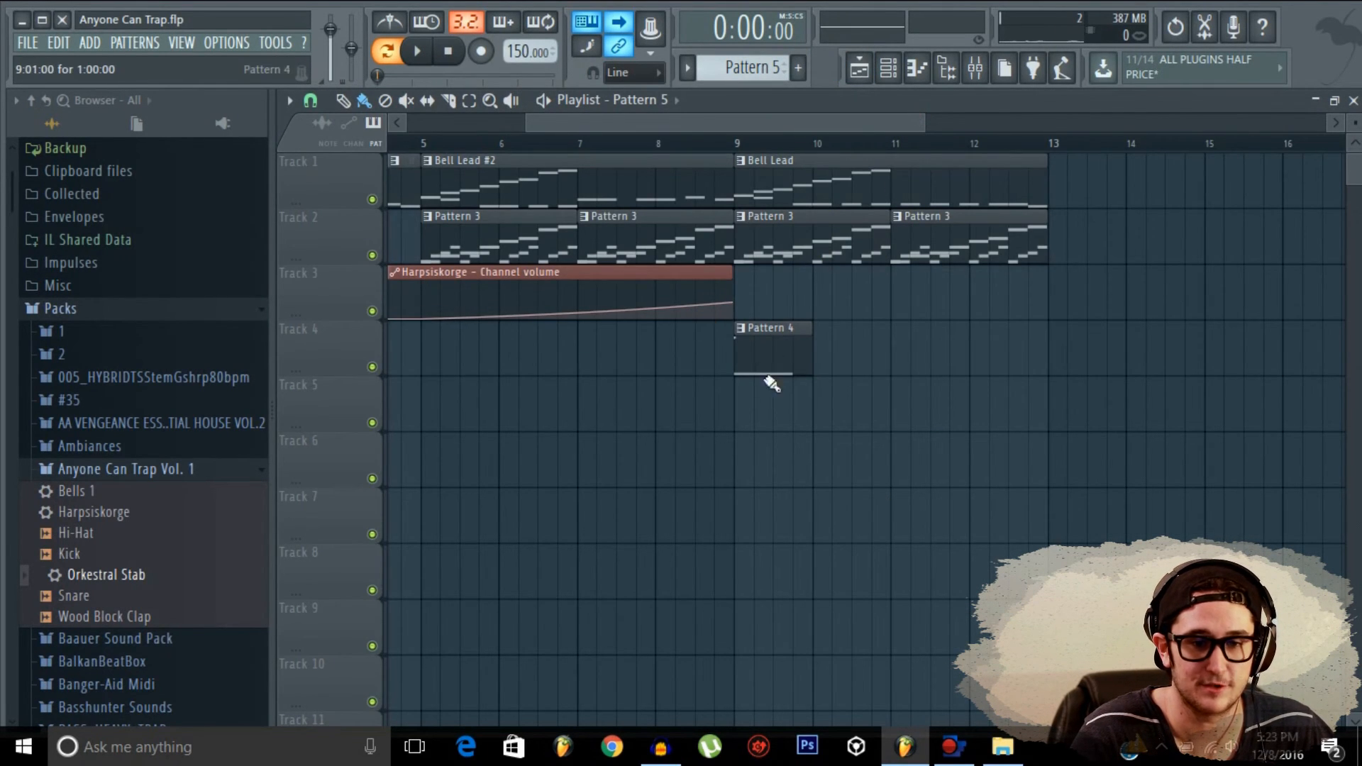
{"action": "left_click", "coordinate": [741, 406]}
{"action": "left_click_drag", "start_coordinate": [797, 416], "coordinate": [751, 442]}
{"action": "left_click_drag", "start_coordinate": [743, 443], "coordinate": [738, 442]}
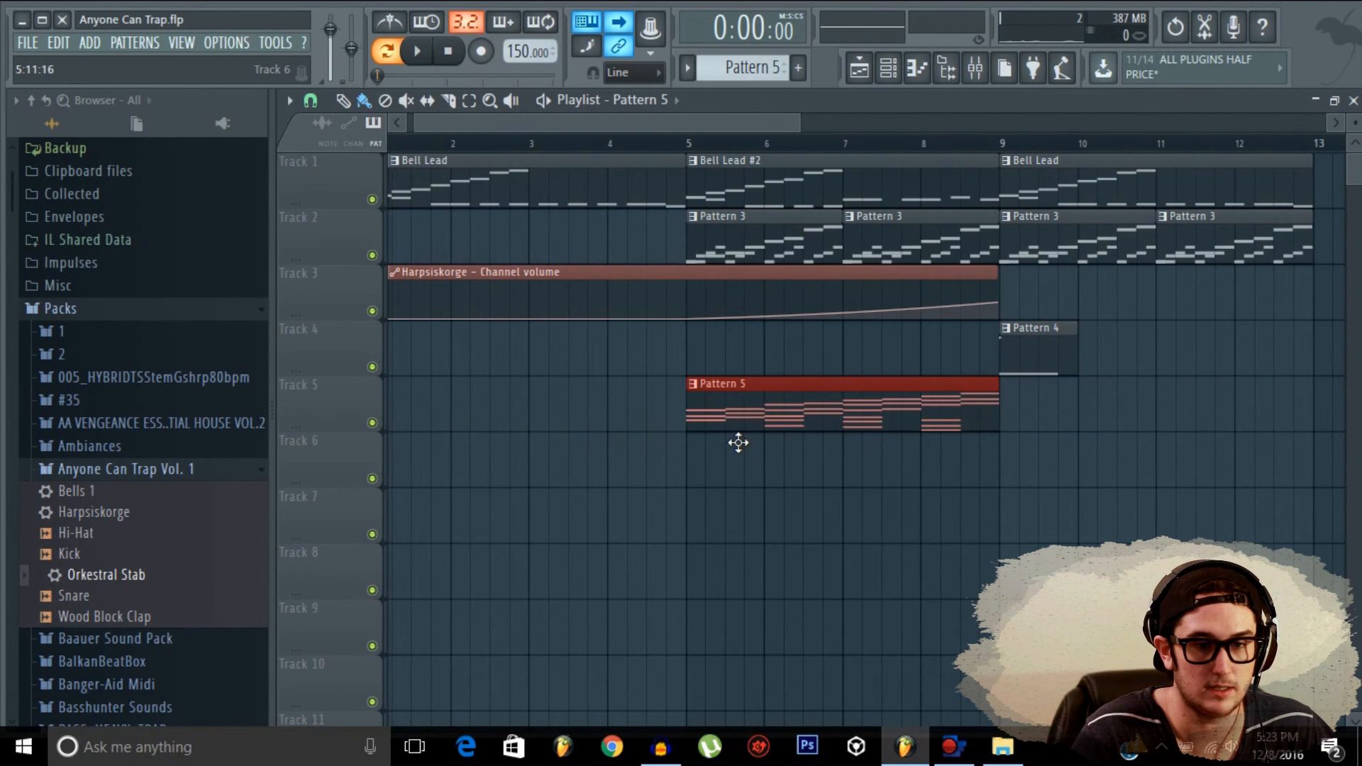
{"action": "left_click_drag", "start_coordinate": [810, 118], "coordinate": [795, 119]}
{"action": "left_click_drag", "start_coordinate": [711, 129], "coordinate": [346, 159]}
Step: Play the song from the start and adjust the Orkestral Stab #2 channel volume during playback
{"action": "left_click", "coordinate": [415, 52]}
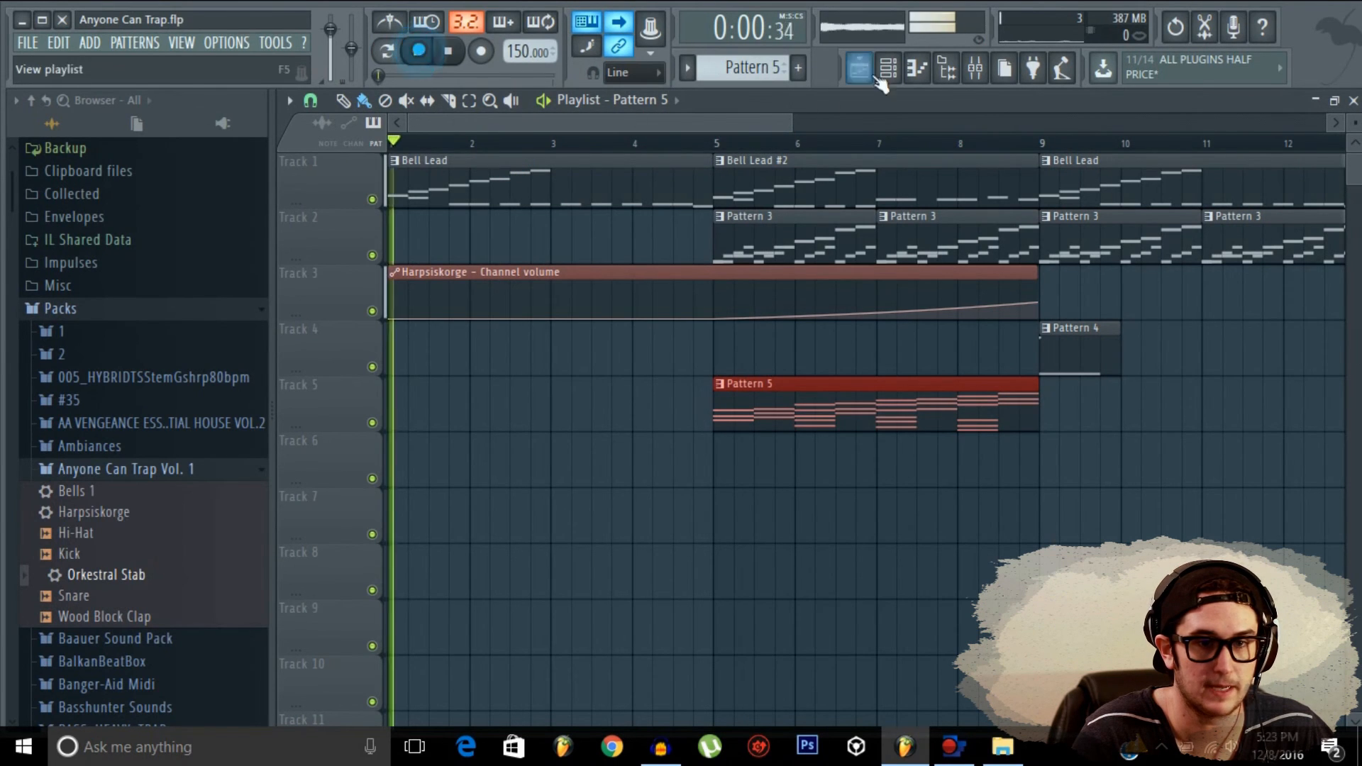
{"action": "left_click", "coordinate": [885, 78]}
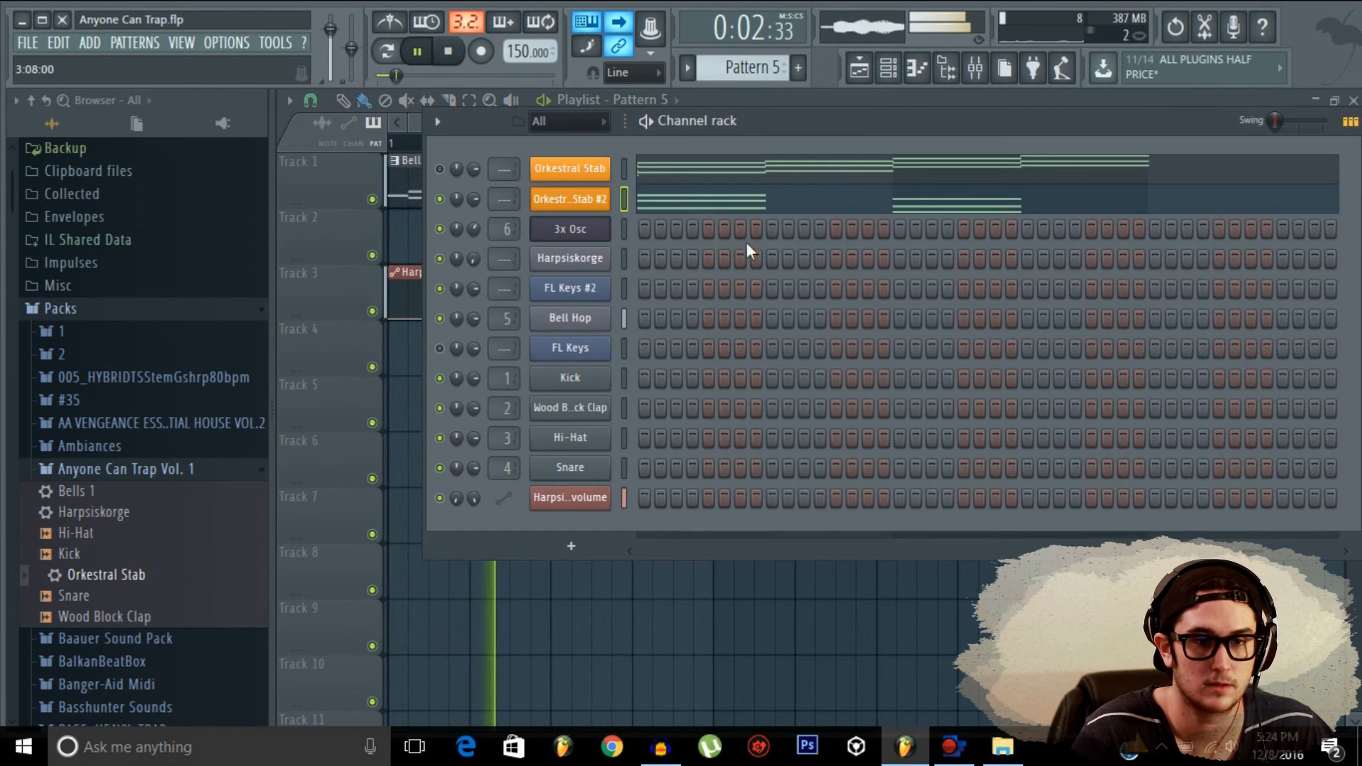
{"action": "left_click", "coordinate": [474, 201]}
{"action": "left_click_drag", "start_coordinate": [476, 202], "coordinate": [480, 203]}
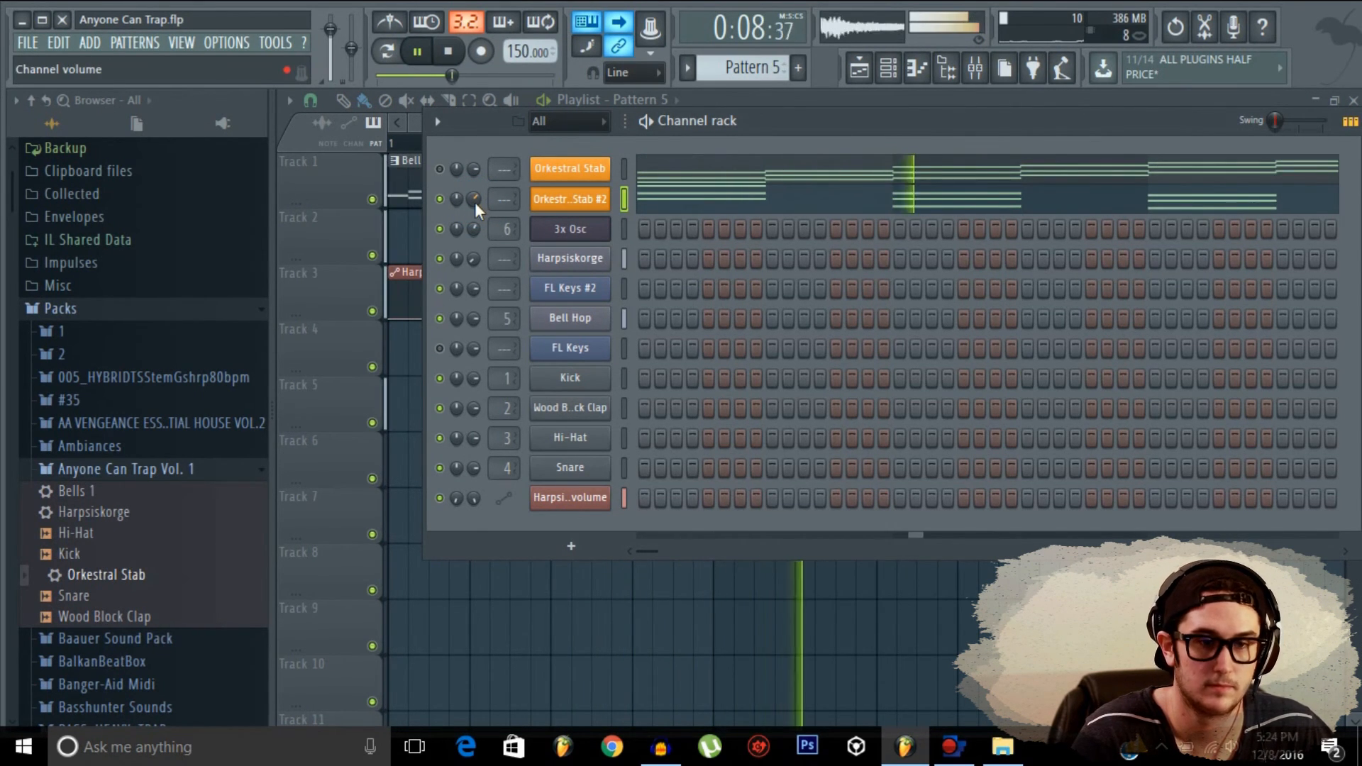
{"action": "left_click", "coordinate": [346, 231]}
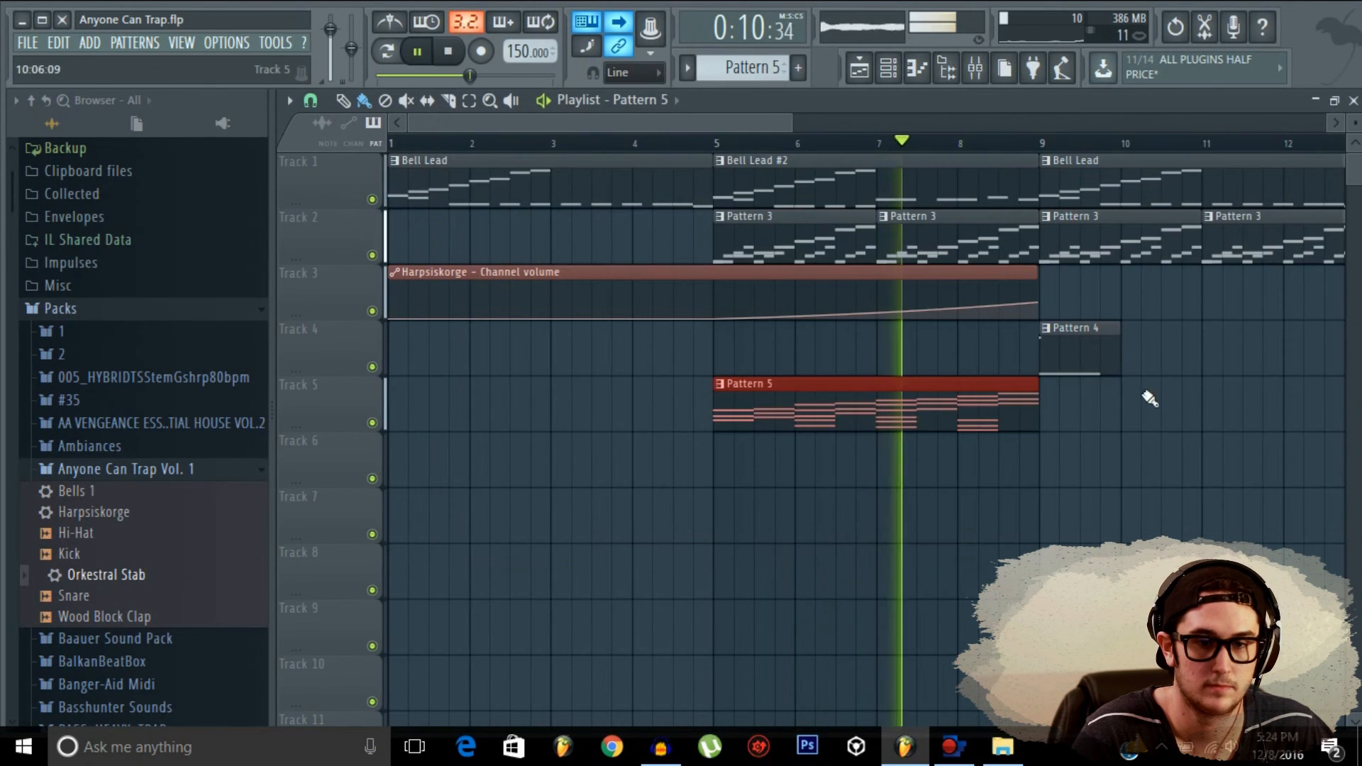
Step: Add a second Pattern 5 clip at bar 9 on Track 5 and stop playback
{"action": "left_click", "coordinate": [1064, 398]}
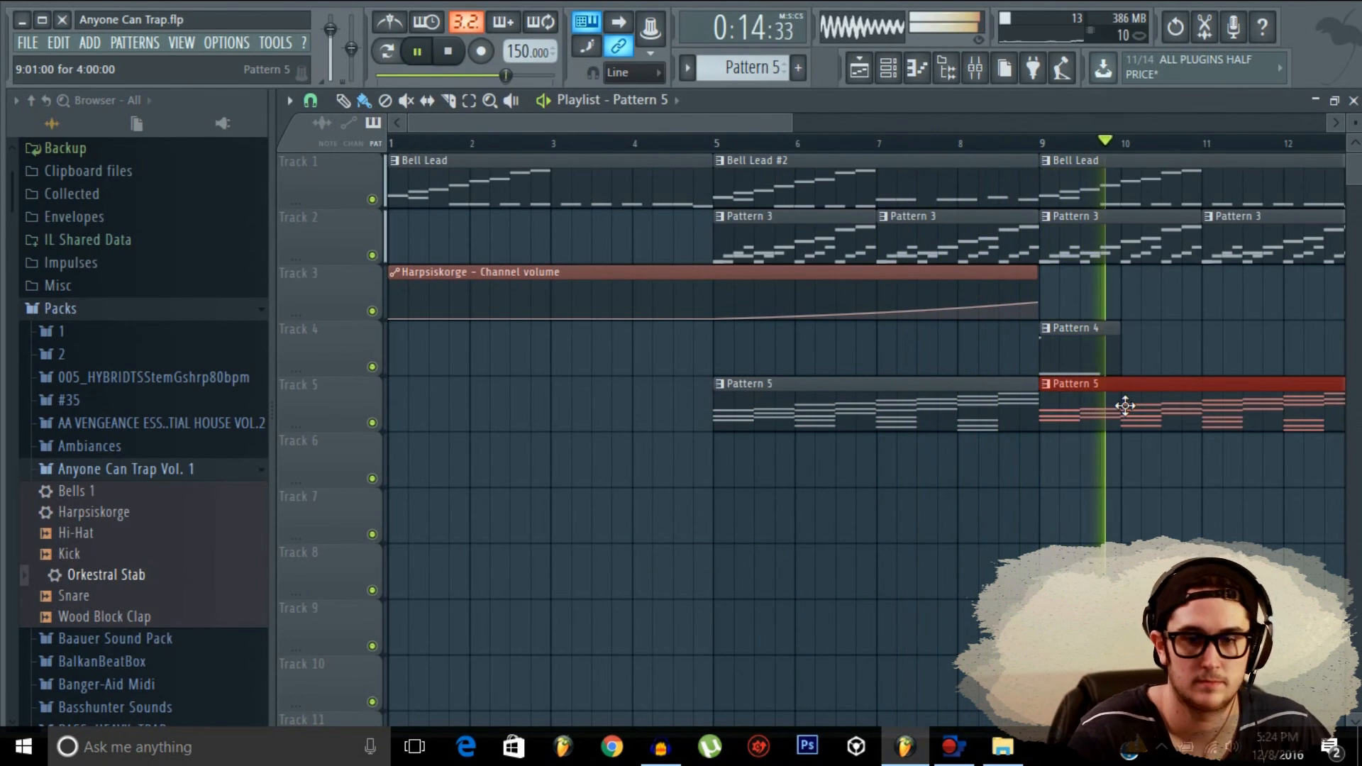
{"action": "left_click", "coordinate": [449, 53]}
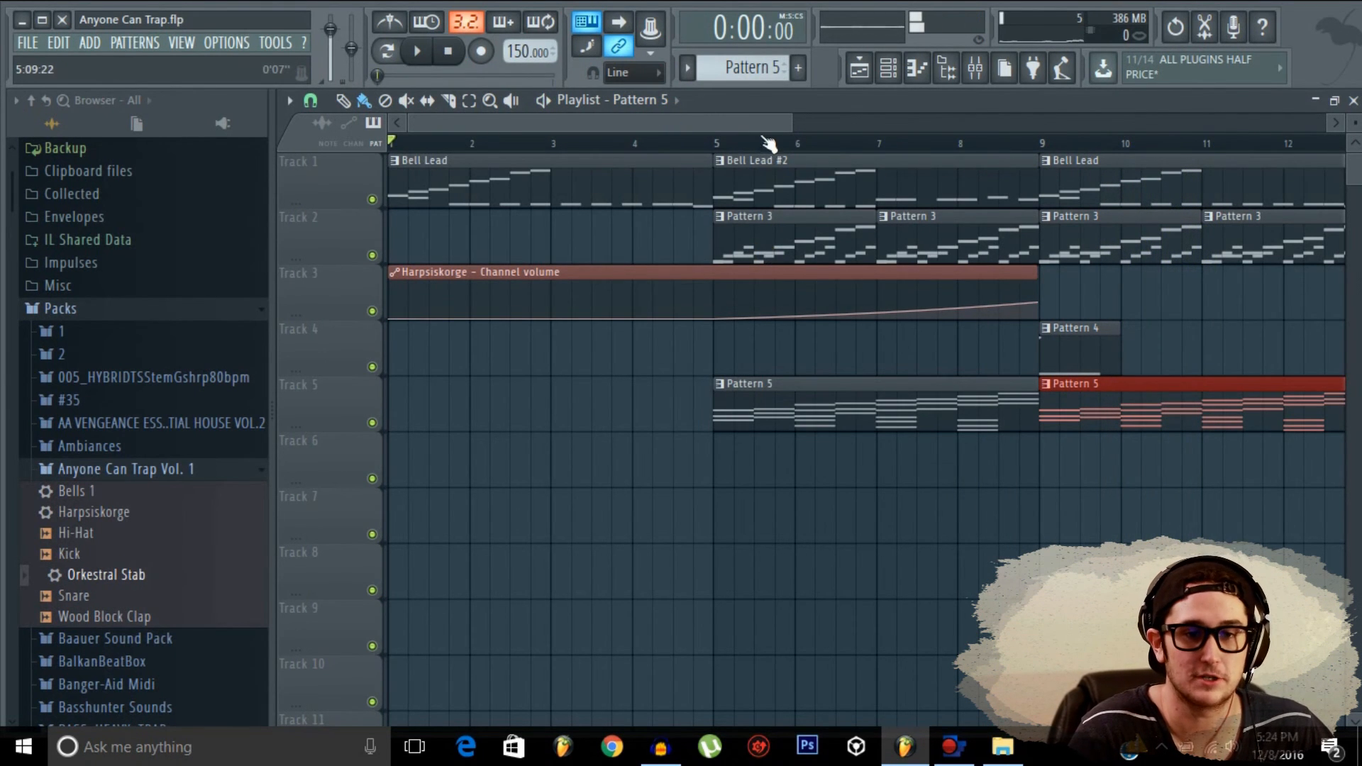
Step: Open Pattern 4 and add a Snare hit on the ninth step of each of its four bars
{"action": "left_click_drag", "start_coordinate": [754, 125], "coordinate": [821, 110]}
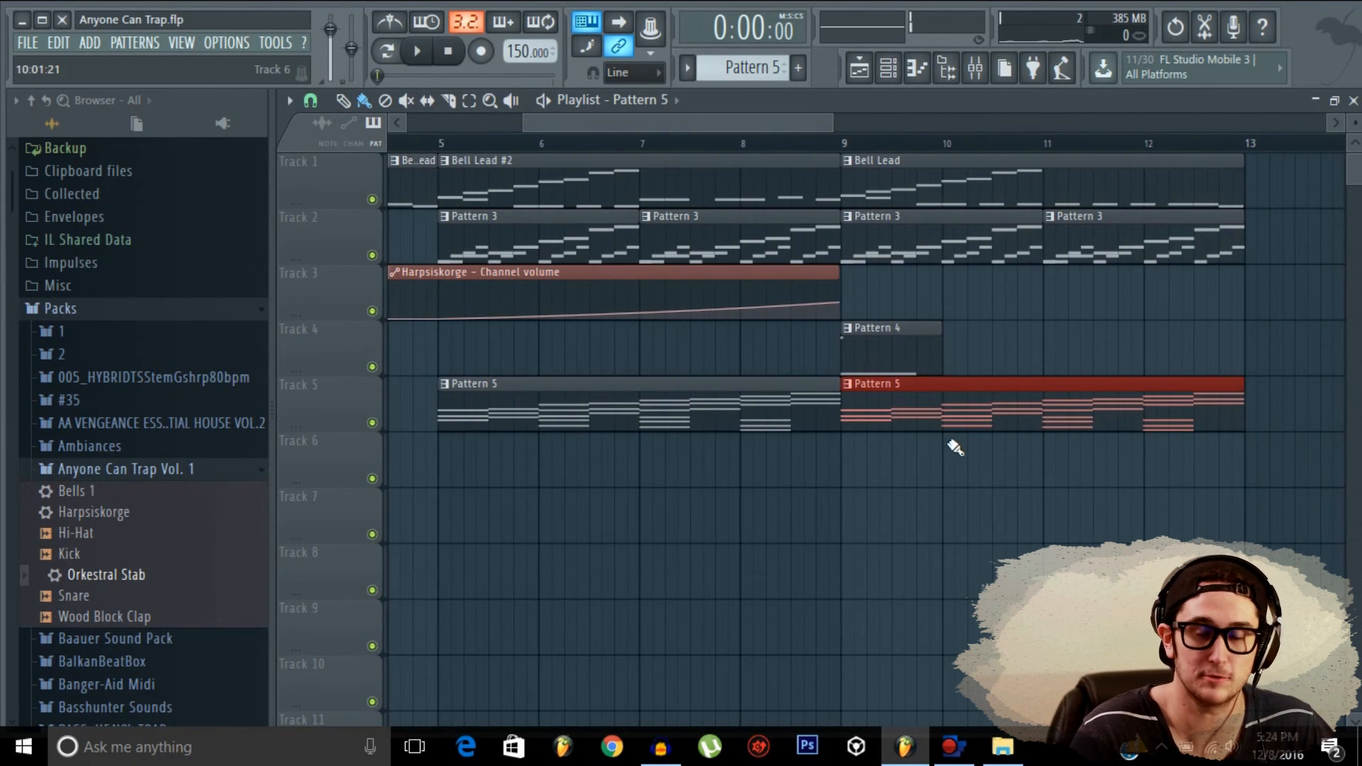
{"action": "double_click", "coordinate": [912, 350]}
{"action": "left_click", "coordinate": [888, 68]}
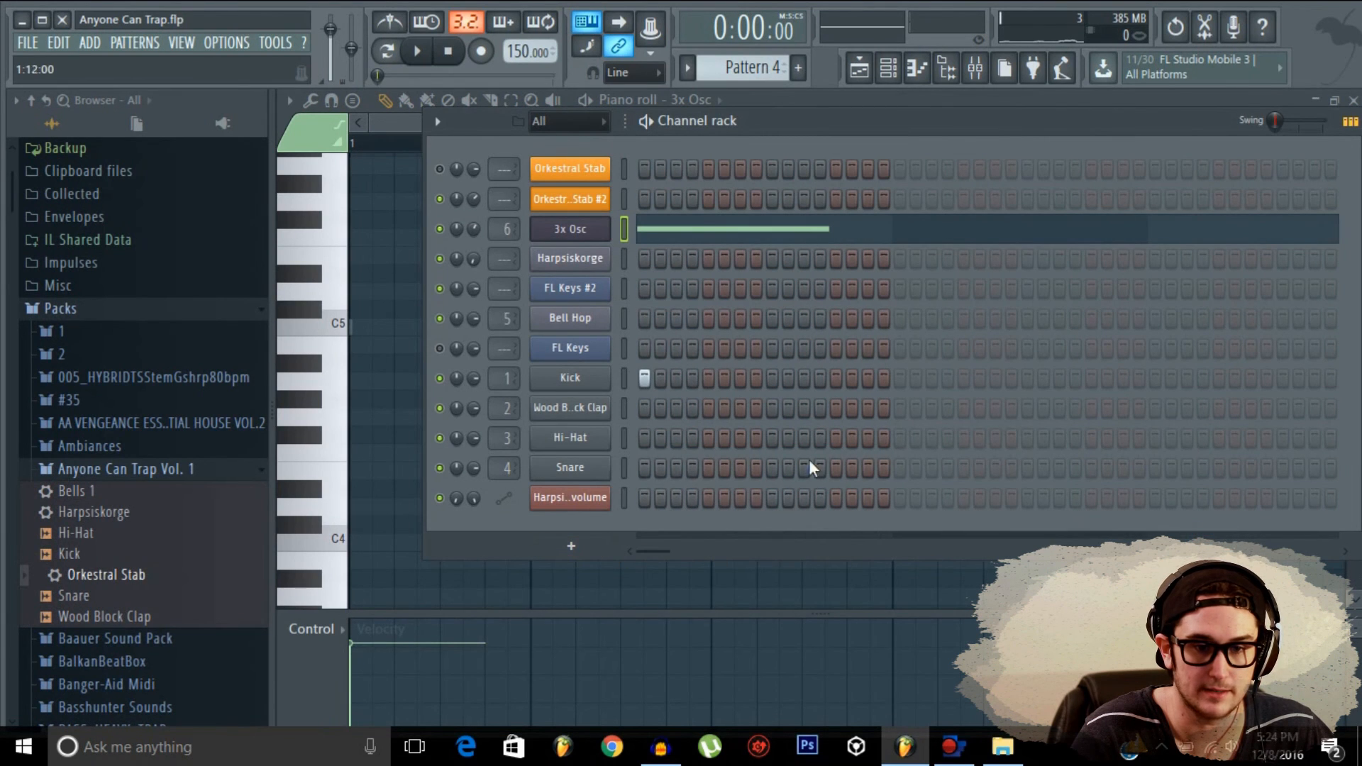
{"action": "left_click", "coordinate": [771, 468]}
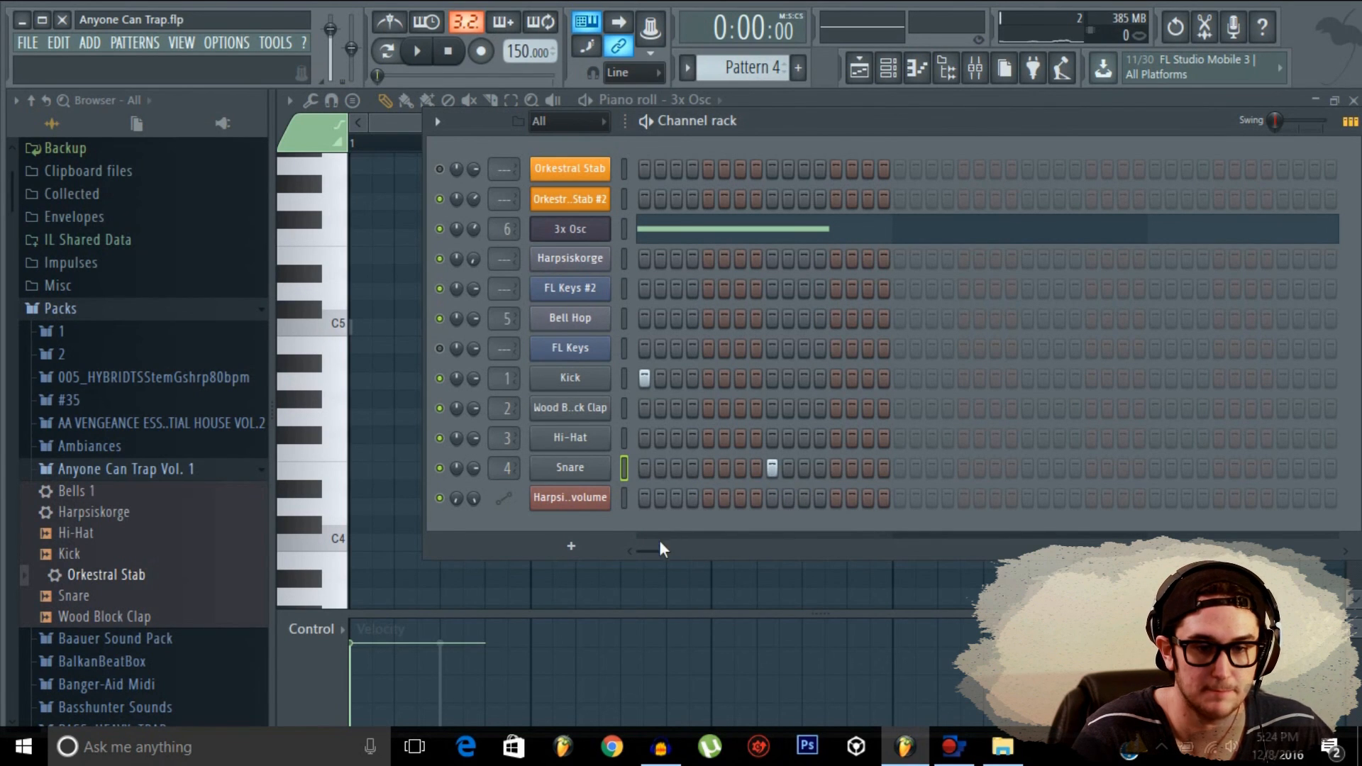
{"action": "left_click_drag", "start_coordinate": [697, 546], "coordinate": [1360, 547]}
{"action": "left_click", "coordinate": [1011, 465]}
{"action": "left_click", "coordinate": [995, 468]}
{"action": "left_click", "coordinate": [1202, 467]}
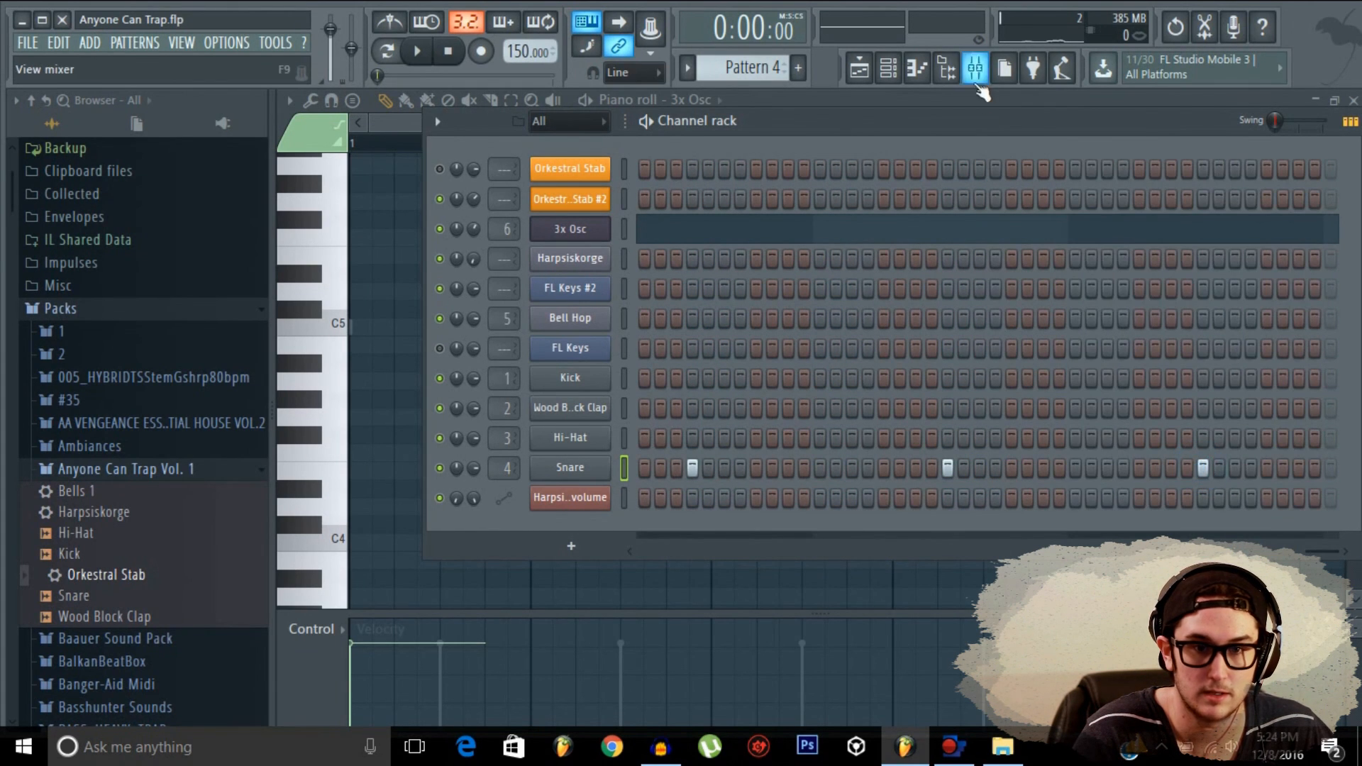
Step: Play the playlist from bar 9 to hear the snare hits together with the Pattern 5 chords
{"action": "left_click", "coordinate": [859, 68]}
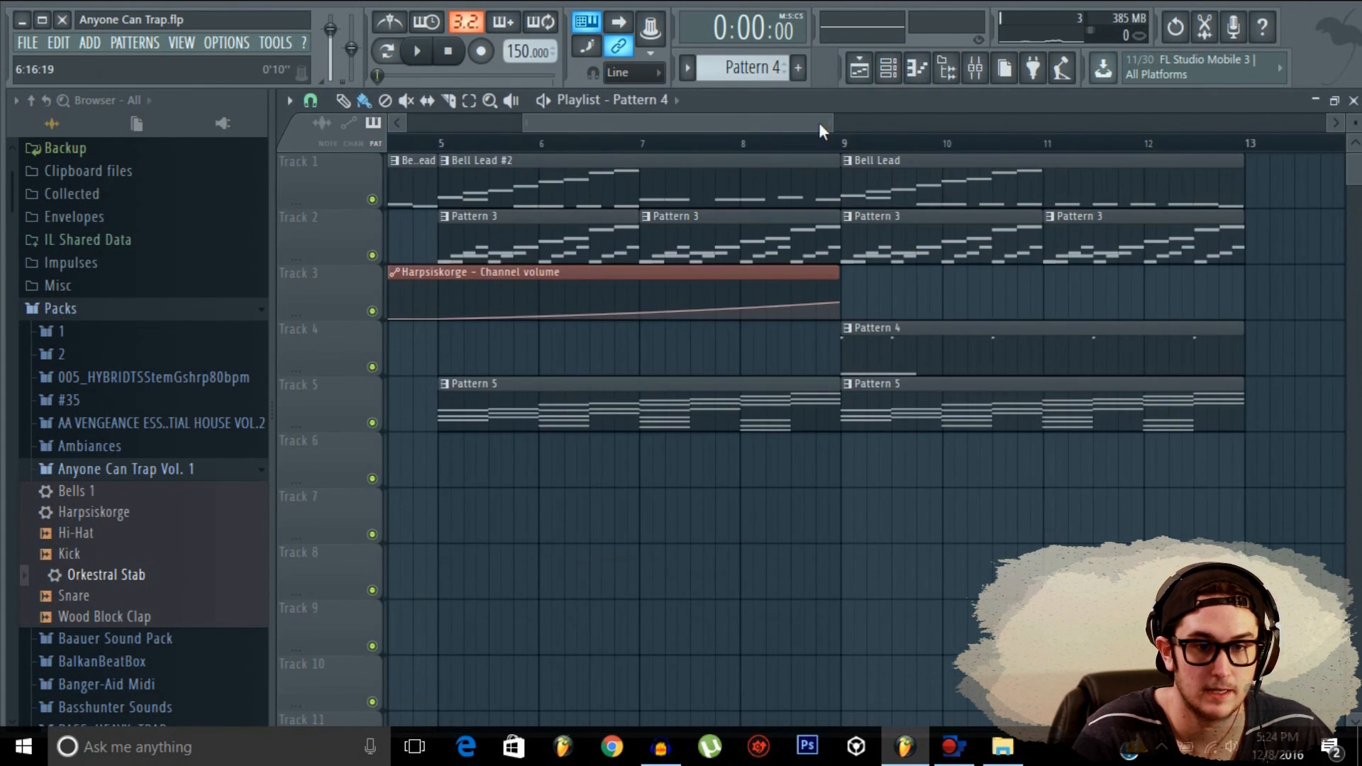
{"action": "left_click", "coordinate": [847, 145]}
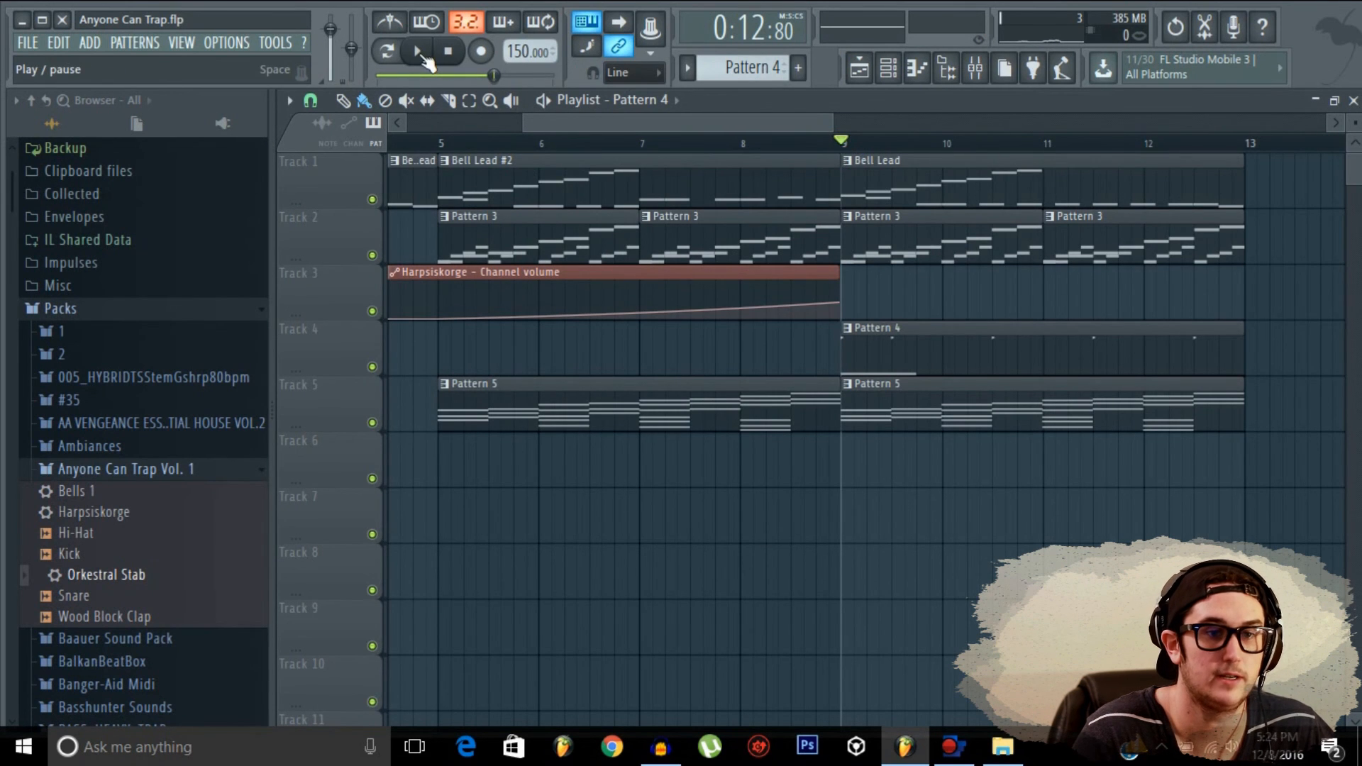
{"action": "left_click", "coordinate": [417, 51]}
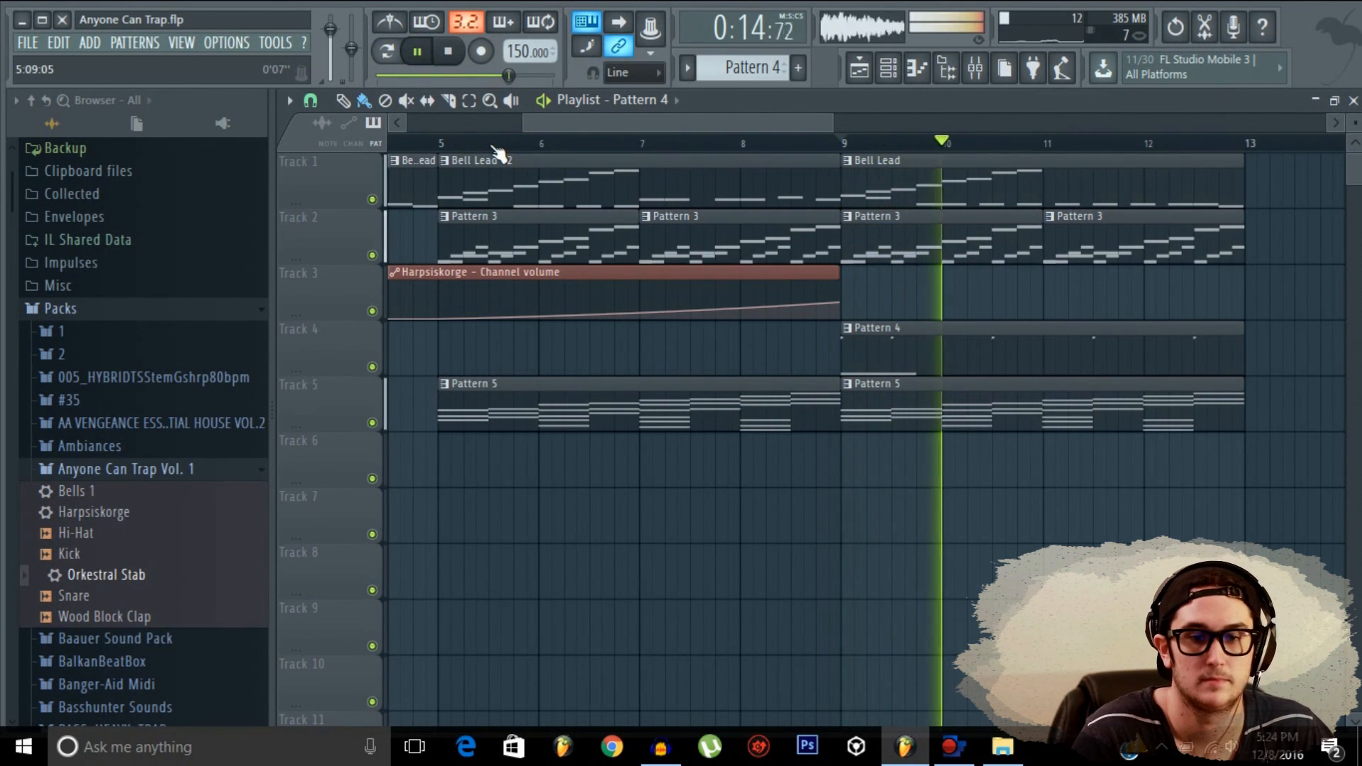
{"action": "left_click_drag", "start_coordinate": [801, 121], "coordinate": [860, 124]}
{"action": "left_click_drag", "start_coordinate": [759, 122], "coordinate": [821, 121]}
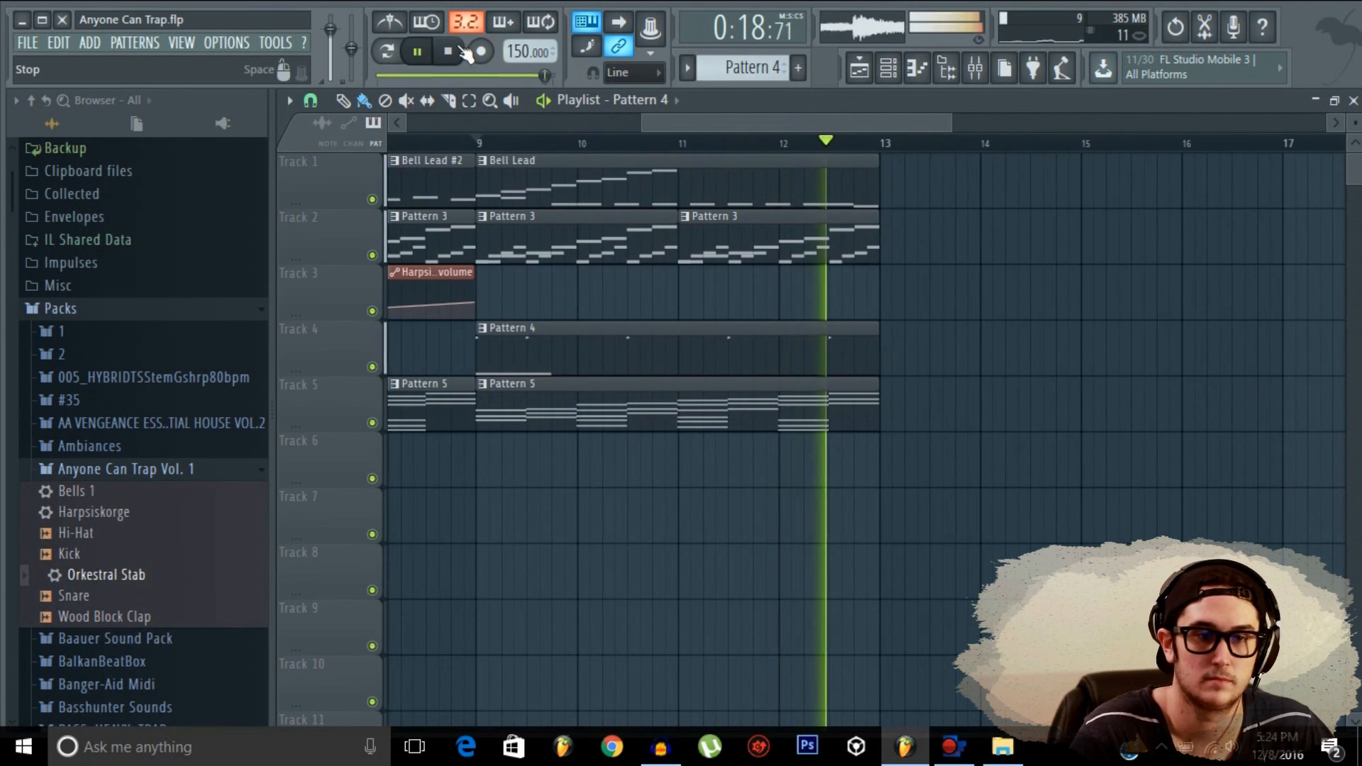
{"action": "left_click", "coordinate": [450, 52]}
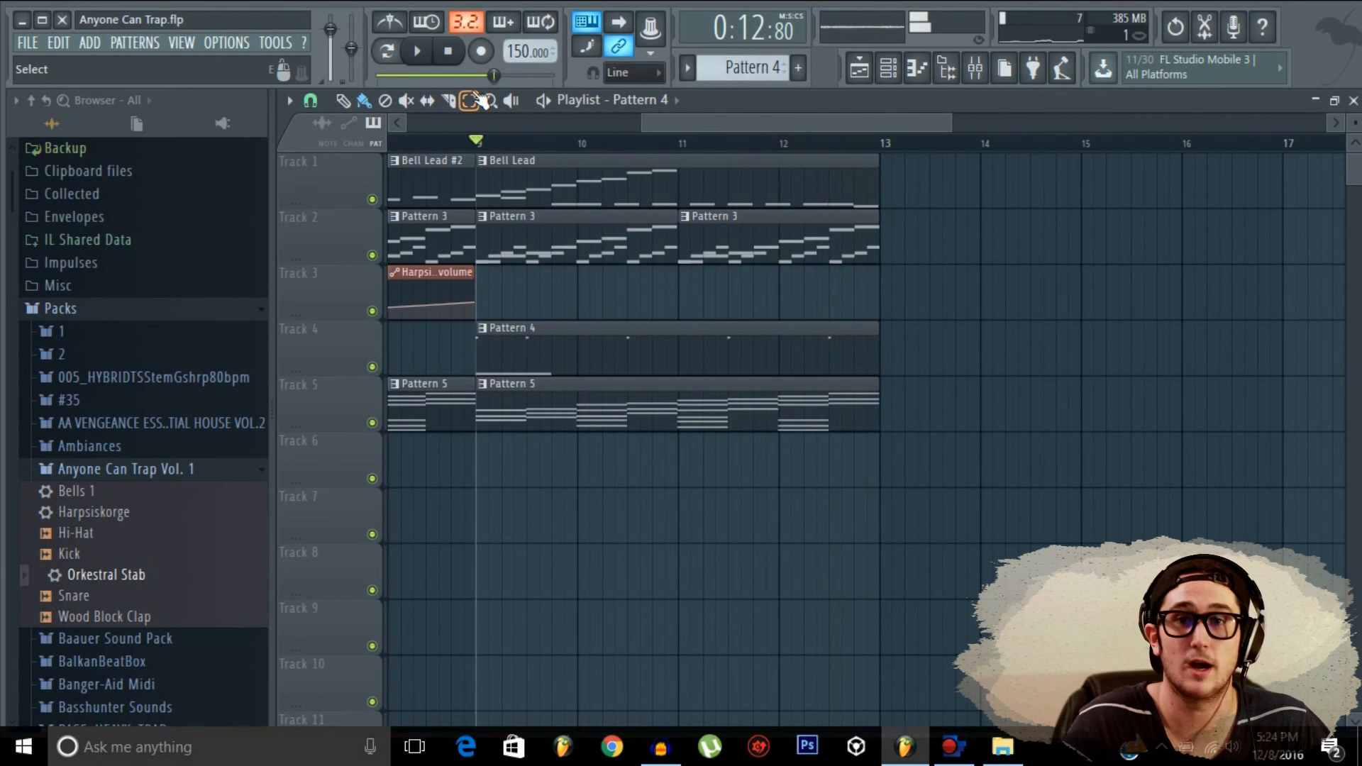